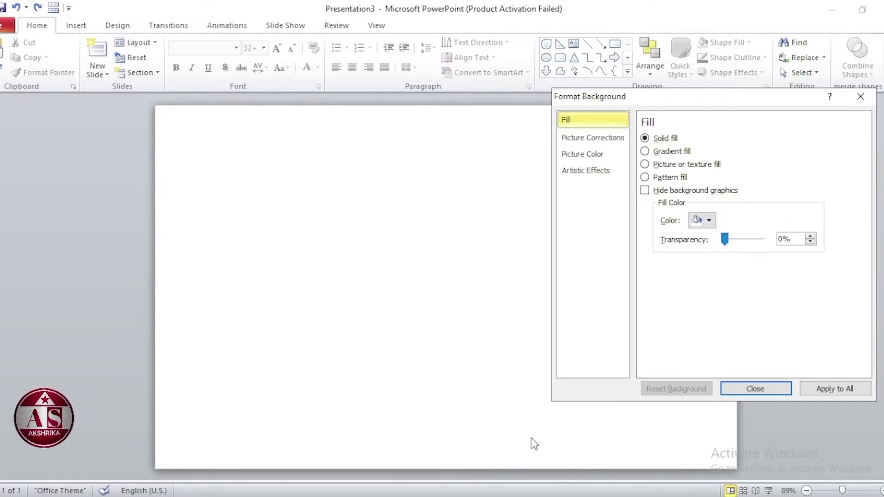
# Fill the slide background with a 90° linear yellow-to-pink gradient
pyautogui.click(645, 151)
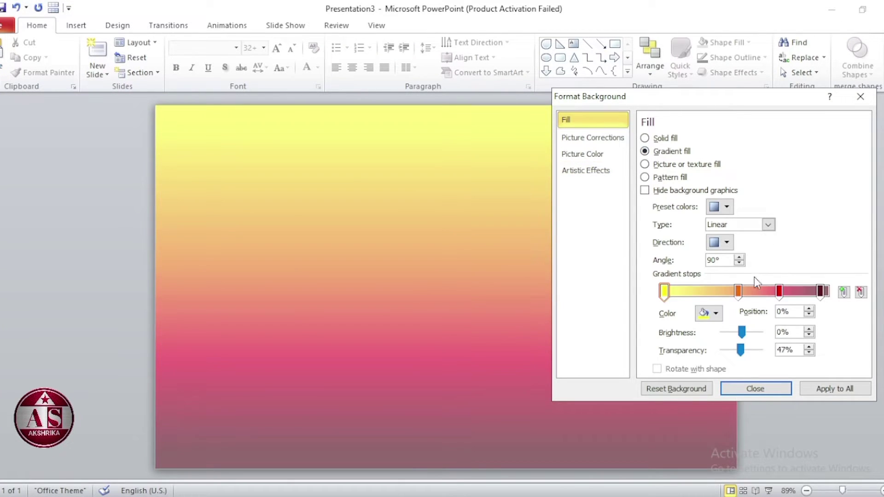
pyautogui.click(783, 392)
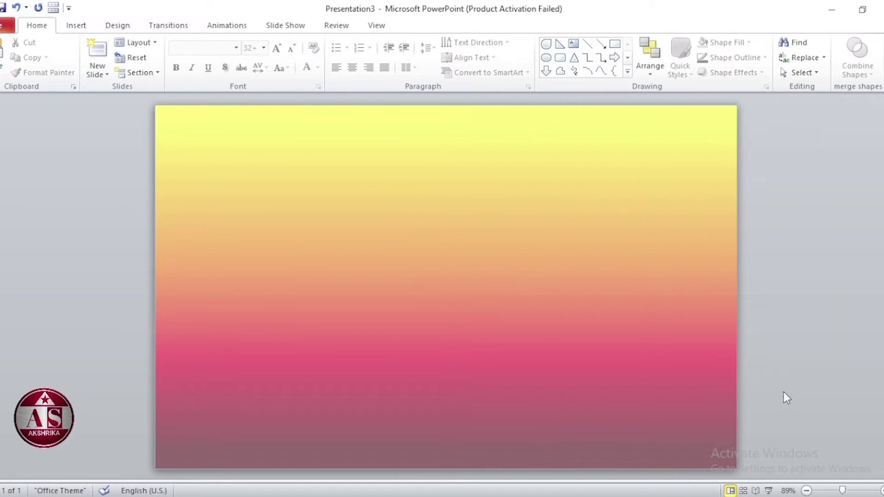
pyautogui.click(79, 26)
# Draw a tall thin isosceles triangle, then rotate and stretch it diagonally across the slide
pyautogui.click(168, 68)
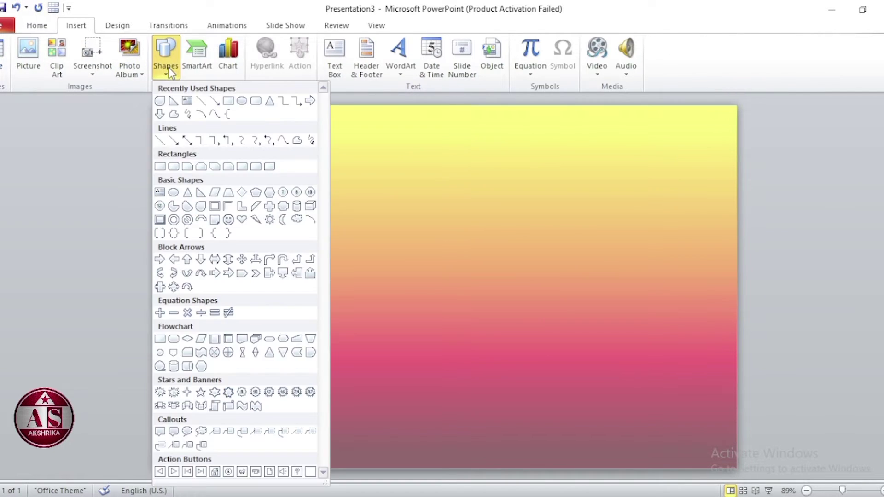
pyautogui.click(272, 105)
pyautogui.moveTo(293, 113); pyautogui.dragTo(326, 470)
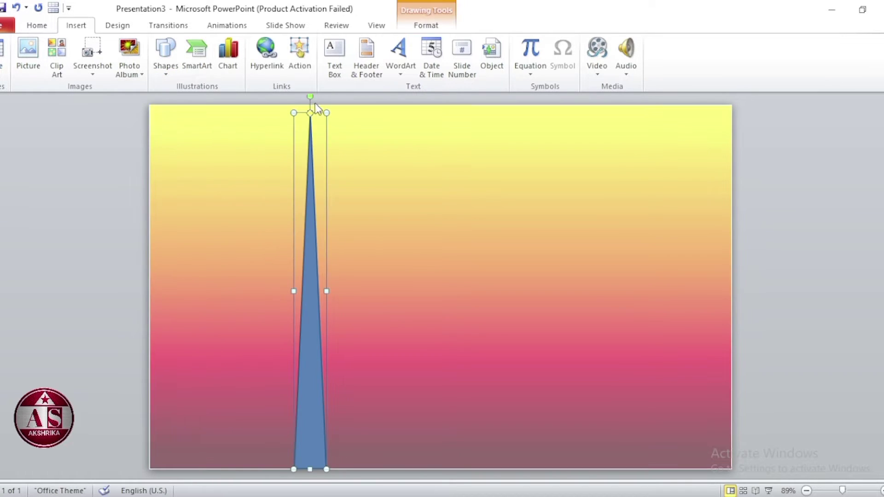
pyautogui.moveTo(308, 97); pyautogui.dragTo(461, 151)
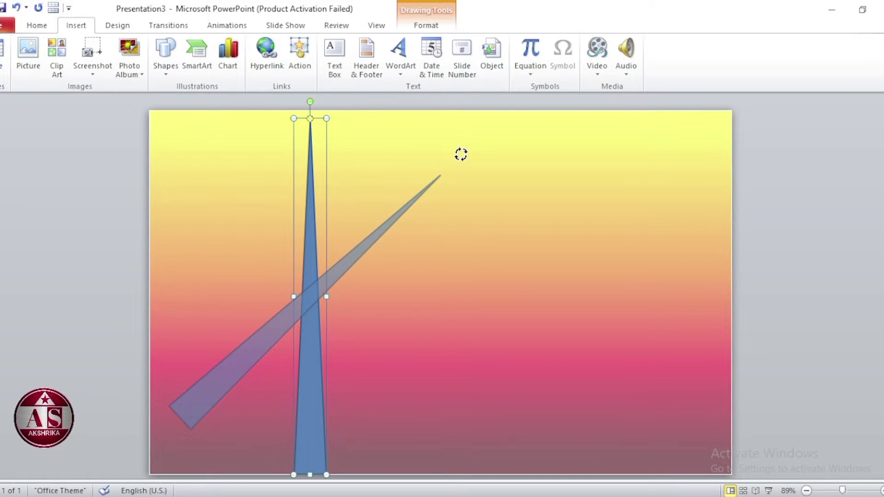
pyautogui.moveTo(362, 249)
pyautogui.mouseDown()
pyautogui.moveTo(354, 309)
pyautogui.moveTo(642, 238)
pyautogui.mouseUp()
pyautogui.moveTo(742, 116); pyautogui.dragTo(765, 168)
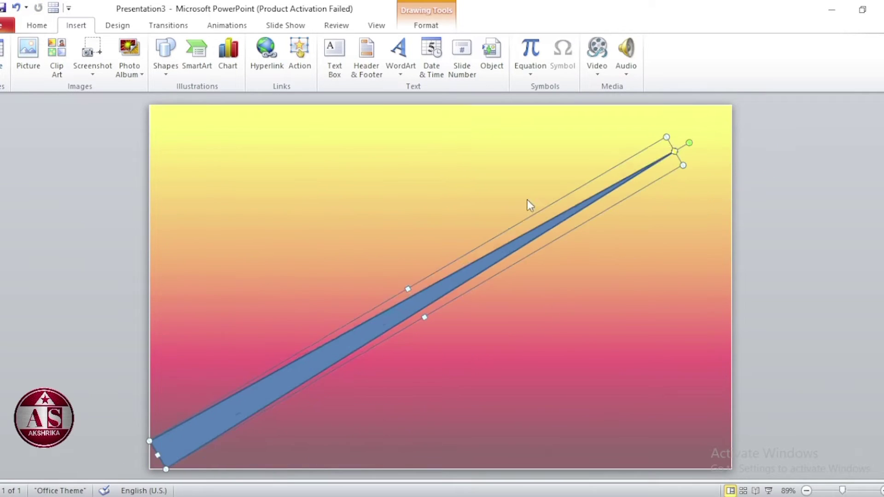
# Give the triangle no outline and a dark olive fill
pyautogui.click(426, 26)
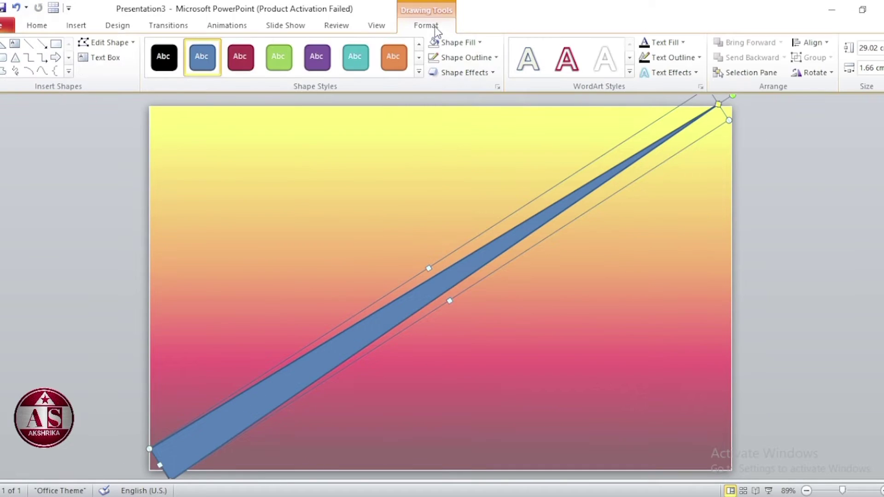
pyautogui.click(462, 58)
pyautogui.click(463, 171)
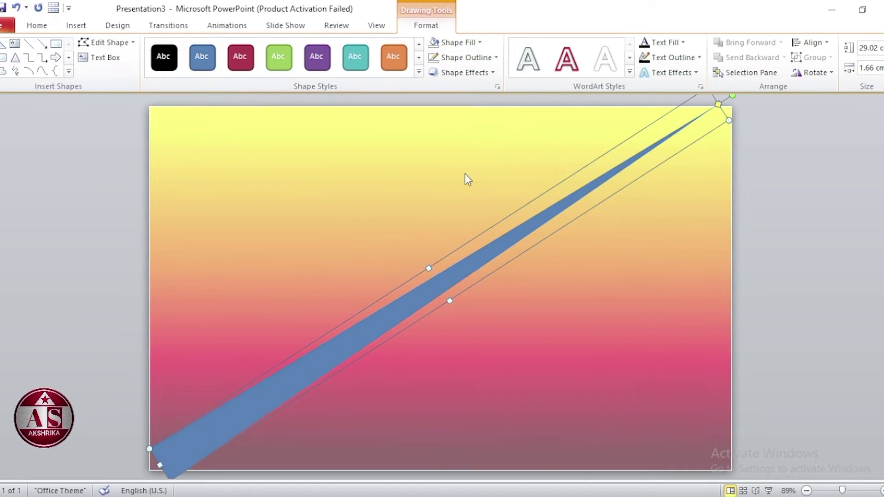
pyautogui.click(450, 43)
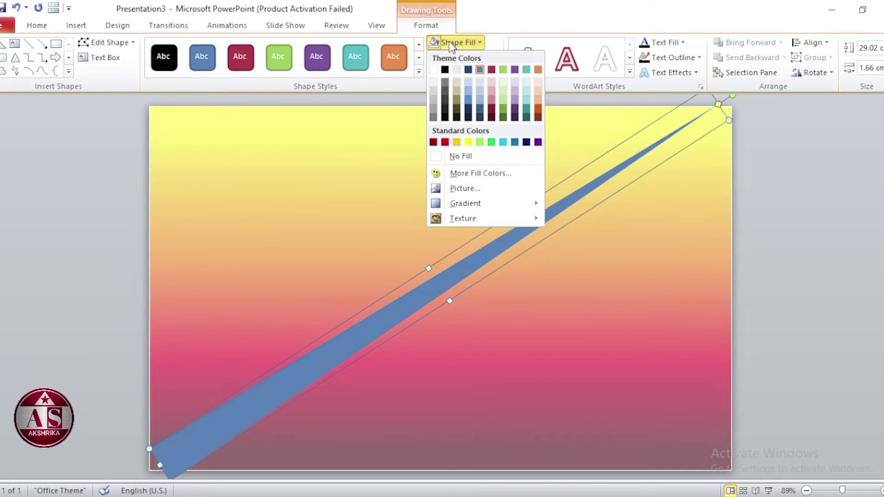
pyautogui.click(458, 112)
# Use Edit Points to bow the triangle's edges into a thin, tapering S-shaped stroke
pyautogui.rightClick(367, 327)
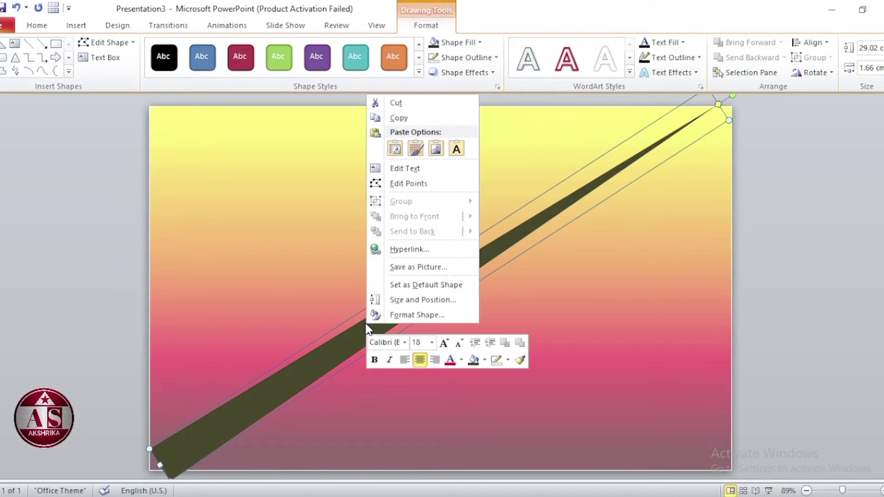
pyautogui.click(407, 183)
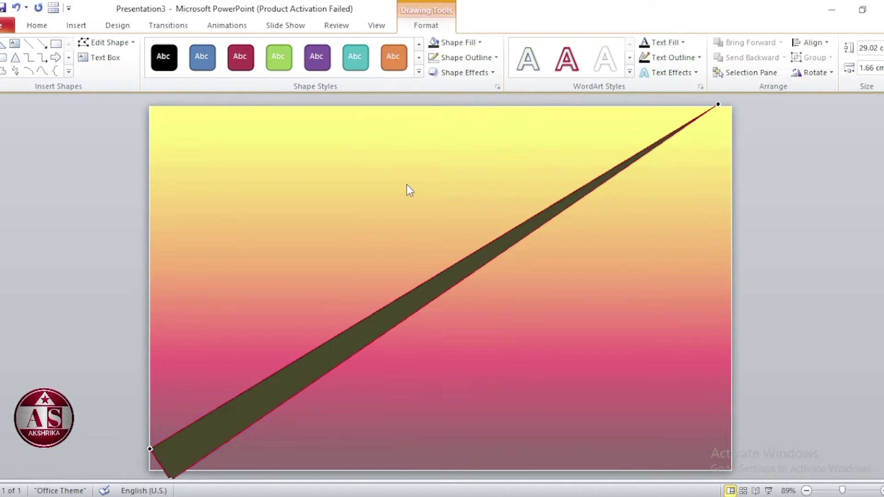
pyautogui.click(149, 449)
pyautogui.moveTo(340, 336); pyautogui.dragTo(287, 283)
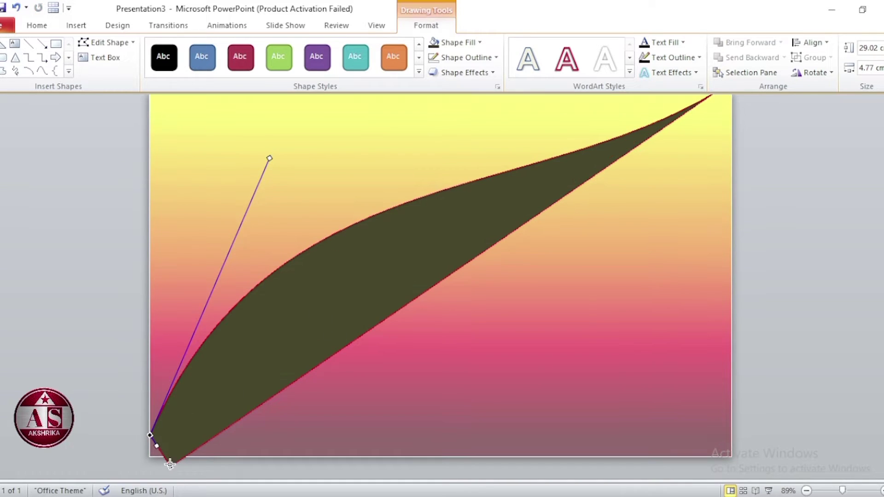
pyautogui.click(170, 466)
pyautogui.moveTo(353, 339)
pyautogui.mouseDown()
pyautogui.moveTo(239, 245)
pyautogui.moveTo(242, 230)
pyautogui.mouseUp()
pyautogui.click(719, 106)
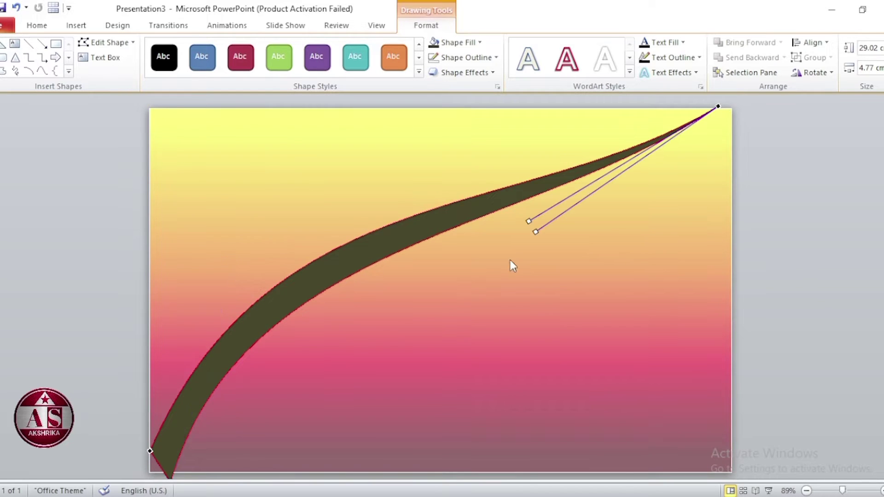
pyautogui.moveTo(538, 232)
pyautogui.mouseDown()
pyautogui.moveTo(639, 385)
pyautogui.moveTo(551, 264)
pyautogui.moveTo(612, 361)
pyautogui.mouseUp()
# Duplicate the stroke, shrink the copy into a twig above the branch, then duplicate it again
pyautogui.hotkey('ctrl', 'd')
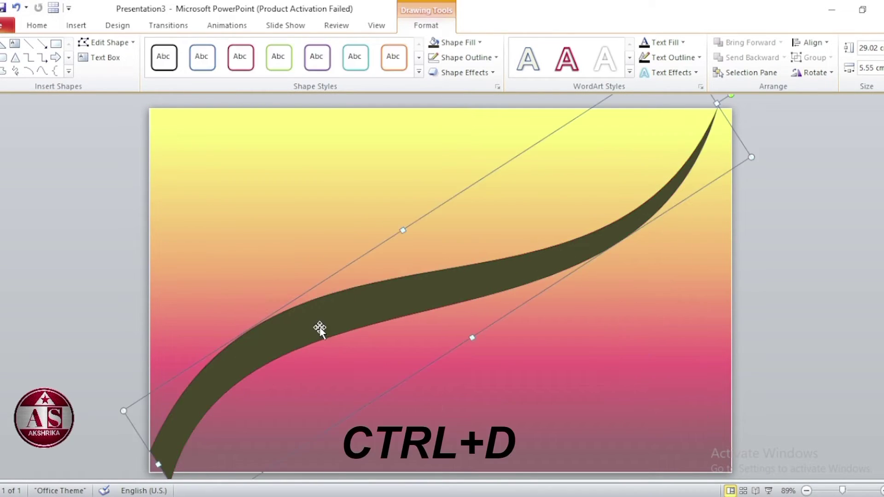
pyautogui.hotkey('ctrl', 'd')
pyautogui.moveTo(450, 294); pyautogui.dragTo(490, 348)
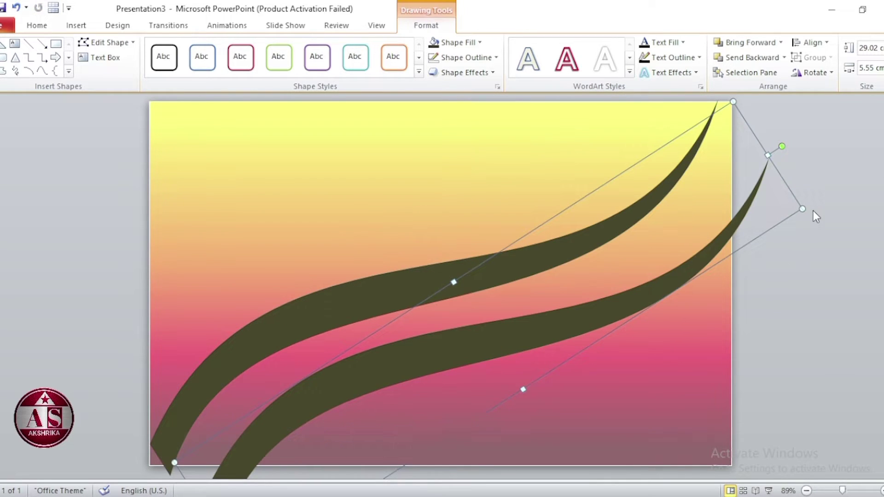
pyautogui.moveTo(802, 209)
pyautogui.mouseDown()
pyautogui.moveTo(375, 371)
pyautogui.moveTo(266, 283)
pyautogui.mouseUp()
pyautogui.moveTo(285, 428); pyautogui.dragTo(257, 235)
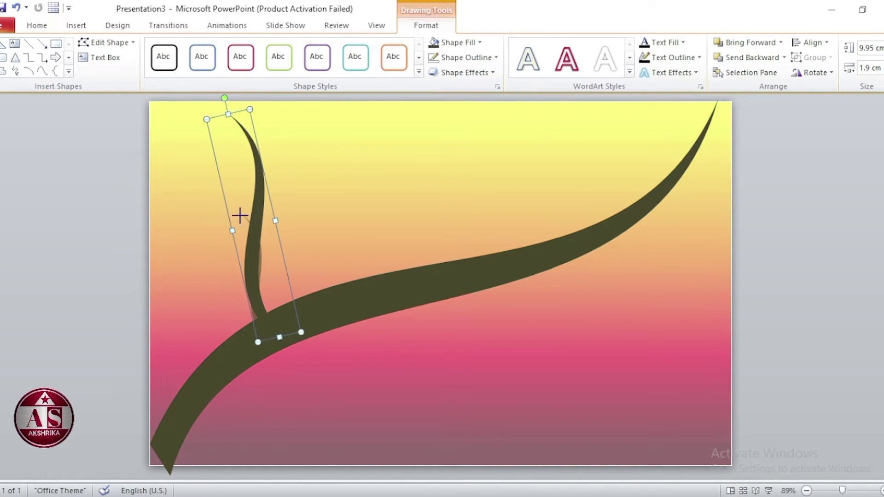
pyautogui.moveTo(257, 172)
pyautogui.mouseDown()
pyautogui.moveTo(238, 198)
pyautogui.moveTo(194, 200)
pyautogui.mouseUp()
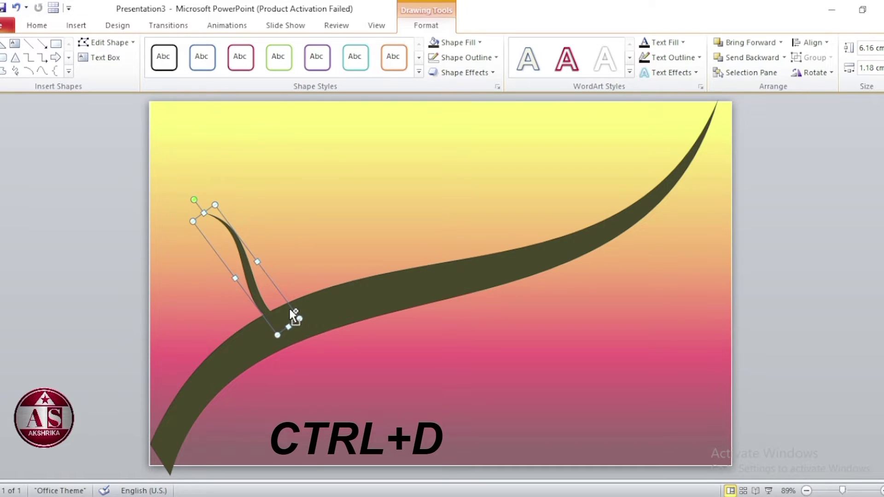
pyautogui.hotkey('ctrl', 'd')
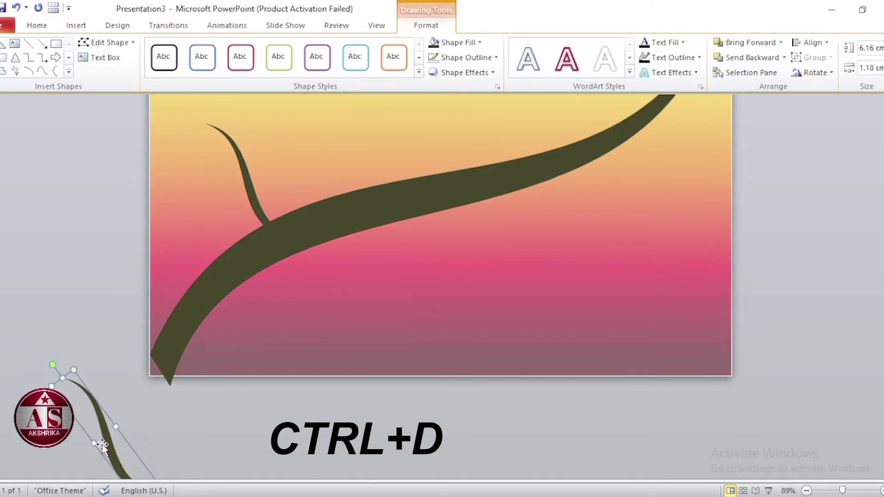
# Rotate the twig copy upright and shrink it into a small sprig
pyautogui.moveTo(101, 444); pyautogui.dragTo(233, 211)
pyautogui.scroll(3, 278, 233)
pyautogui.keyDown('ctrl'); pyautogui.scroll(5, 278, 304); pyautogui.keyUp('ctrl')
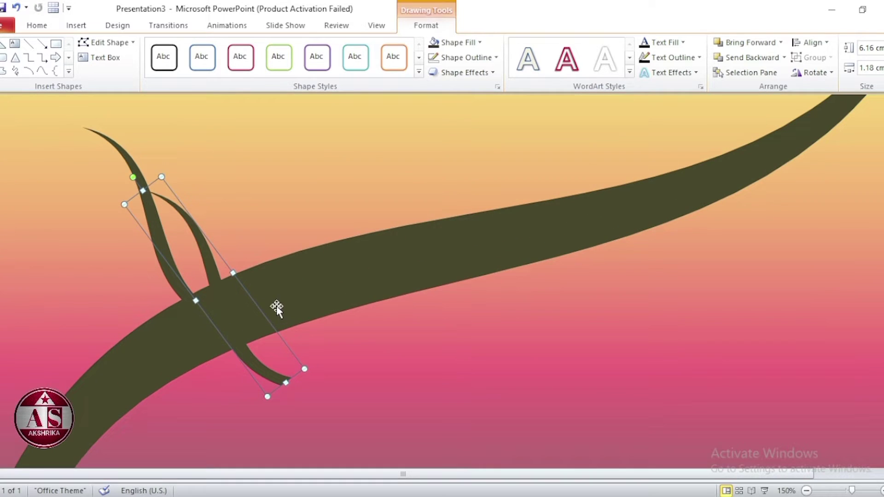
pyautogui.moveTo(133, 177)
pyautogui.mouseDown()
pyautogui.moveTo(239, 138)
pyautogui.moveTo(262, 160)
pyautogui.mouseUp()
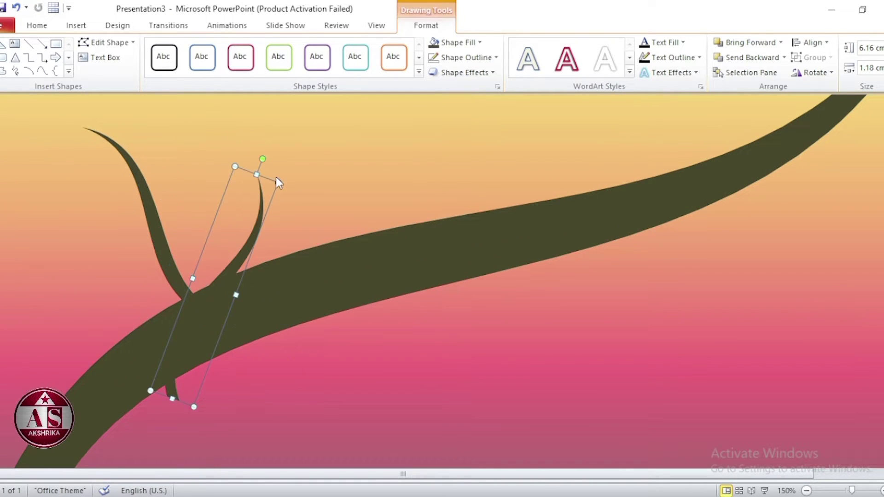
pyautogui.moveTo(228, 275); pyautogui.dragTo(228, 156)
pyautogui.scroll(2, 228, 157)
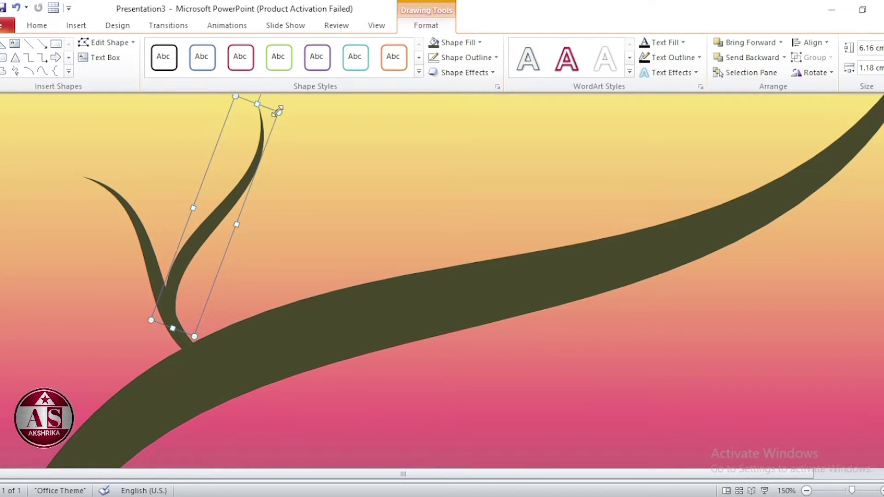
pyautogui.moveTo(278, 111); pyautogui.dragTo(196, 248)
pyautogui.moveTo(164, 294)
pyautogui.mouseDown()
pyautogui.moveTo(167, 245)
pyautogui.moveTo(179, 243)
pyautogui.mouseUp()
# Duplicate the small sprig and place the copy left of the twig's stem
pyautogui.hotkey('ctrl', 'd')
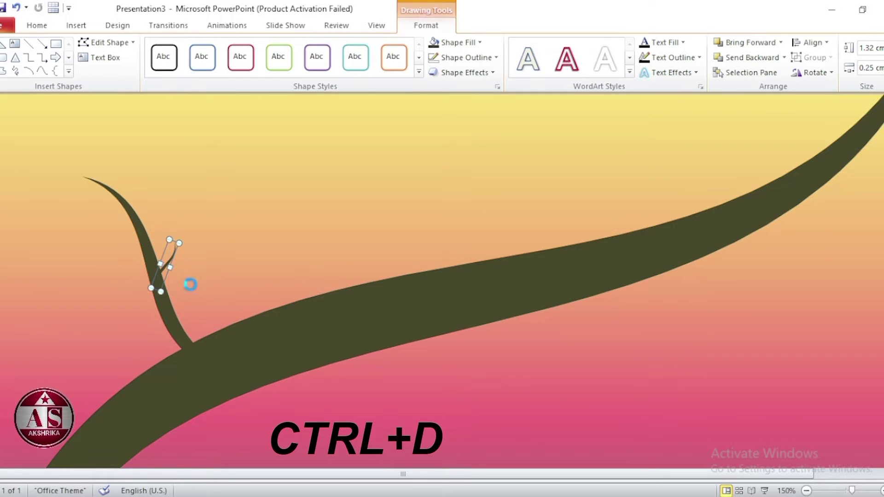
pyautogui.moveTo(175, 249)
pyautogui.mouseDown()
pyautogui.moveTo(206, 335)
pyautogui.moveTo(206, 279)
pyautogui.mouseUp()
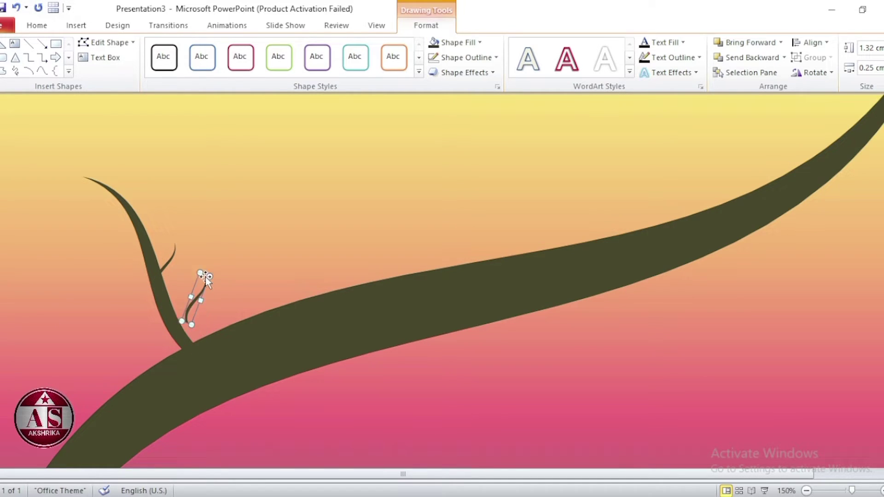
pyautogui.scroll(10, 198, 326)
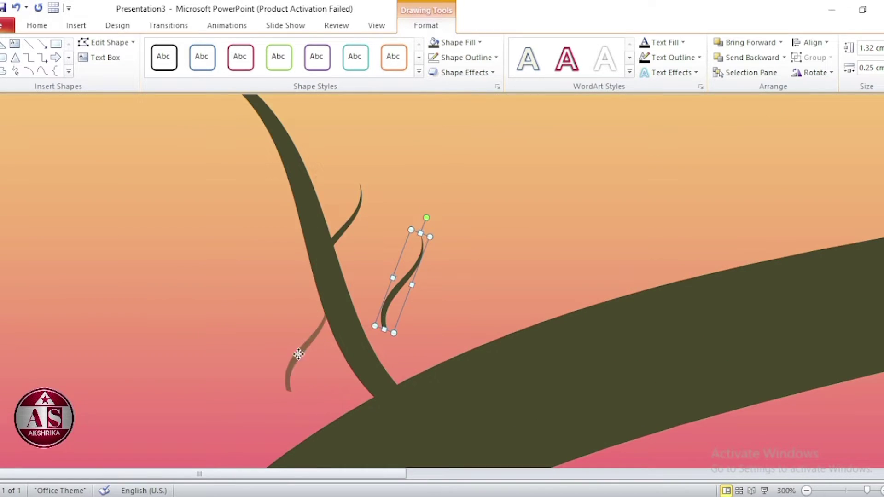
pyautogui.moveTo(407, 272); pyautogui.dragTo(277, 350)
# Rotate the sprig 90° left, place it on the side branch, and select both shapes
pyautogui.click(825, 73)
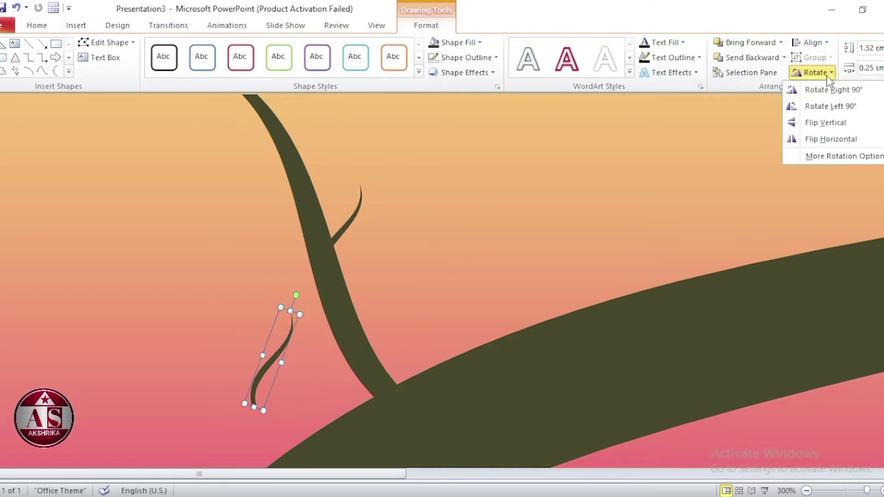
pyautogui.click(850, 110)
pyautogui.moveTo(282, 370); pyautogui.dragTo(333, 375)
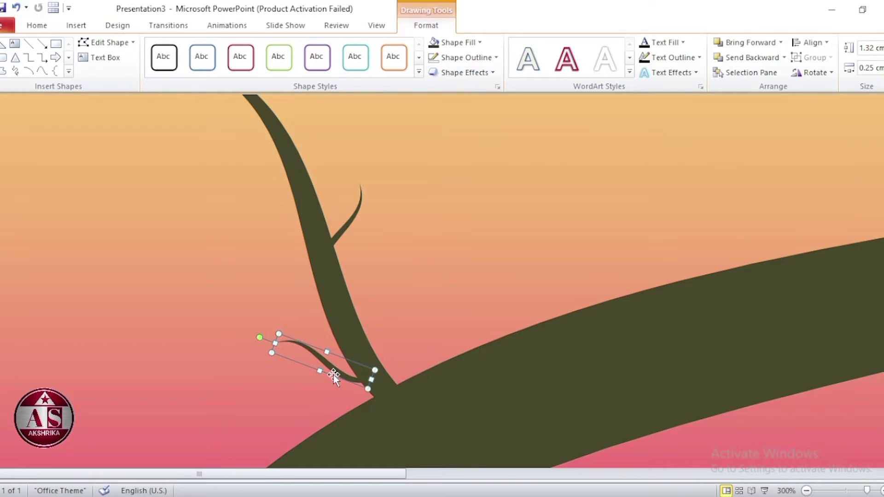
pyautogui.keyDown('ctrl'); pyautogui.scroll(5, 412, 275); pyautogui.keyUp('ctrl')
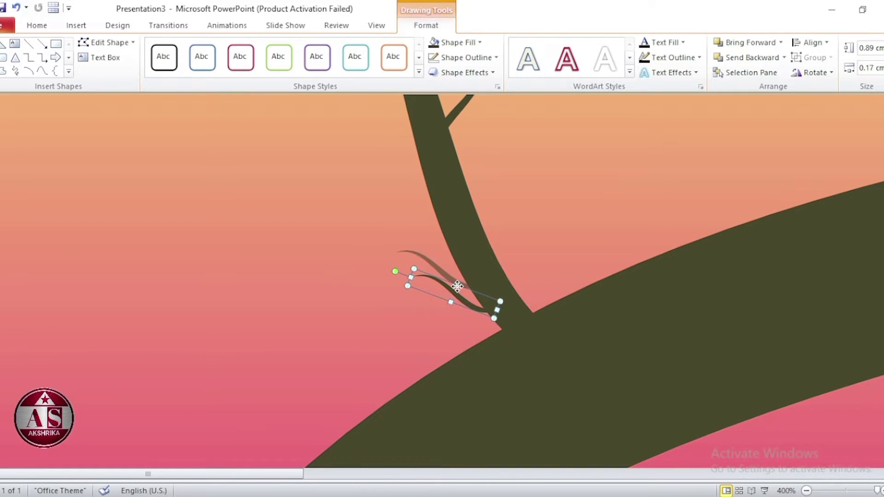
pyautogui.moveTo(471, 311); pyautogui.dragTo(455, 288)
pyautogui.keyDown('ctrl'); pyautogui.scroll(-10, 400, 350); pyautogui.keyUp('ctrl')
pyautogui.keyDown('ctrl'); pyautogui.scroll(-5, 401, 351); pyautogui.keyUp('ctrl')
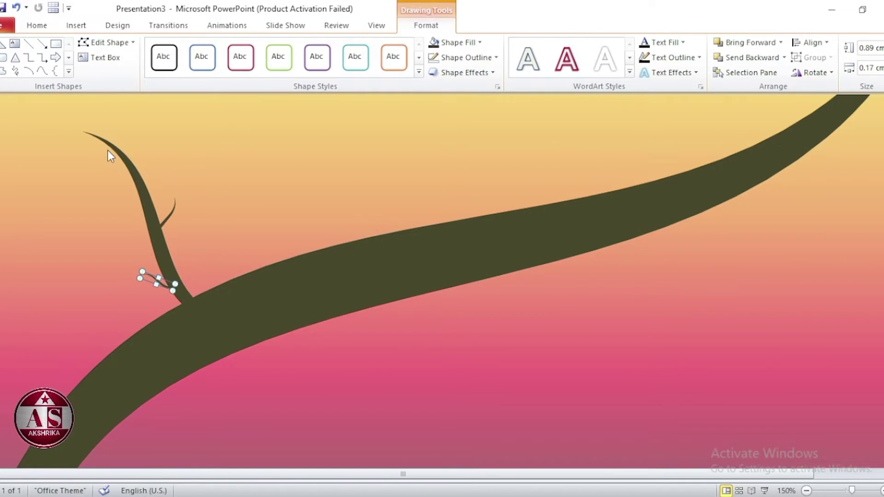
pyautogui.click(122, 164)
pyautogui.keyDown('shift'); pyautogui.click(174, 204); pyautogui.keyUp('shift')
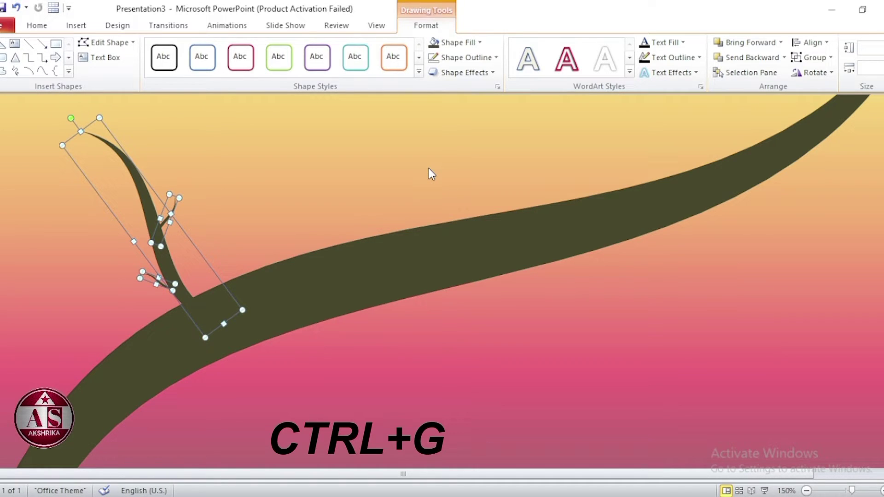
# Group the side branch and sprig, then add shrunken copies further along the main branch
pyautogui.hotkey('ctrl', 'g')
pyautogui.scroll(-5, 163, 355)
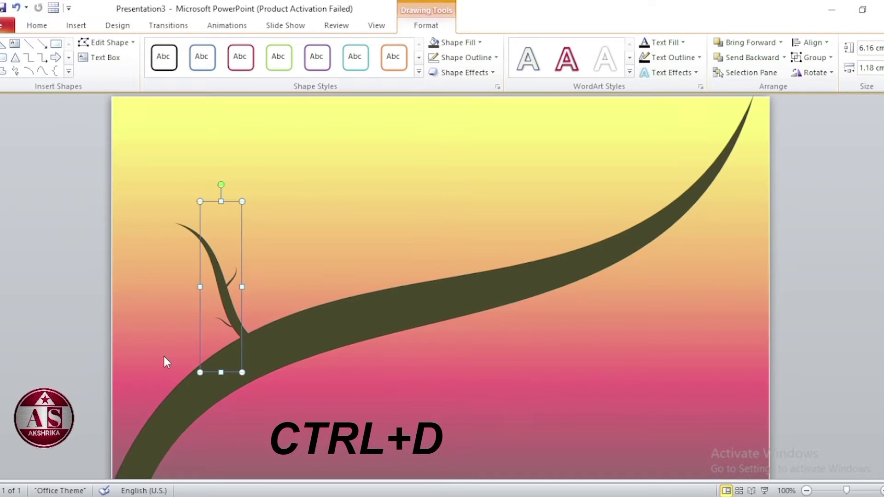
pyautogui.hotkey('ctrl', 'd')
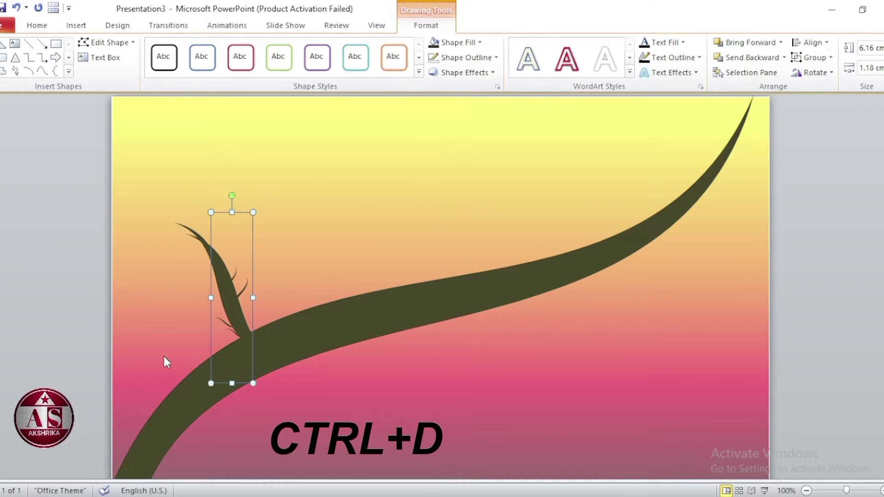
pyautogui.moveTo(237, 314); pyautogui.dragTo(451, 245)
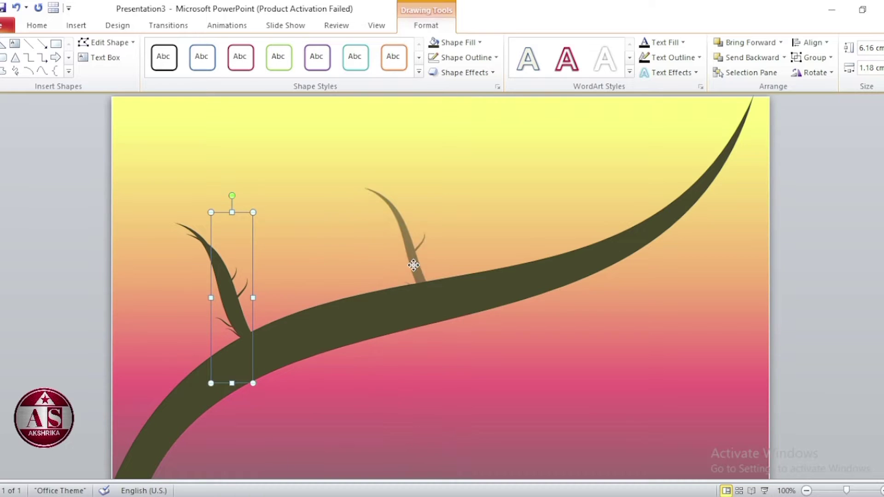
pyautogui.moveTo(467, 142); pyautogui.dragTo(457, 180)
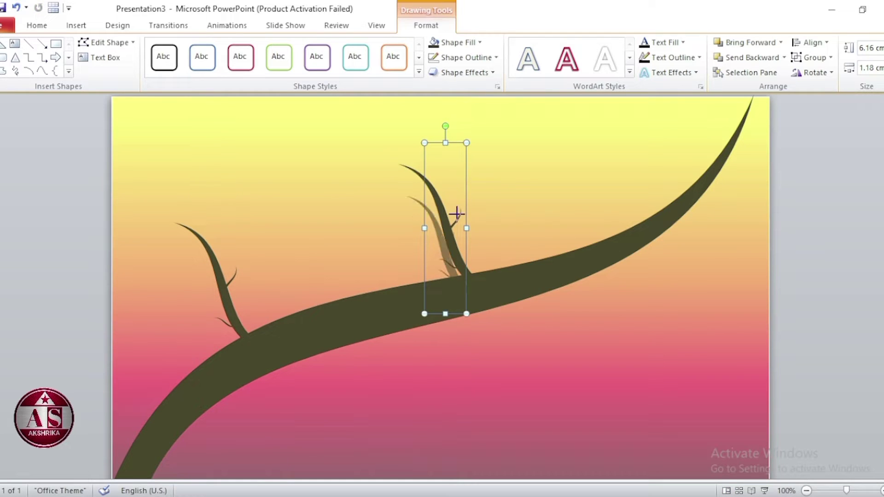
pyautogui.moveTo(458, 213); pyautogui.dragTo(452, 200)
pyautogui.moveTo(586, 253); pyautogui.dragTo(579, 261)
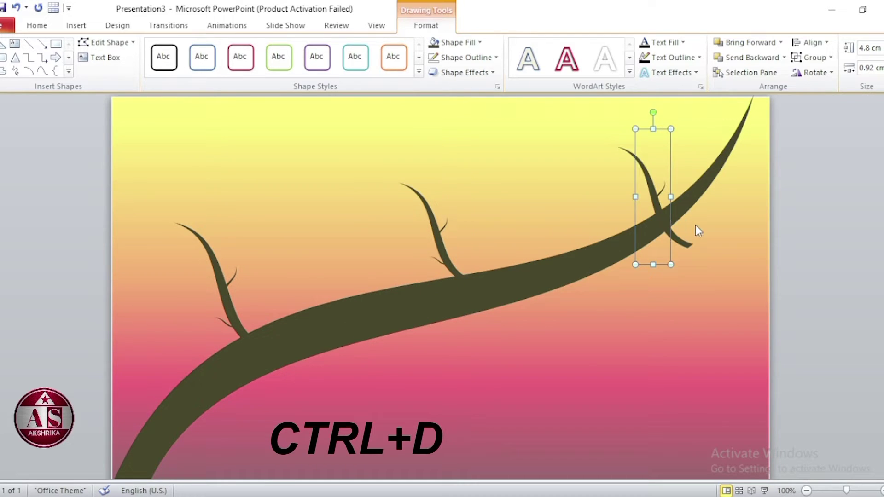
pyautogui.moveTo(668, 227)
pyautogui.mouseDown()
pyautogui.moveTo(601, 216)
pyautogui.moveTo(597, 228)
pyautogui.mouseUp()
# Duplicate the leftmost side branch, flip it vertically and horizontally, and place it below the main branch
pyautogui.click(222, 300)
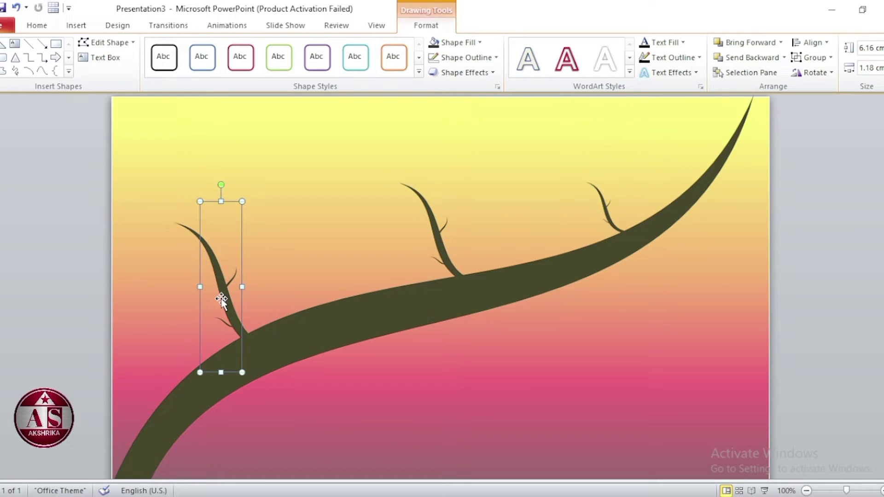
pyautogui.hotkey('ctrl', 'd')
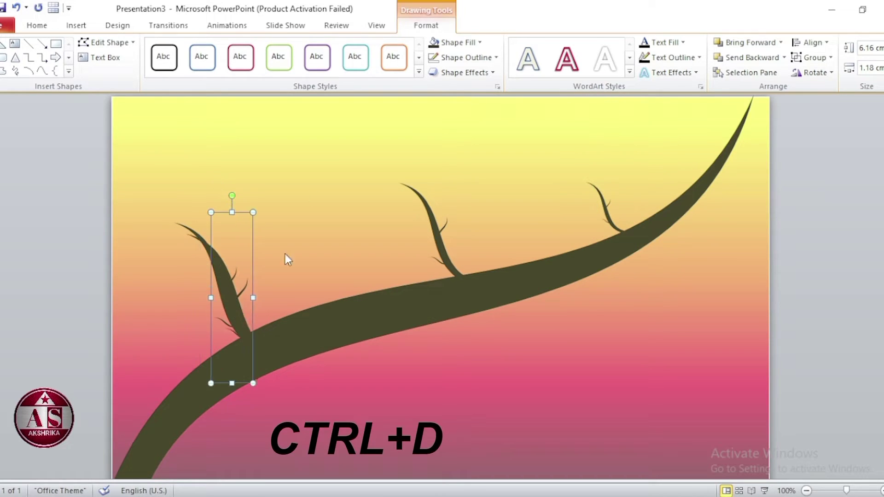
pyautogui.moveTo(242, 311)
pyautogui.mouseDown()
pyautogui.moveTo(338, 366)
pyautogui.moveTo(317, 305)
pyautogui.mouseUp()
pyautogui.click(813, 77)
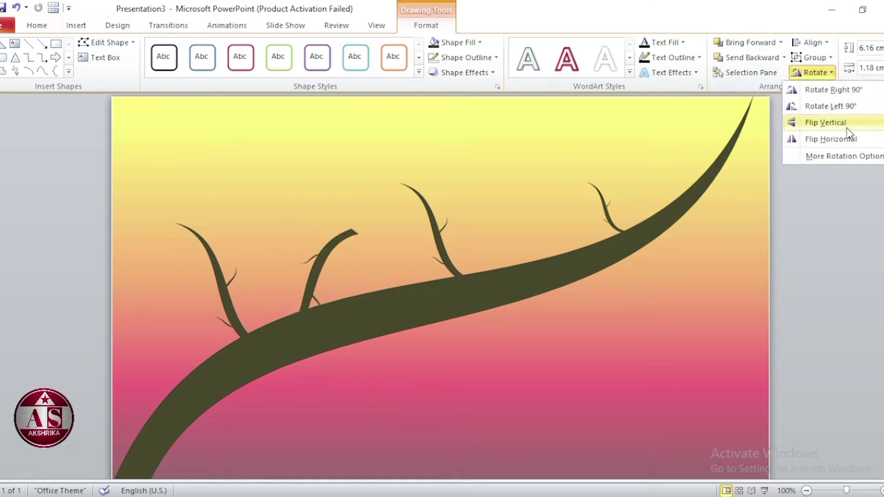
pyautogui.click(848, 135)
pyautogui.moveTo(296, 272); pyautogui.dragTo(325, 387)
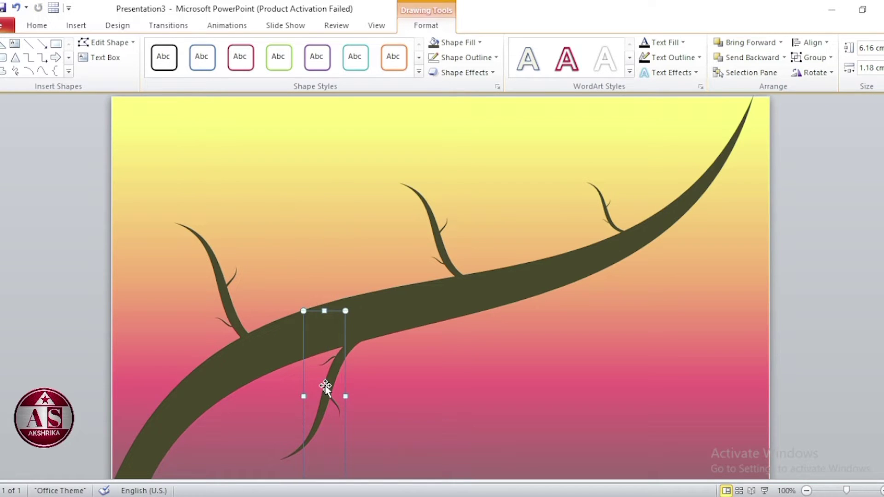
pyautogui.click(814, 73)
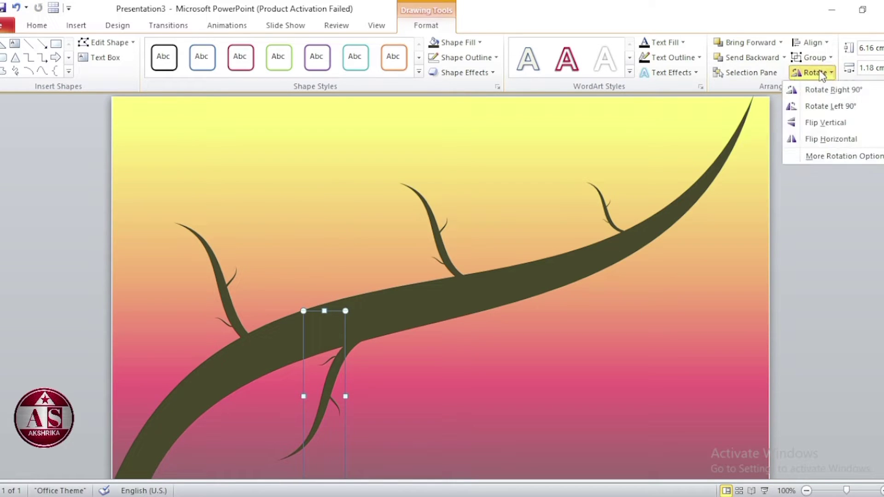
pyautogui.click(846, 139)
pyautogui.scroll(-1, 358, 322)
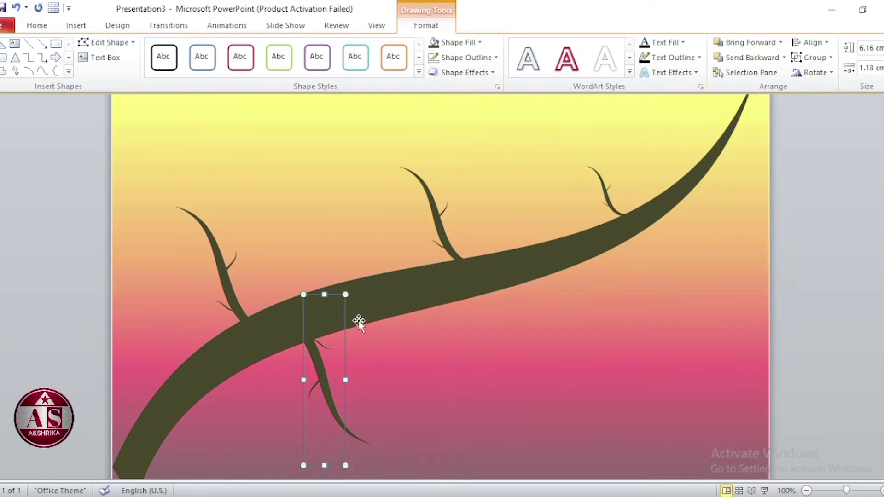
# Duplicate the middle side branch, flip it both ways, and place it below the main branch
pyautogui.click(438, 226)
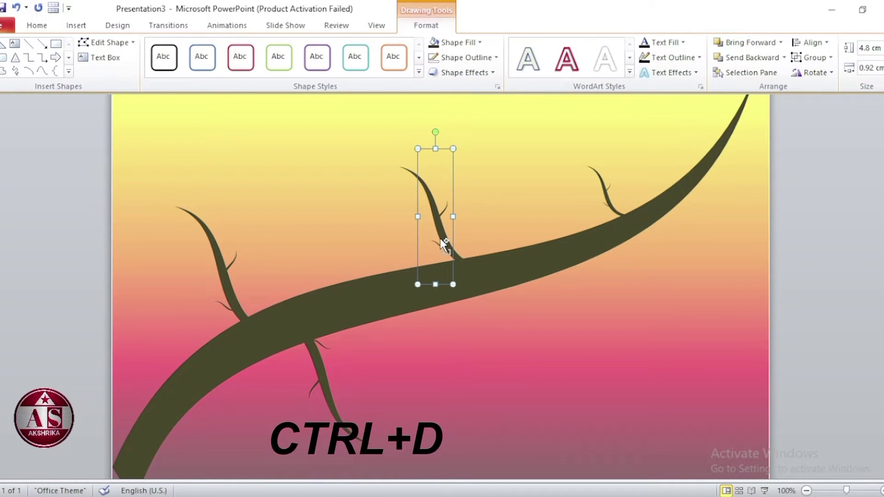
pyautogui.hotkey('ctrl', 'd')
pyautogui.moveTo(450, 222); pyautogui.dragTo(495, 267)
pyautogui.click(813, 72)
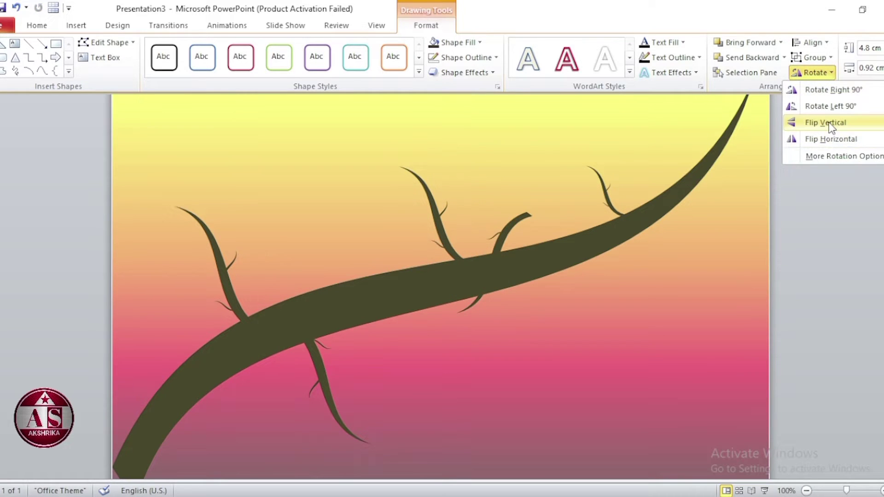
pyautogui.click(829, 123)
pyautogui.moveTo(503, 240); pyautogui.dragTo(538, 289)
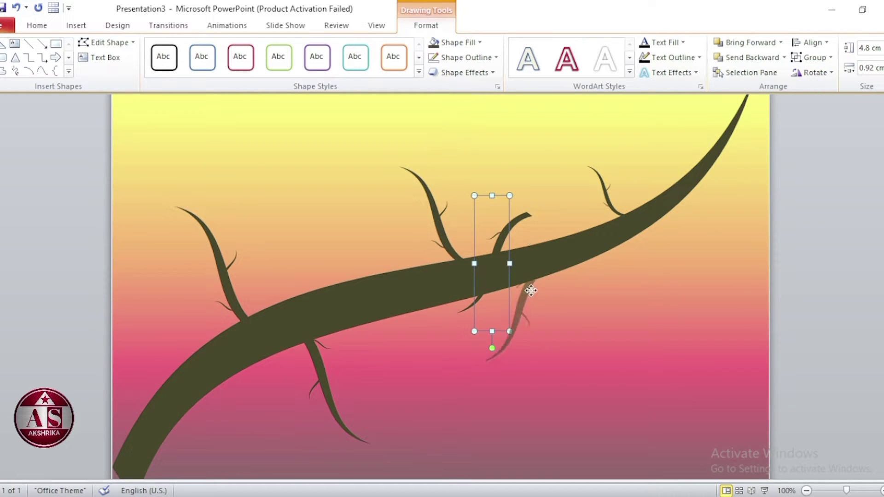
pyautogui.click(822, 76)
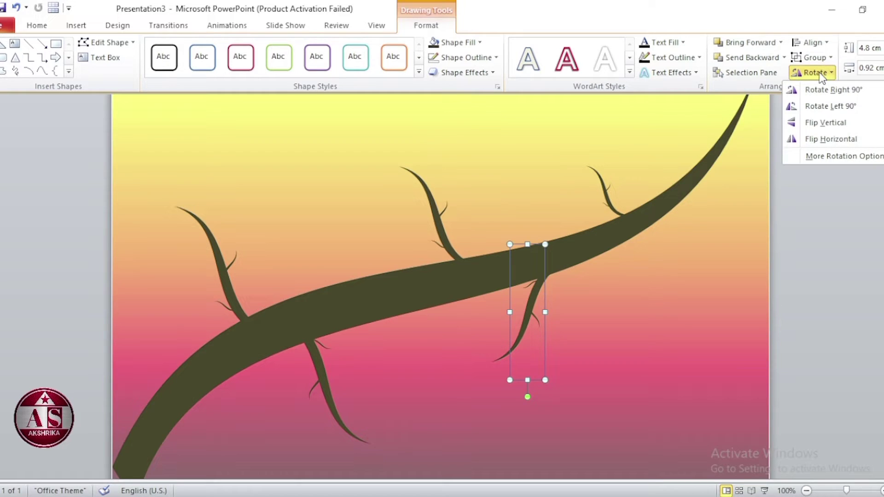
pyautogui.click(833, 140)
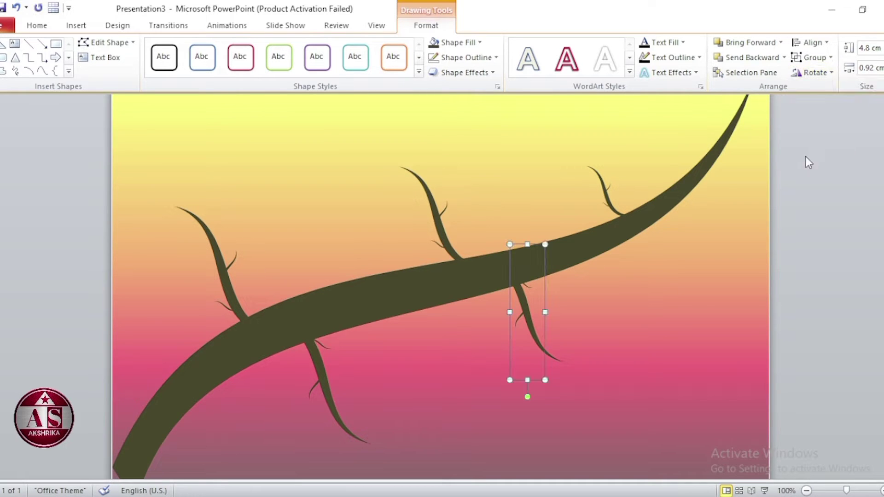
# Duplicate the small upper-right twig, flip and rotate it, and attach it near the branch tip
pyautogui.click(612, 203)
pyautogui.hotkey('ctrl', 'd')
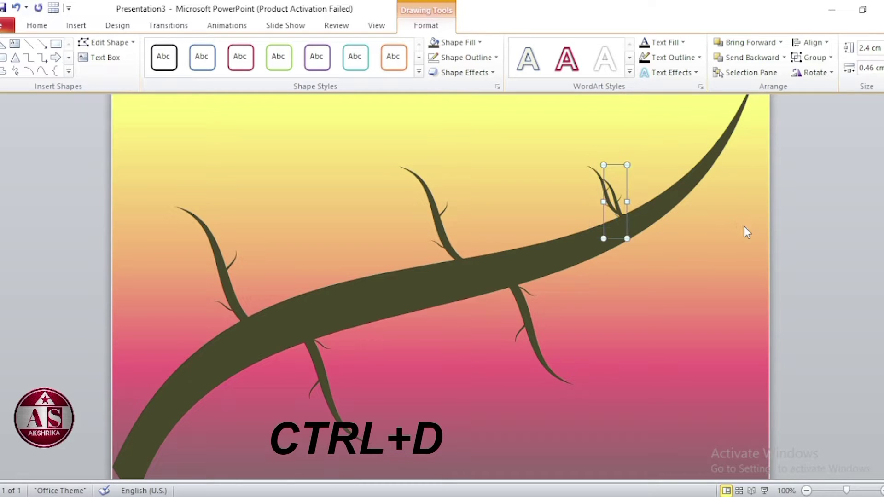
pyautogui.moveTo(620, 202); pyautogui.dragTo(674, 261)
pyautogui.click(813, 73)
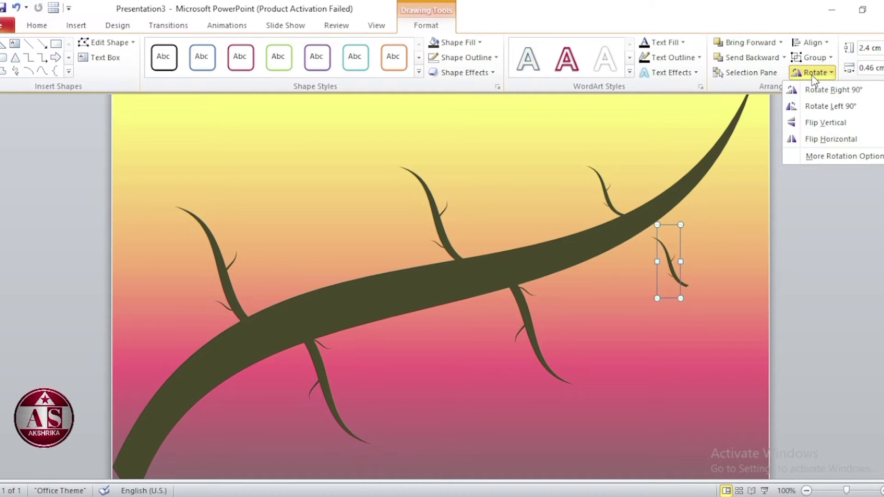
pyautogui.click(828, 123)
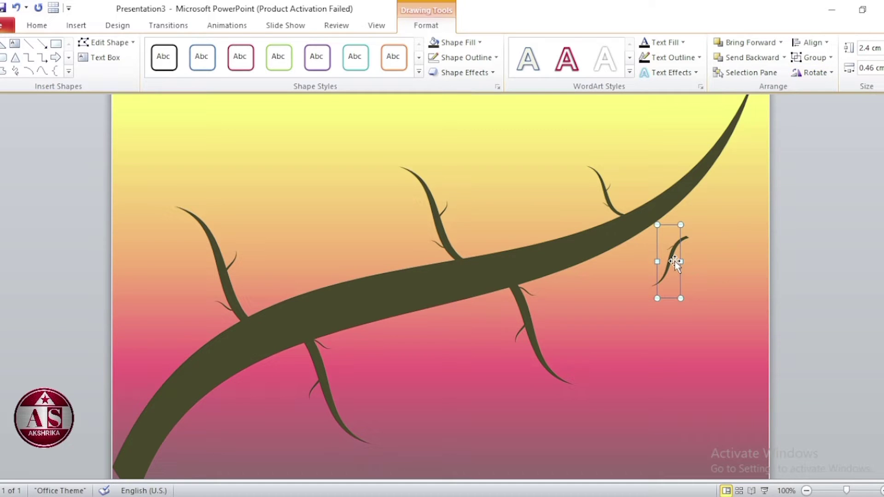
pyautogui.moveTo(675, 261); pyautogui.dragTo(685, 205)
pyautogui.scroll(10, 753, 328)
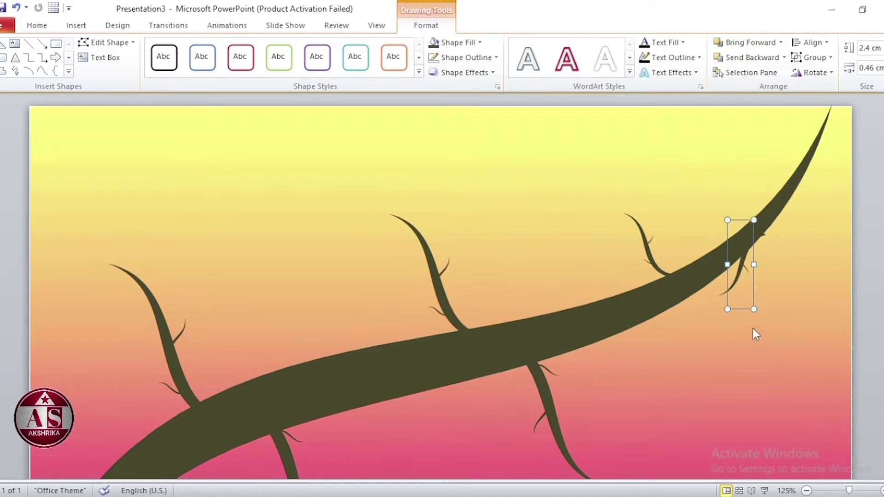
pyautogui.moveTo(715, 367); pyautogui.dragTo(815, 371)
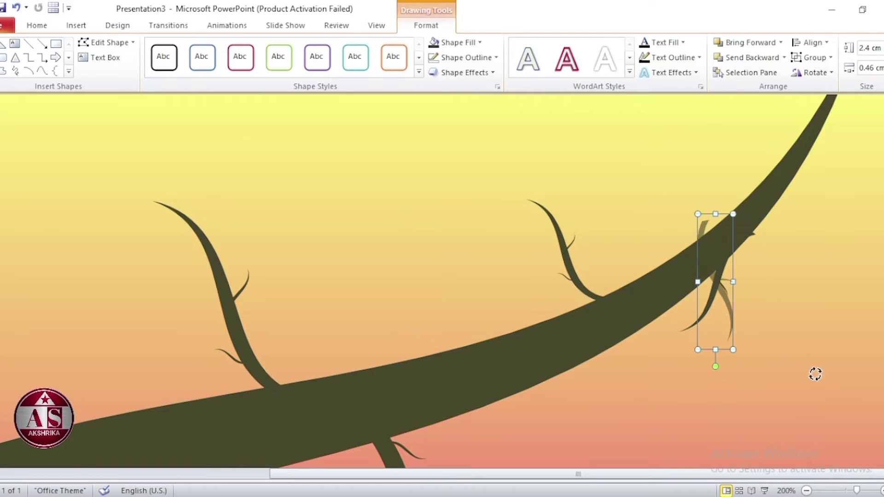
pyautogui.moveTo(722, 286); pyautogui.dragTo(779, 287)
# Select all the branch and twig shapes and group them into one object
pyautogui.keyDown('ctrl'); pyautogui.scroll(-10, 255, 280); pyautogui.keyUp('ctrl')
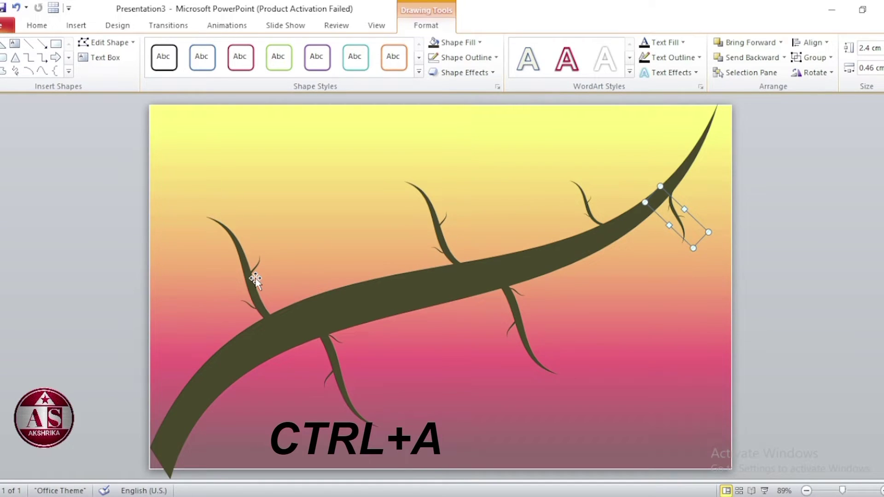
pyautogui.hotkey('ctrl', 'a')
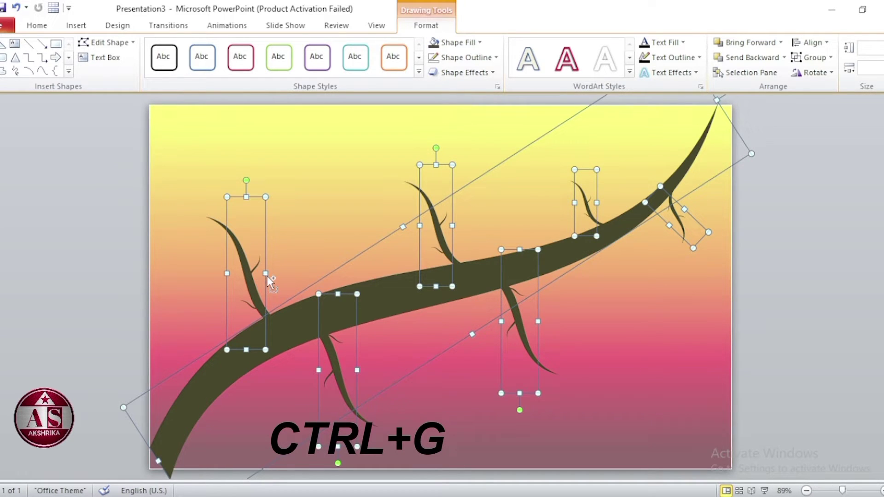
pyautogui.hotkey('ctrl', 'g')
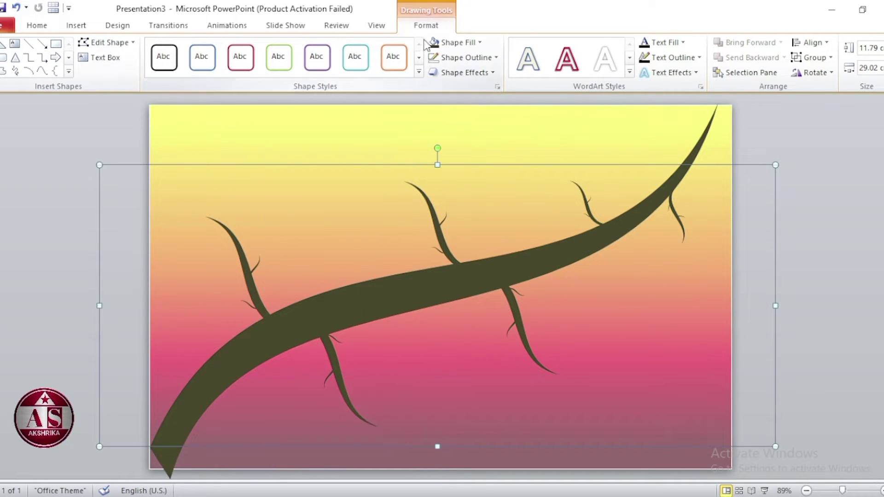
# Apply a Wipe entrance animation to the group with Effect Options set to From Left
pyautogui.click(221, 27)
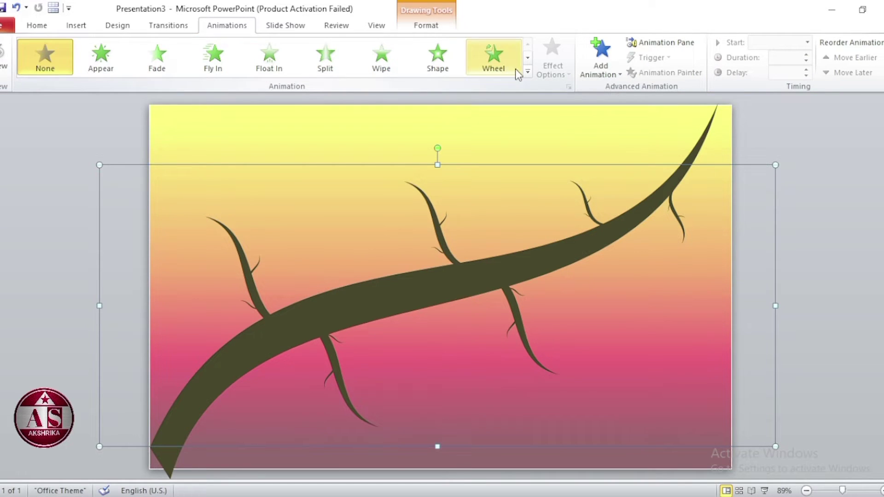
pyautogui.click(530, 77)
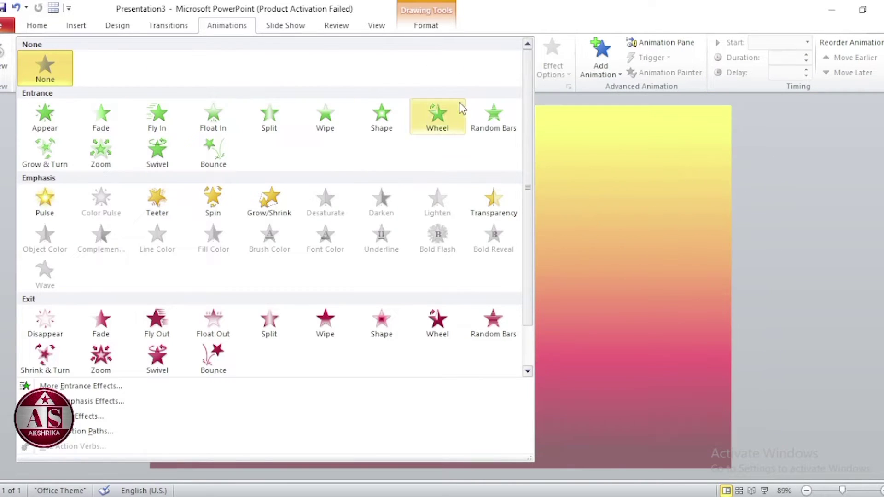
pyautogui.click(341, 136)
pyautogui.click(553, 79)
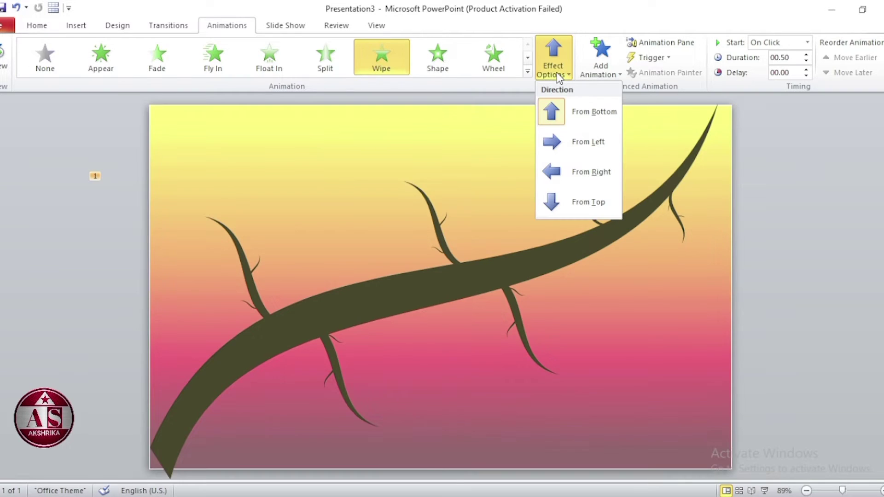
pyautogui.click(564, 141)
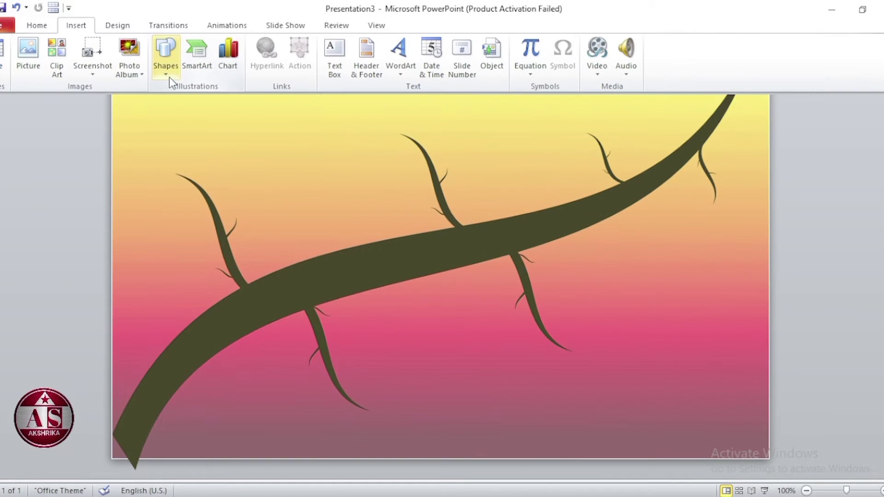
# Draw a right triangle below the branch's right side and remove its outline
pyautogui.click(170, 77)
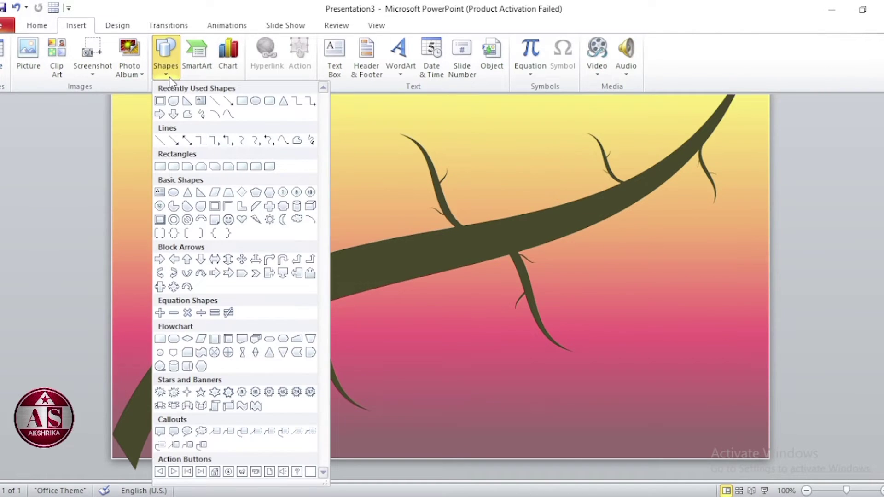
pyautogui.click(187, 114)
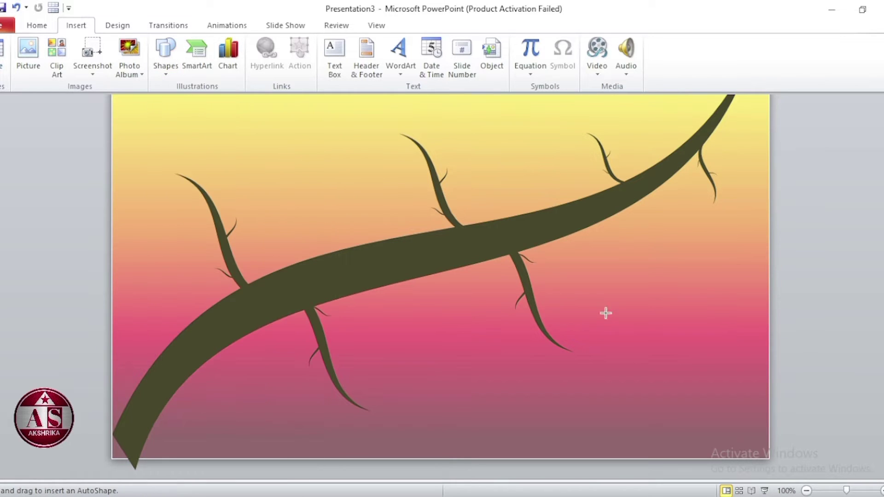
pyautogui.moveTo(620, 284); pyautogui.dragTo(692, 403)
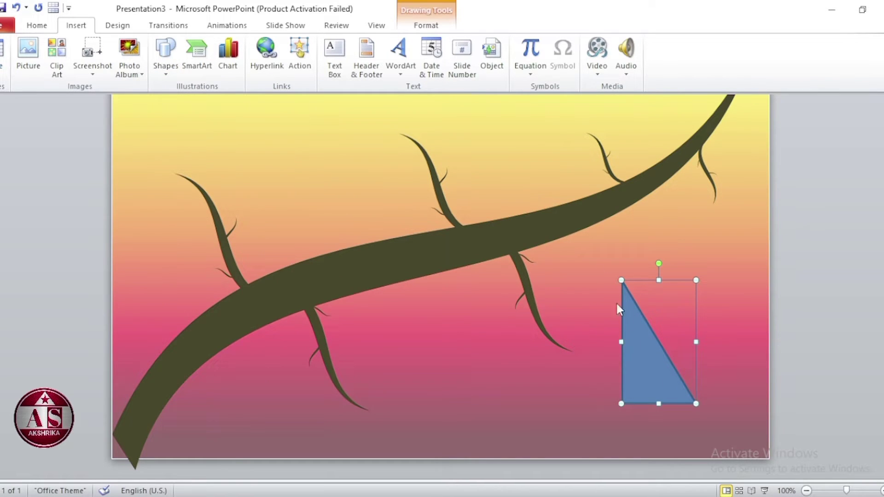
pyautogui.click(422, 26)
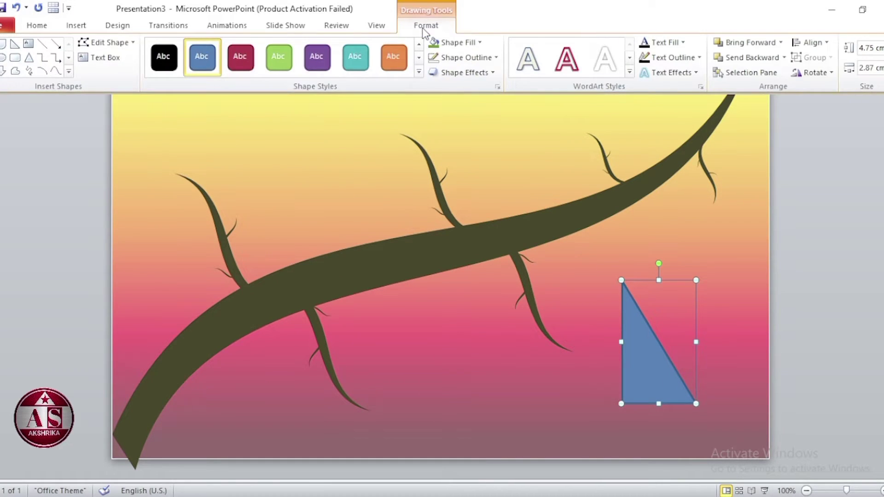
pyautogui.click(442, 57)
pyautogui.click(463, 195)
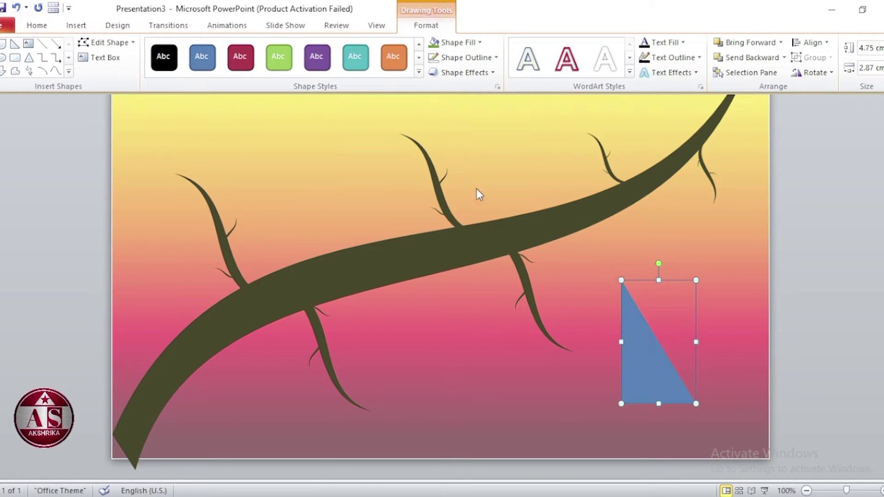
# Size the triangle to 4.26 cm high by 1.8 cm wide
pyautogui.click(872, 49)
pyautogui.write('4.26')
pyautogui.press('Return')
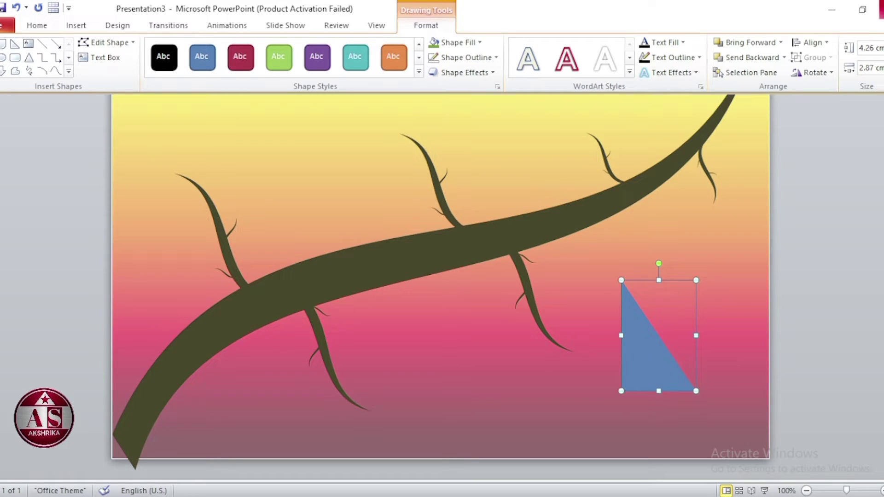
pyautogui.click(878, 68)
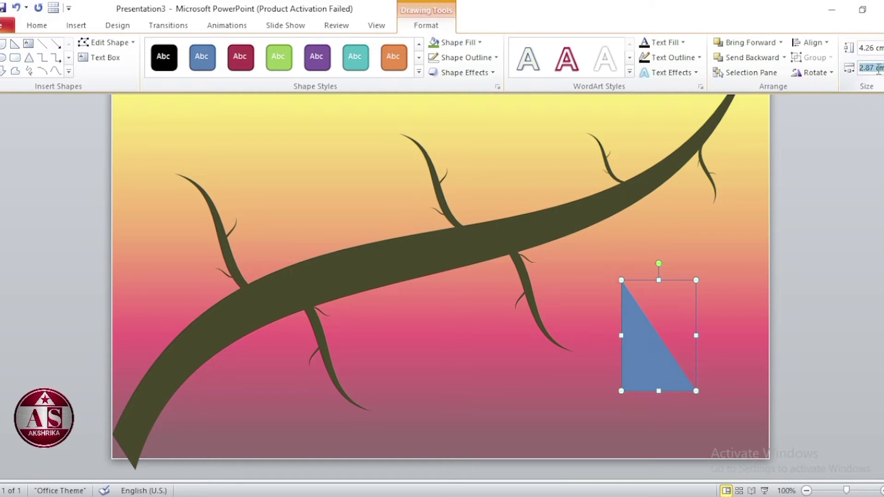
pyautogui.write('1.8')
pyautogui.press('Return')
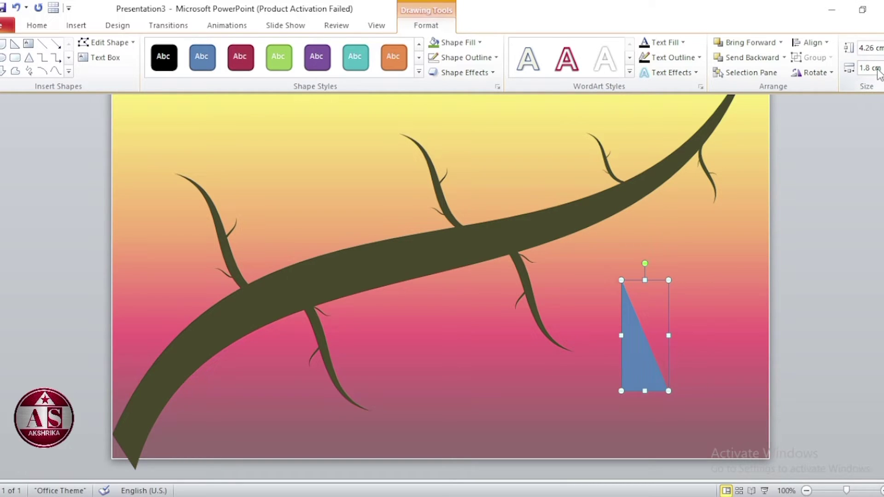
# Use Edit Points to bow the triangle's slanted edge into a curve
pyautogui.rightClick(646, 356)
pyautogui.click(692, 214)
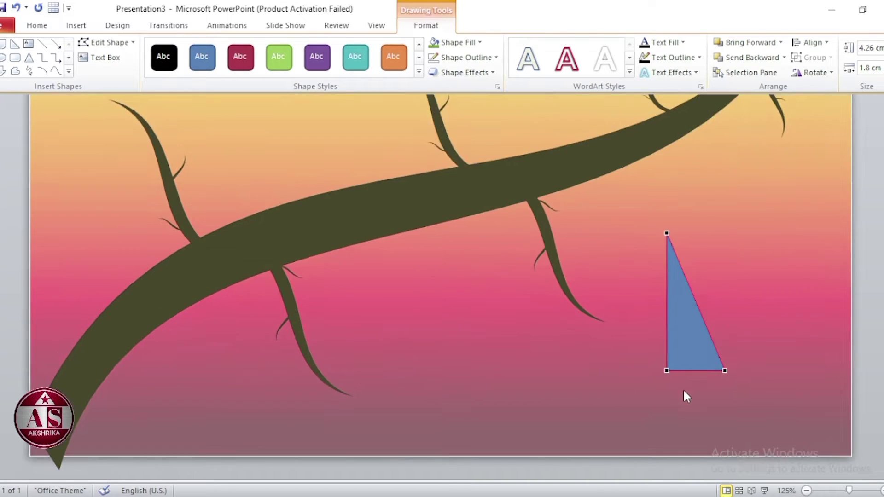
pyautogui.keyDown('ctrl'); pyautogui.scroll(5, 683, 388); pyautogui.keyUp('ctrl')
pyautogui.click(740, 369)
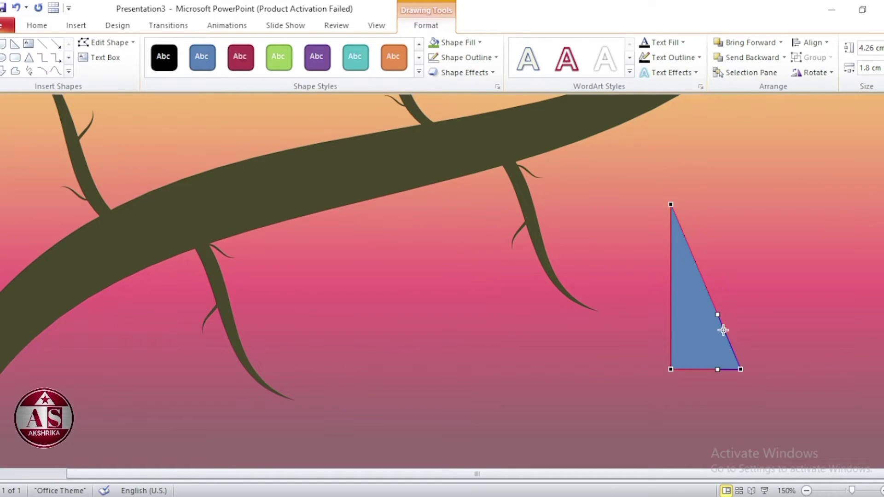
pyautogui.moveTo(718, 315); pyautogui.dragTo(745, 284)
pyautogui.click(704, 328)
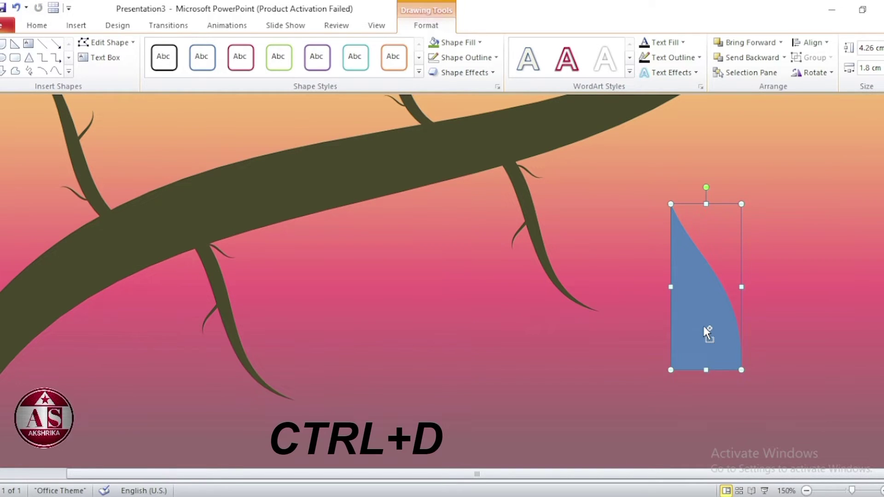
# Duplicate the curved half, flip it horizontally, and join the halves into a drop shape
pyautogui.hotkey('ctrl', 'd')
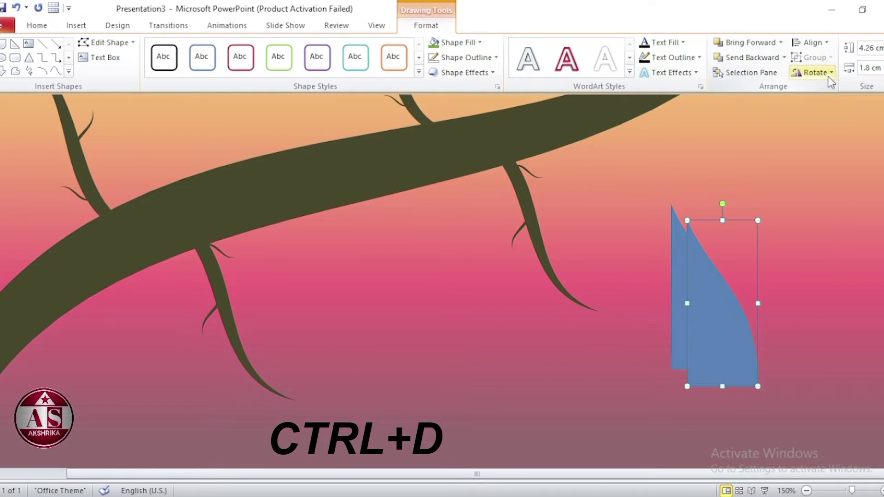
pyautogui.click(828, 76)
pyautogui.click(838, 140)
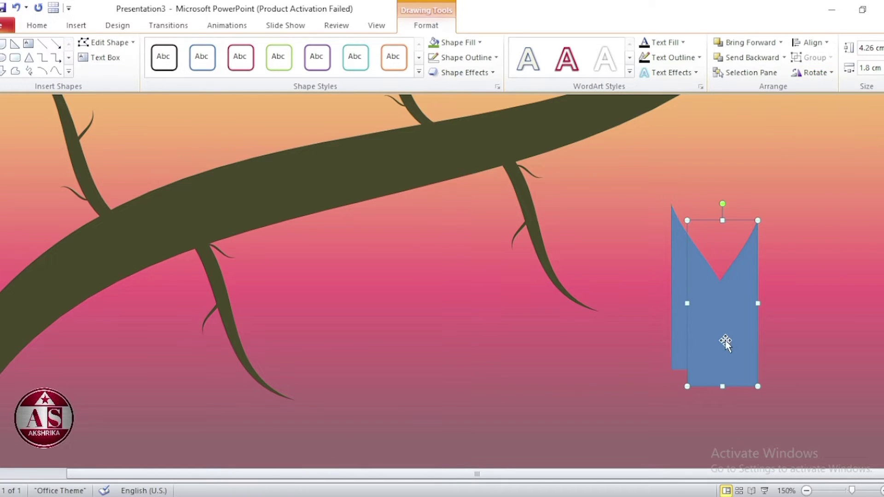
pyautogui.moveTo(724, 344); pyautogui.dragTo(638, 322)
pyautogui.press('Escape')
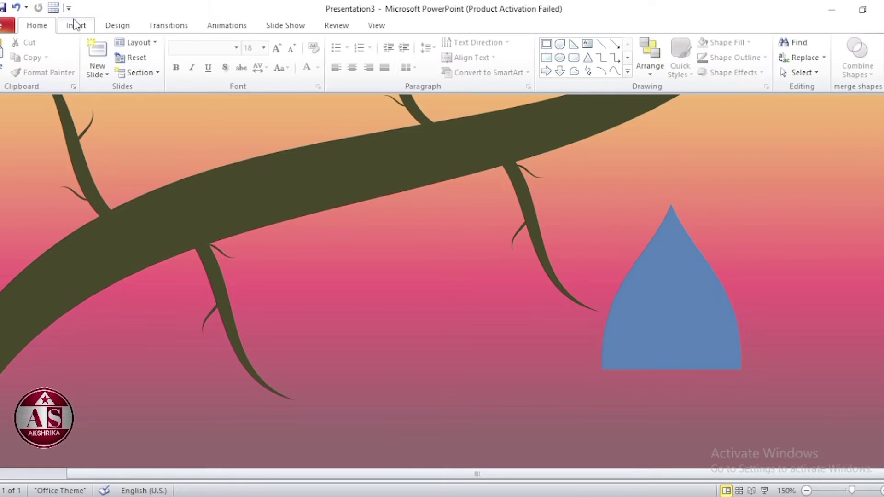
pyautogui.click(75, 25)
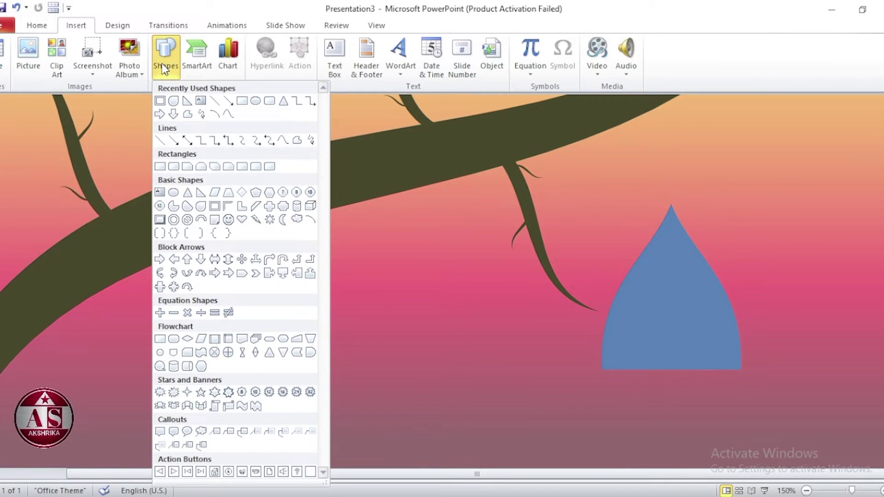
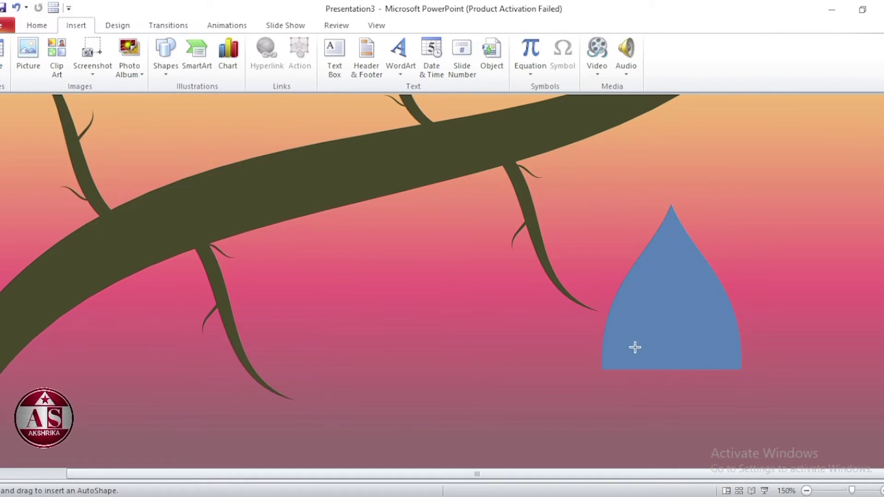
# Draw a circle at the base of the drop and set it to No Outline
pyautogui.moveTo(635, 348); pyautogui.dragTo(745, 457)
pyautogui.moveTo(689, 424); pyautogui.dragTo(670, 416)
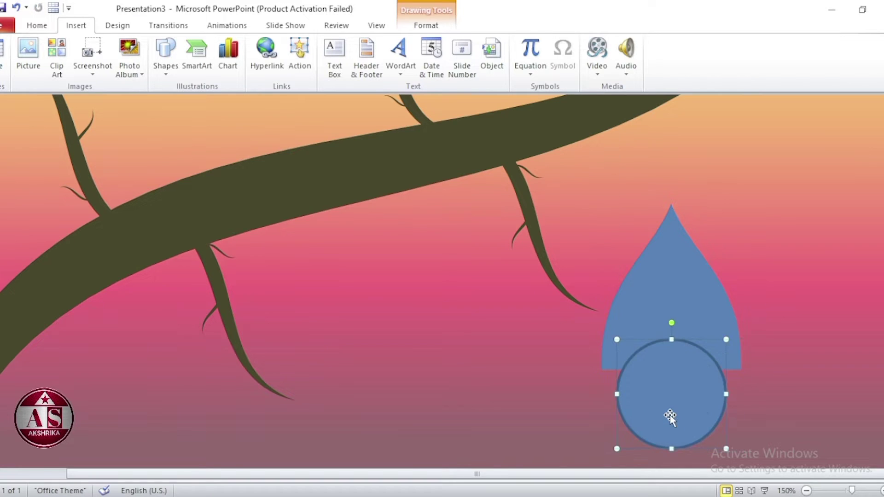
pyautogui.click(436, 28)
pyautogui.click(454, 57)
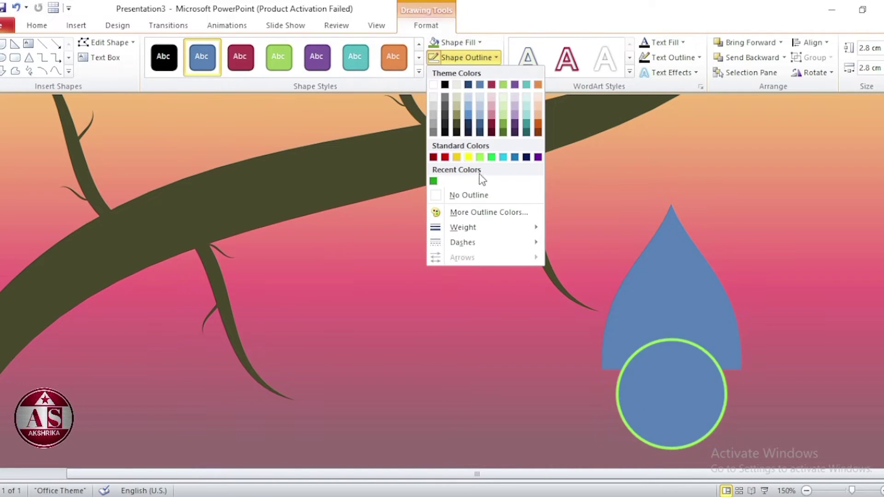
pyautogui.click(474, 195)
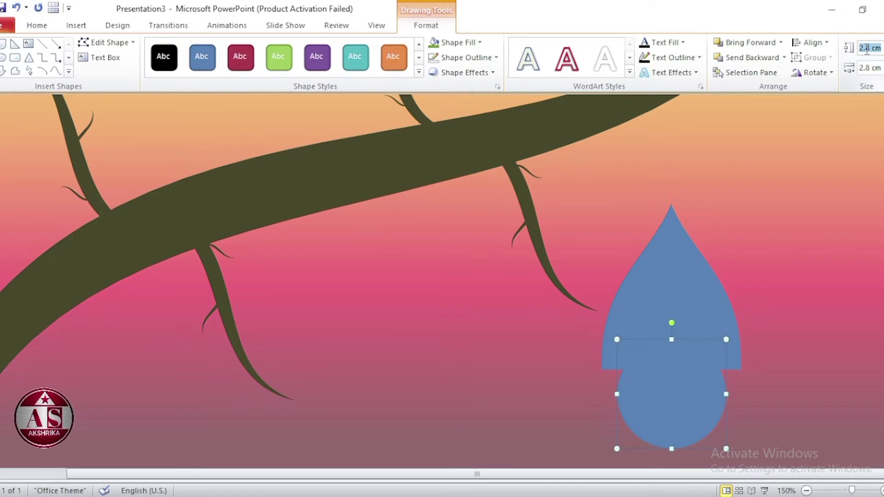
pyautogui.click(870, 47)
pyautogui.write('4.41')
# Size the circle to 4.41 cm high by 3.6 cm wide and drag it into place
pyautogui.press('Return')
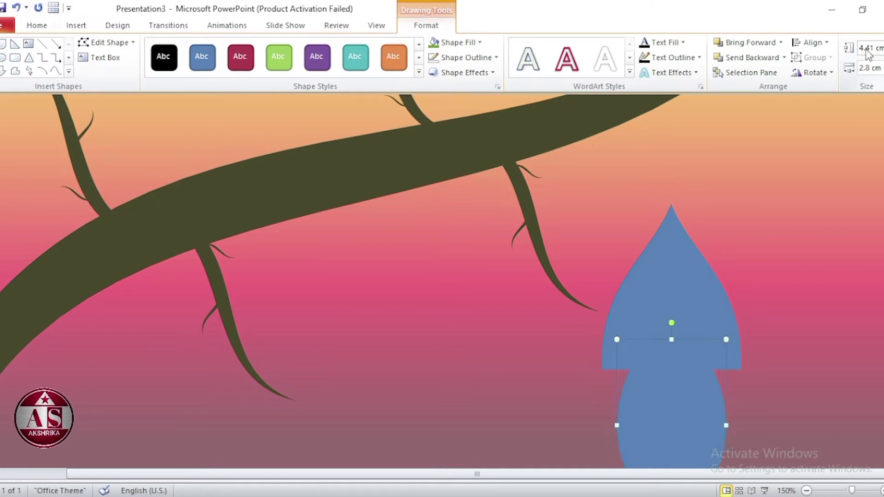
pyautogui.write('3.6')
pyautogui.press('Return')
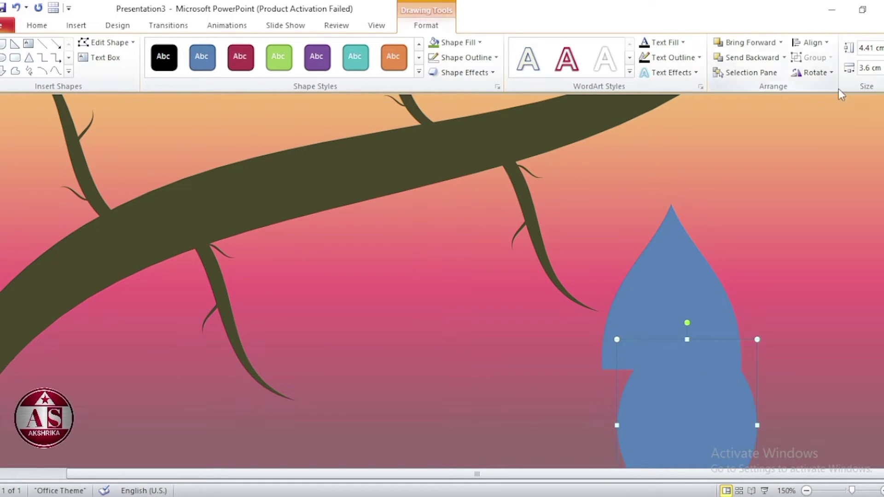
pyautogui.scroll(-1, 673, 438)
pyautogui.moveTo(674, 438); pyautogui.dragTo(660, 394)
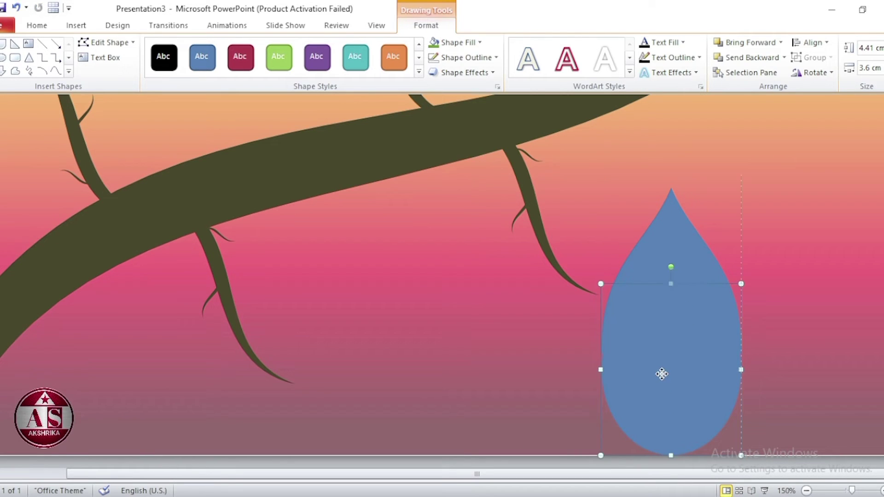
pyautogui.click(766, 322)
pyautogui.scroll(5, 767, 322)
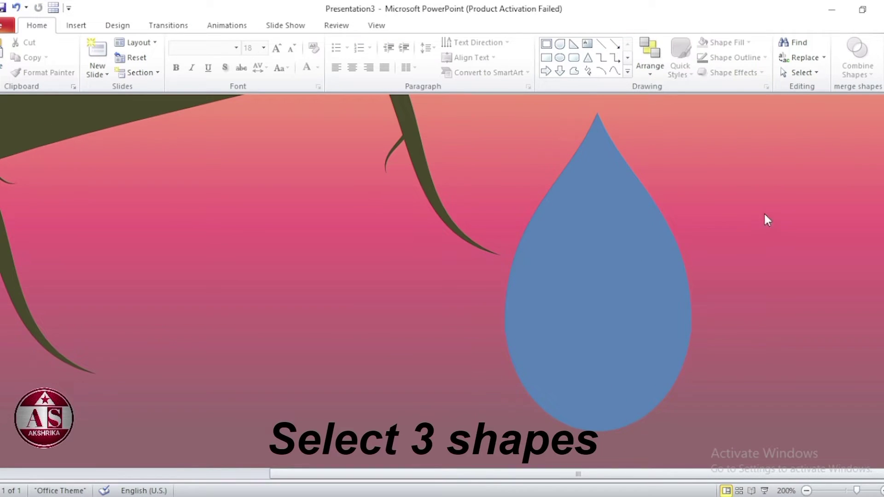
# Group the lower and two upper teardrop pieces into one shape
pyautogui.click(644, 224)
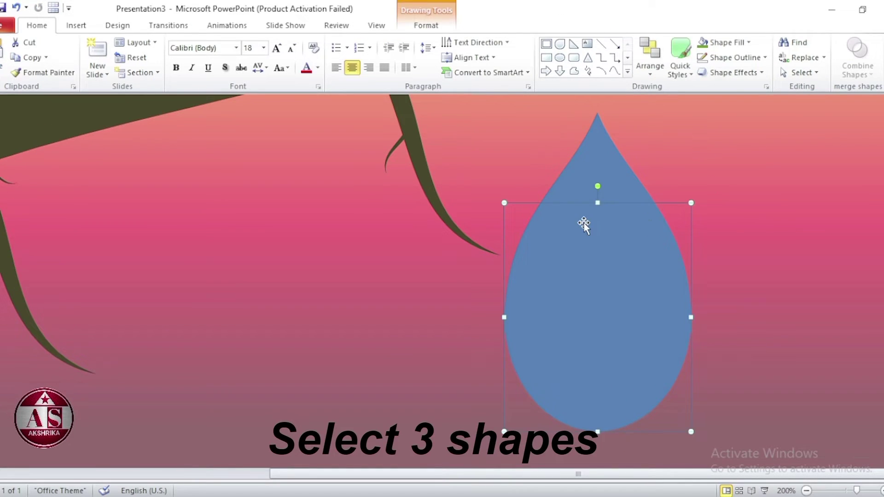
pyautogui.keyDown('shift'); pyautogui.click(573, 167); pyautogui.keyUp('shift')
pyautogui.keyDown('shift'); pyautogui.click(618, 170); pyautogui.keyUp('shift')
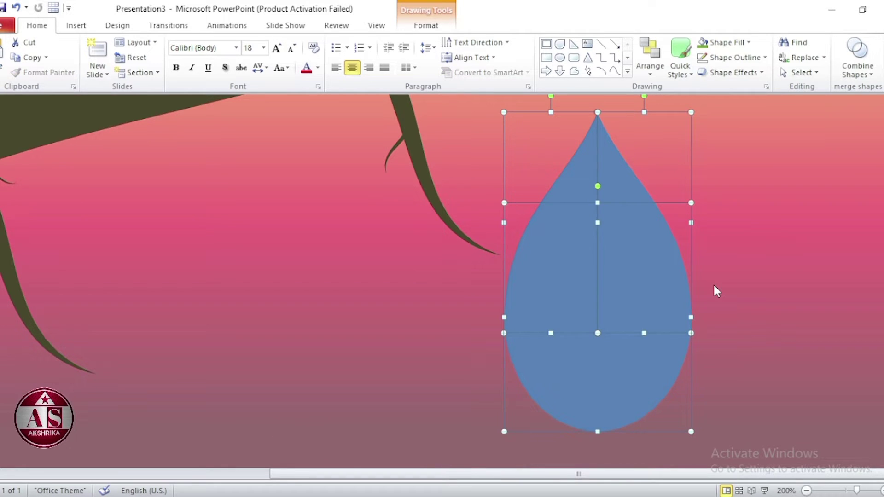
pyautogui.hotkey('ctrl', 'g')
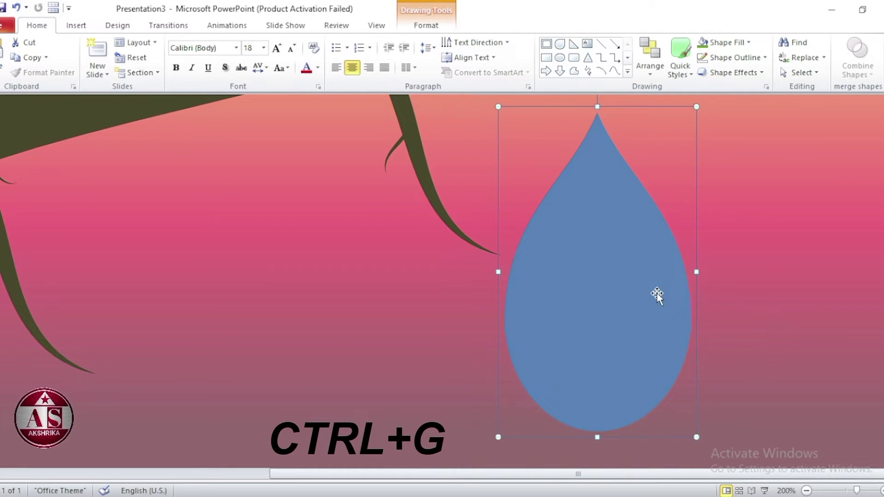
# Give the teardrop a green gradient fill with the light stop moved to 15%
pyautogui.rightClick(657, 295)
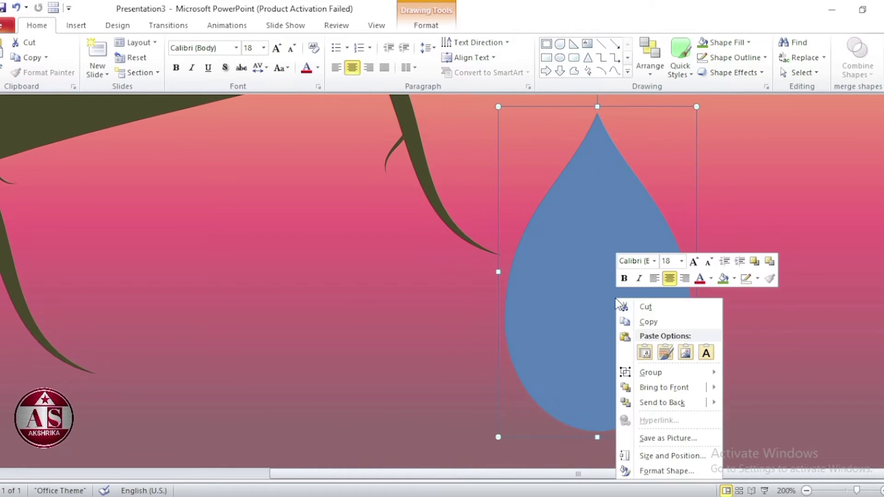
pyautogui.click(670, 474)
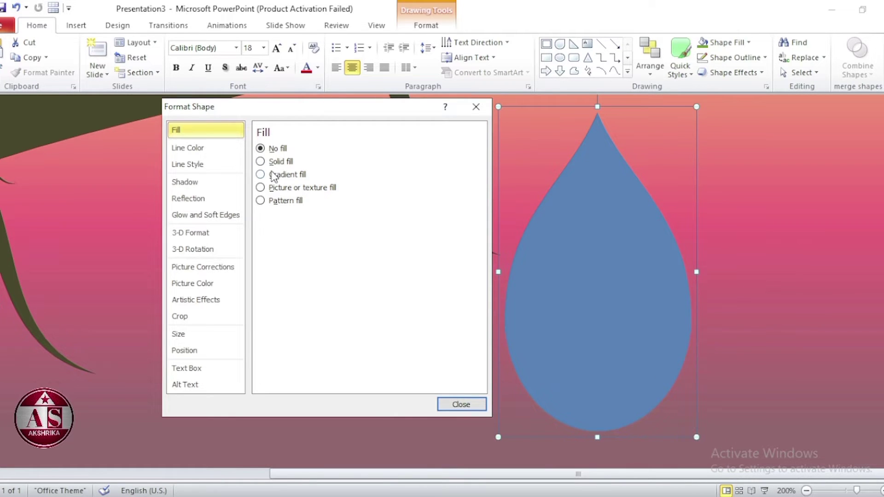
pyautogui.click(261, 174)
pyautogui.moveTo(318, 304); pyautogui.dragTo(304, 305)
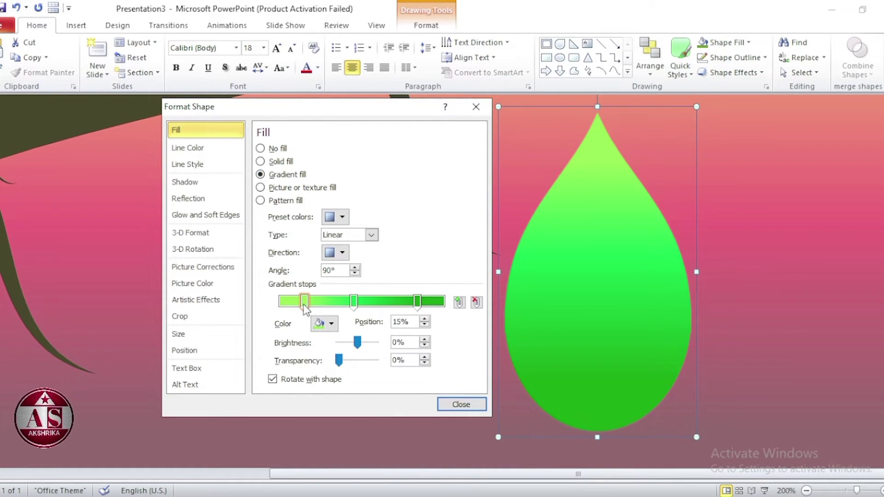
pyautogui.click(470, 405)
pyautogui.scroll(-5, 749, 327)
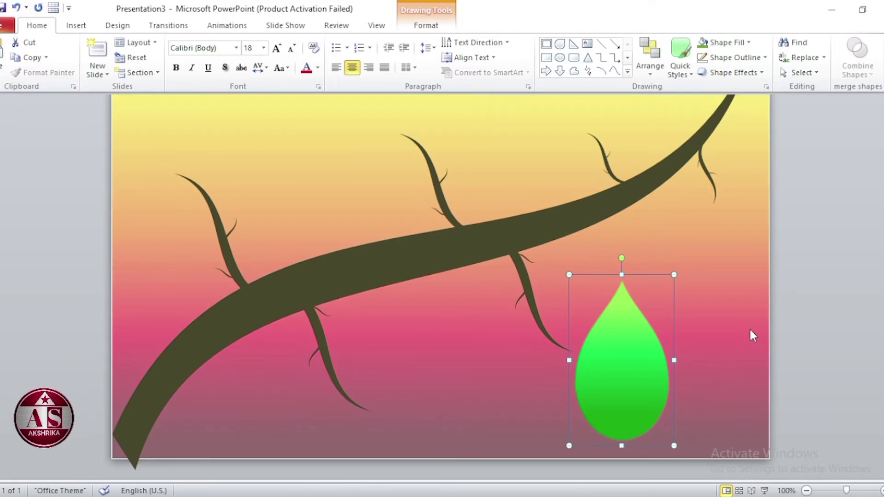
# Duplicate the branch, then shrink and rotate the copy to lie along the drop as a vein
pyautogui.scroll(-1, 750, 331)
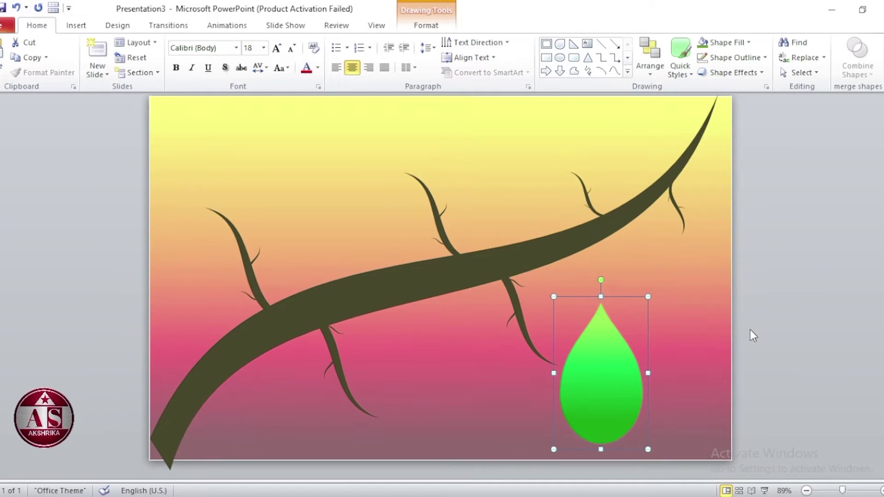
pyautogui.keyDown('shift'); pyautogui.click(350, 305); pyautogui.keyUp('shift')
pyautogui.keyDown('shift'); pyautogui.click(619, 389); pyautogui.keyUp('shift')
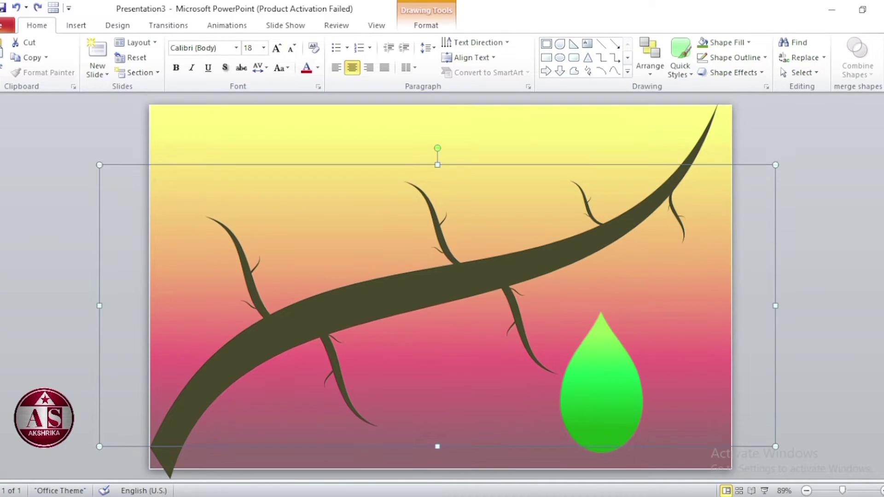
pyautogui.hotkey('ctrl', 'd')
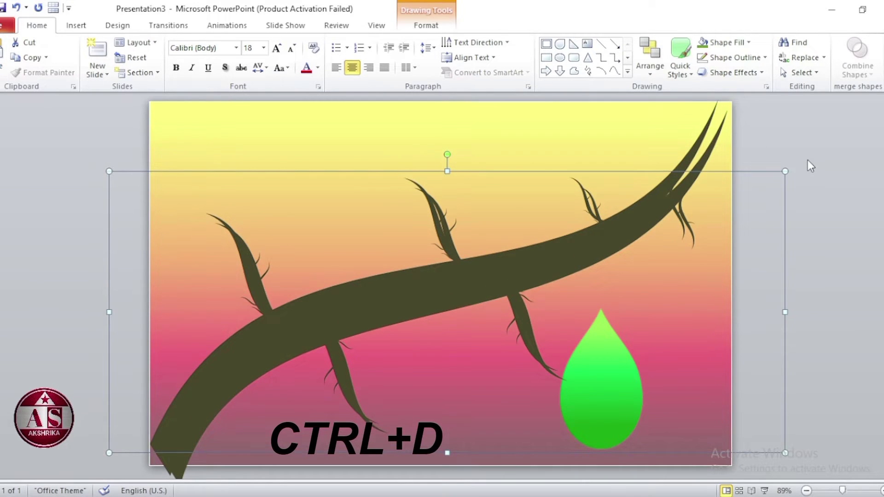
pyautogui.moveTo(694, 260)
pyautogui.mouseDown()
pyautogui.moveTo(228, 432)
pyautogui.moveTo(143, 426)
pyautogui.moveTo(534, 408)
pyautogui.mouseUp()
pyautogui.keyDown('ctrl'); pyautogui.scroll(10, 742, 415); pyautogui.keyUp('ctrl')
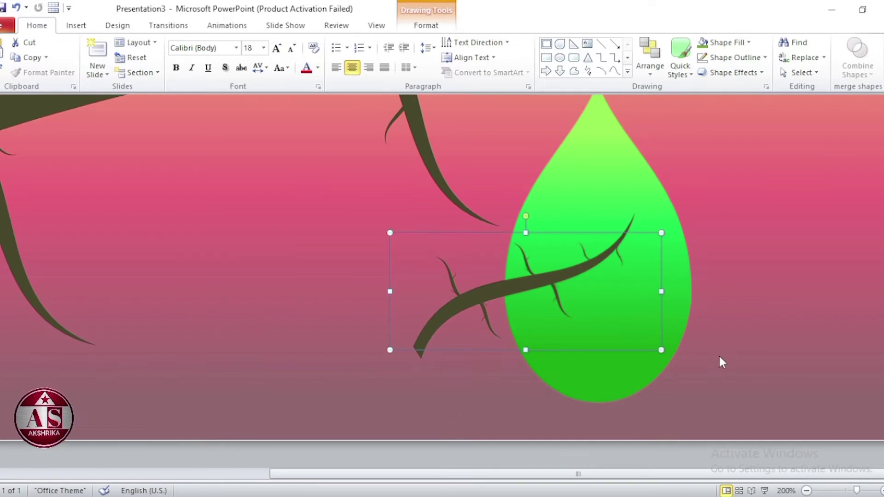
pyautogui.moveTo(525, 217); pyautogui.dragTo(399, 203)
pyautogui.moveTo(524, 288); pyautogui.dragTo(589, 290)
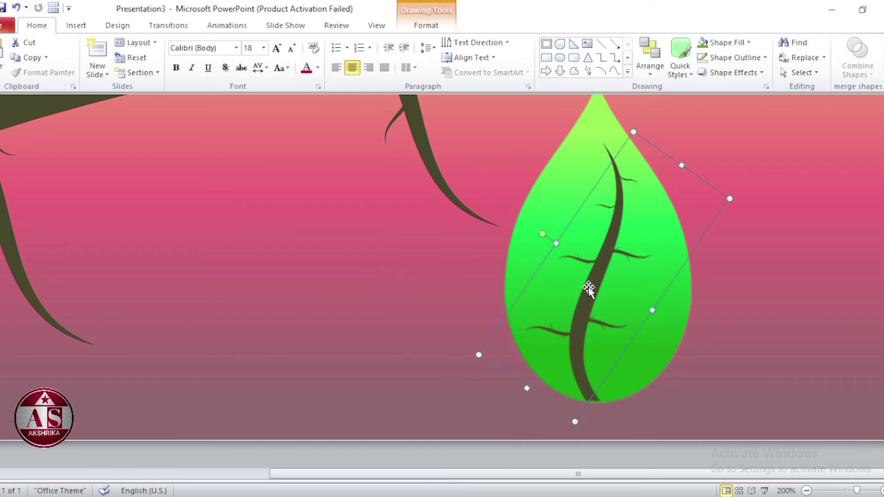
# Stretch the vein's left, right, upper and lower-right side twigs outward
pyautogui.click(565, 259)
pyautogui.scroll(5, 559, 261)
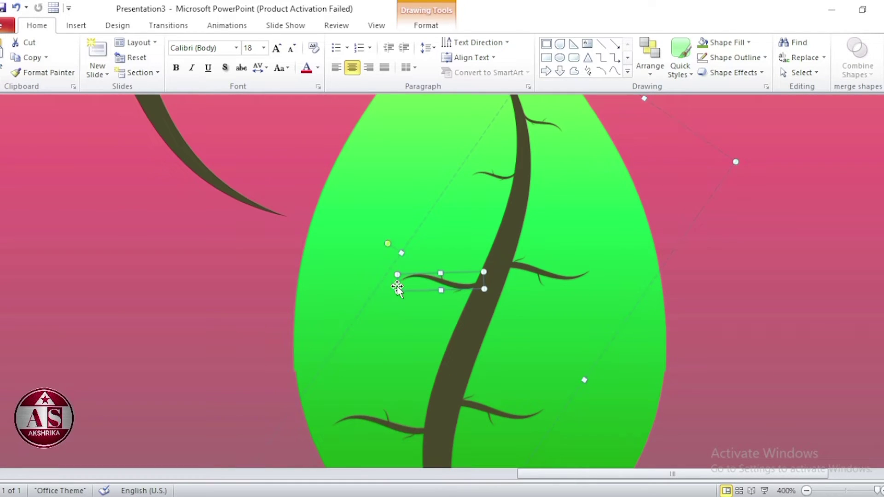
pyautogui.moveTo(400, 275); pyautogui.dragTo(336, 272)
pyautogui.click(562, 276)
pyautogui.moveTo(590, 272); pyautogui.dragTo(619, 275)
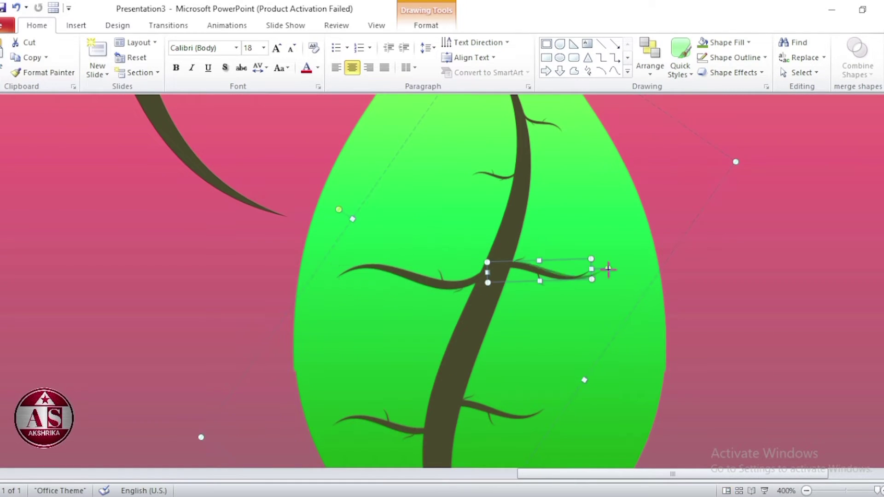
pyautogui.click(497, 177)
pyautogui.moveTo(470, 171); pyautogui.dragTo(419, 171)
pyautogui.scroll(-2, 596, 292)
pyautogui.click(521, 377)
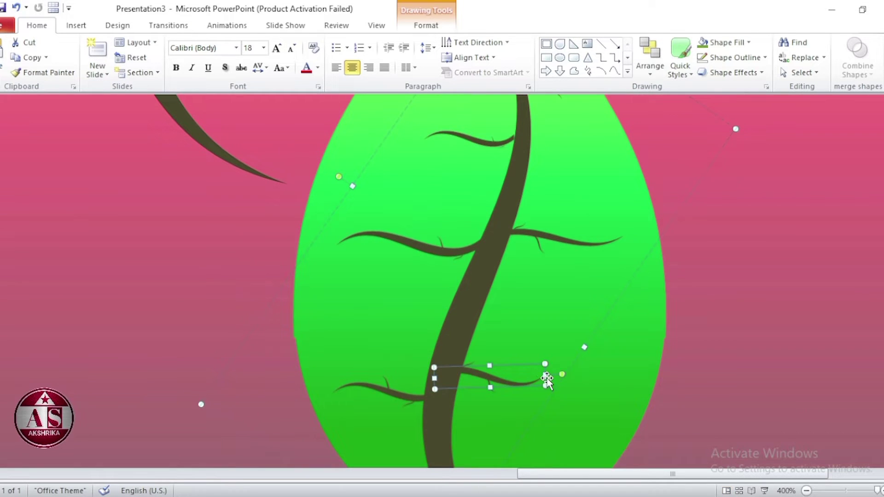
pyautogui.moveTo(545, 375); pyautogui.dragTo(583, 374)
pyautogui.scroll(1, 352, 402)
pyautogui.scroll(-3, 707, 273)
pyautogui.click(706, 272)
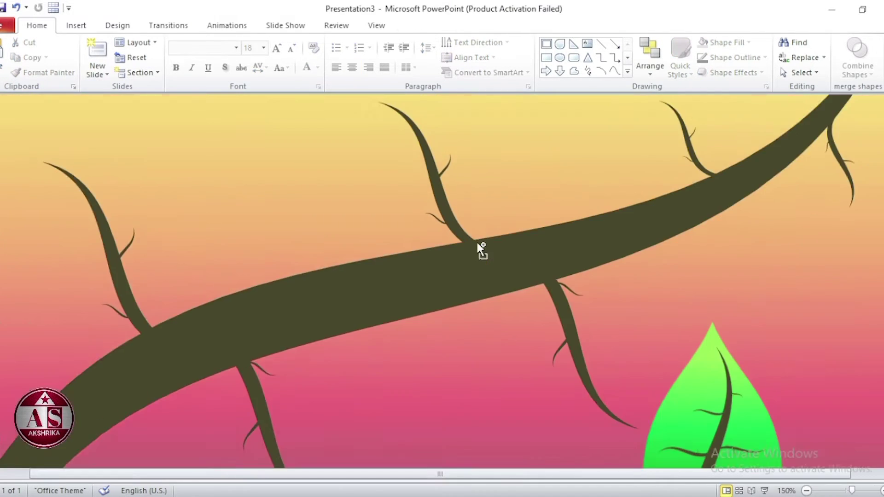
pyautogui.scroll(-4, 568, 381)
# Fill the vein with light olive green and group it with the green leaf
pyautogui.click(577, 387)
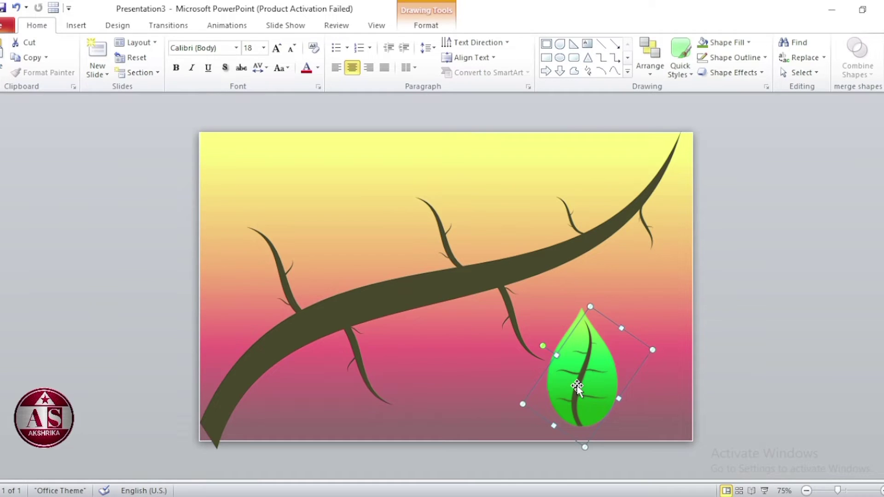
pyautogui.click(423, 25)
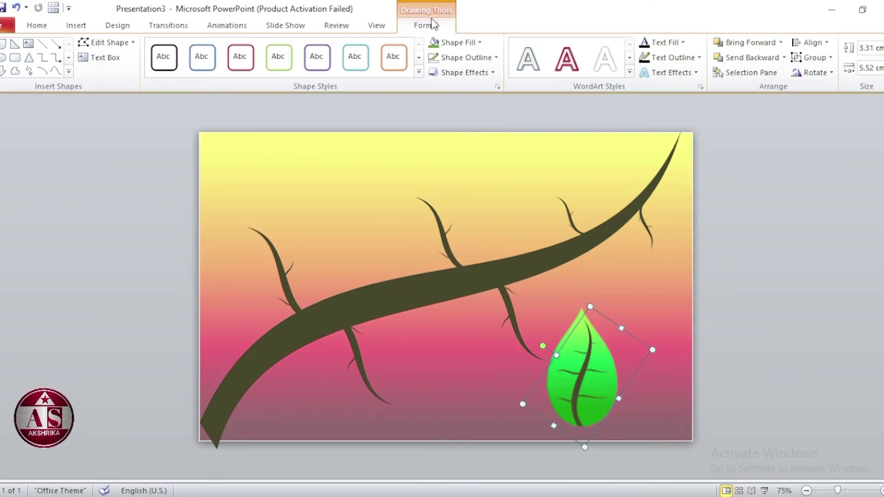
pyautogui.click(458, 42)
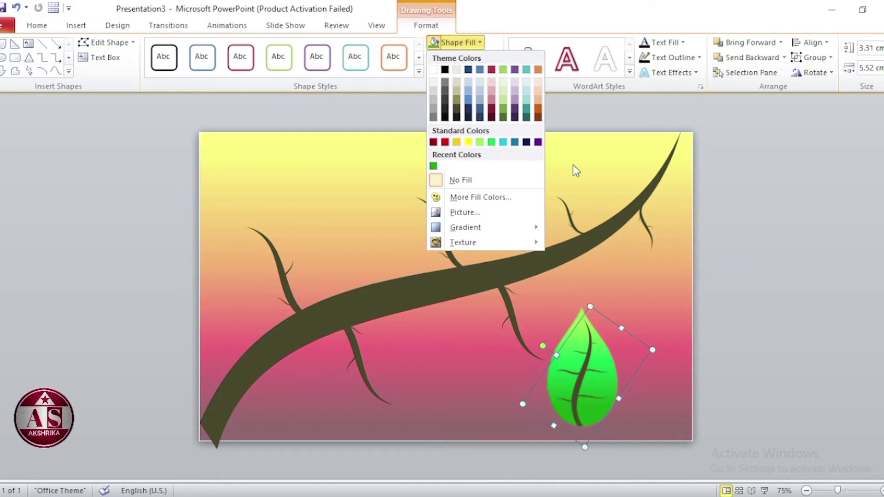
pyautogui.click(501, 106)
pyautogui.click(604, 378)
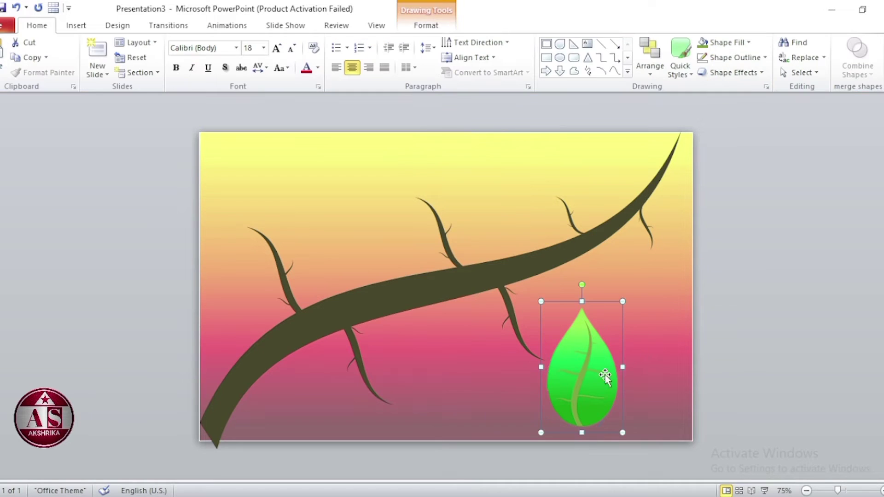
pyautogui.keyDown('ctrl'); pyautogui.click(571, 405); pyautogui.keyUp('ctrl')
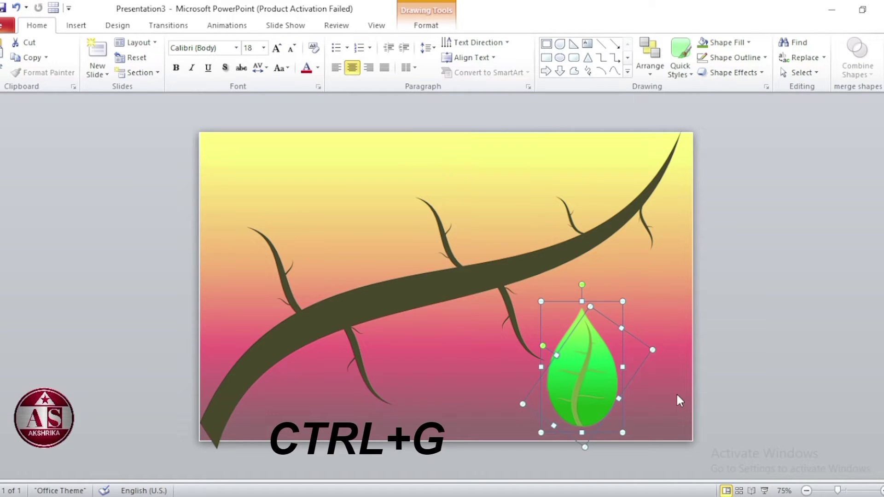
pyautogui.hotkey('ctrl', 'g')
# Shrink the leaf and place it tilted on the upper-left twig
pyautogui.moveTo(541, 302); pyautogui.dragTo(570, 348)
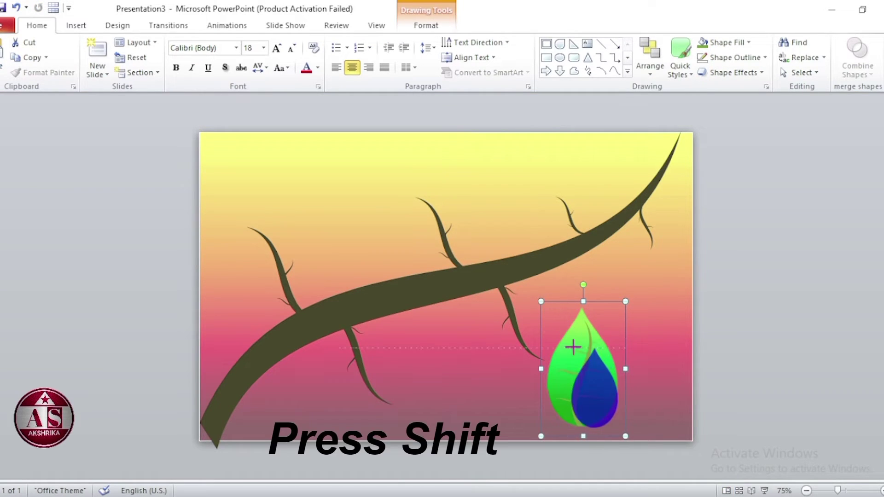
pyautogui.moveTo(611, 415); pyautogui.dragTo(330, 251)
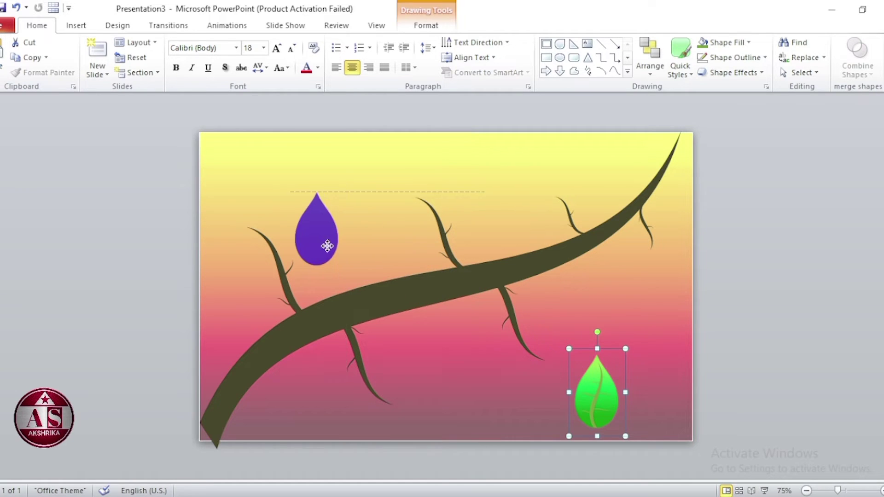
pyautogui.moveTo(317, 169); pyautogui.dragTo(348, 189)
pyautogui.keyDown('ctrl'); pyautogui.scroll(5, 335, 250); pyautogui.keyUp('ctrl')
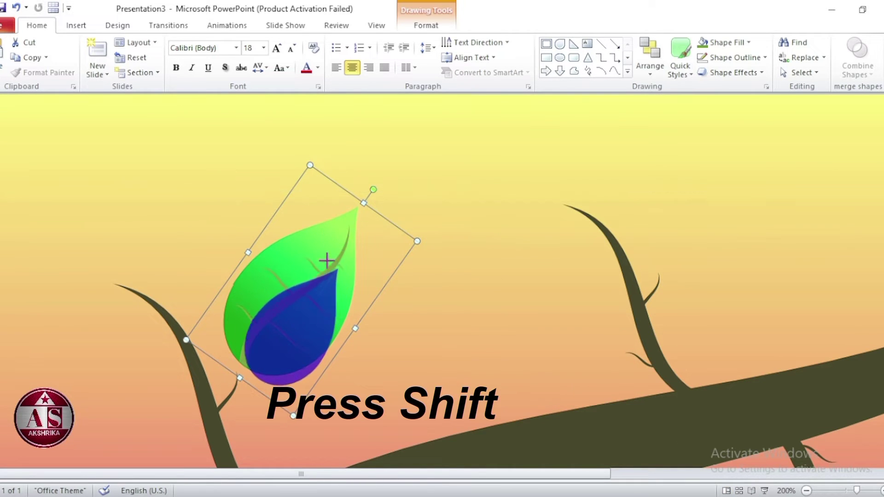
pyautogui.moveTo(313, 163); pyautogui.dragTo(326, 257)
pyautogui.moveTo(292, 364); pyautogui.dragTo(265, 375)
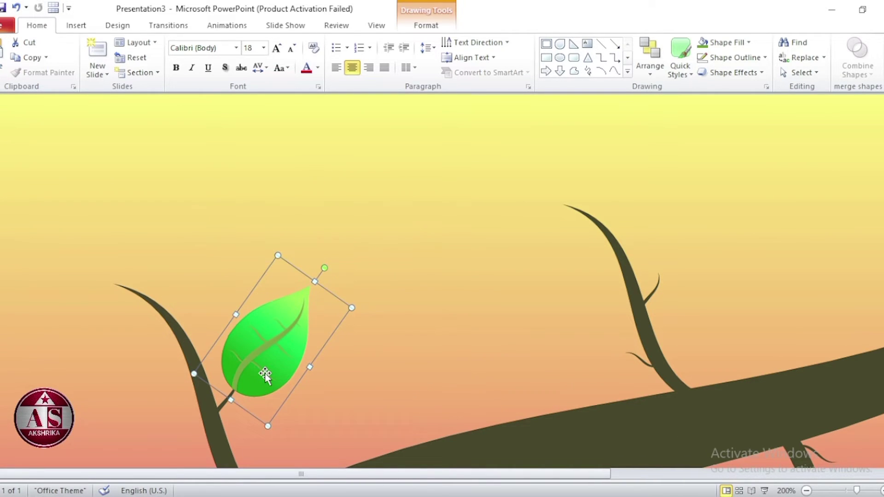
# Add two leaf copies: one sideways lower on the twig, one sideways left of the stem
pyautogui.hotkey('ctrl', 'd')
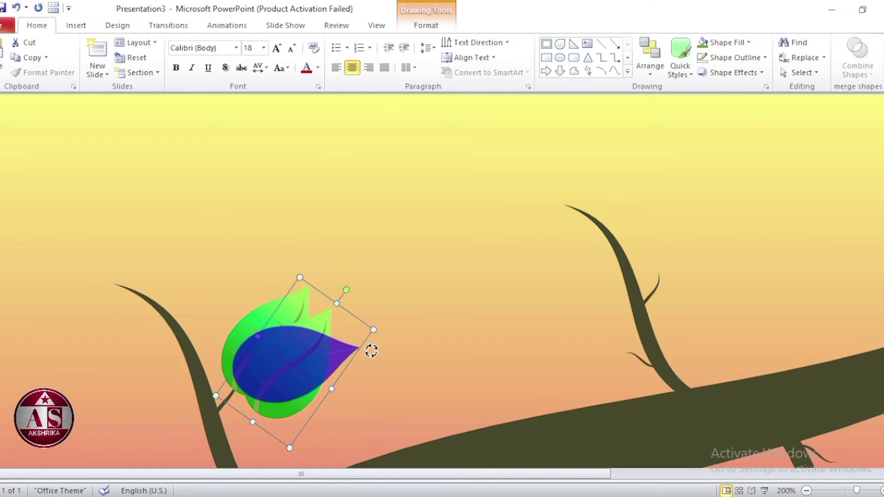
pyautogui.moveTo(349, 291); pyautogui.dragTo(372, 348)
pyautogui.moveTo(271, 357)
pyautogui.mouseDown()
pyautogui.moveTo(271, 381)
pyautogui.moveTo(336, 410)
pyautogui.mouseUp()
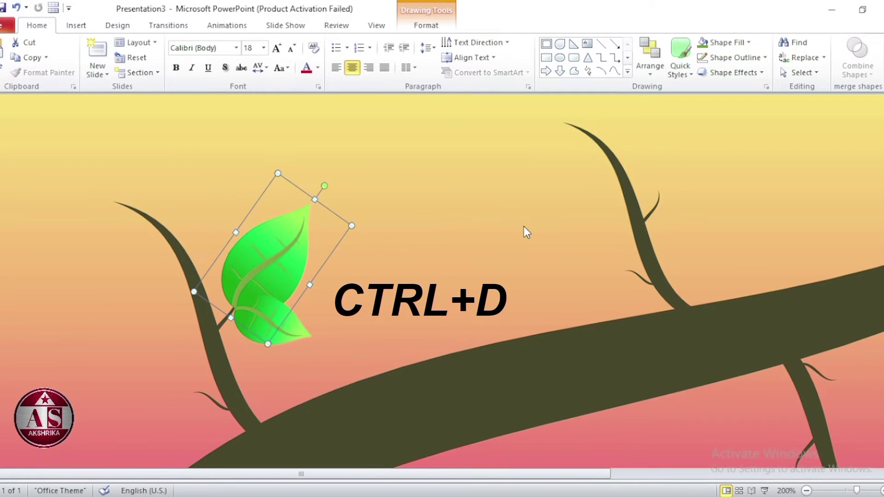
pyautogui.hotkey('ctrl', 'd')
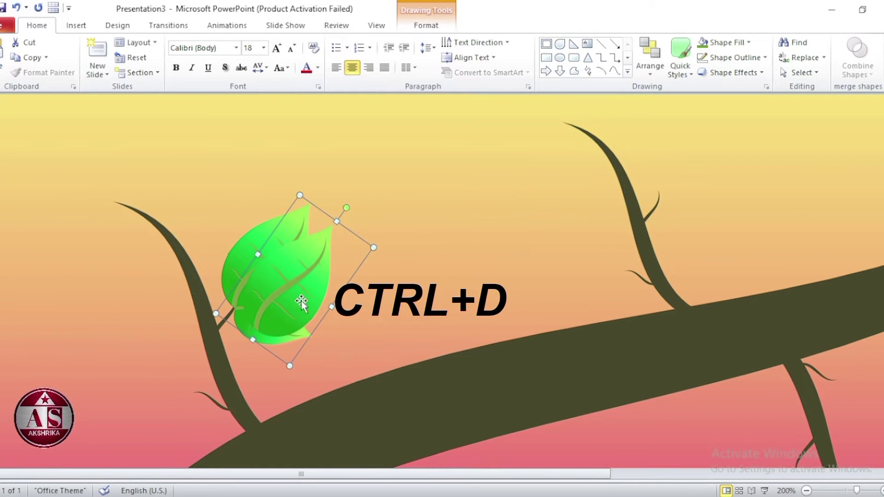
pyautogui.moveTo(298, 247); pyautogui.dragTo(150, 310)
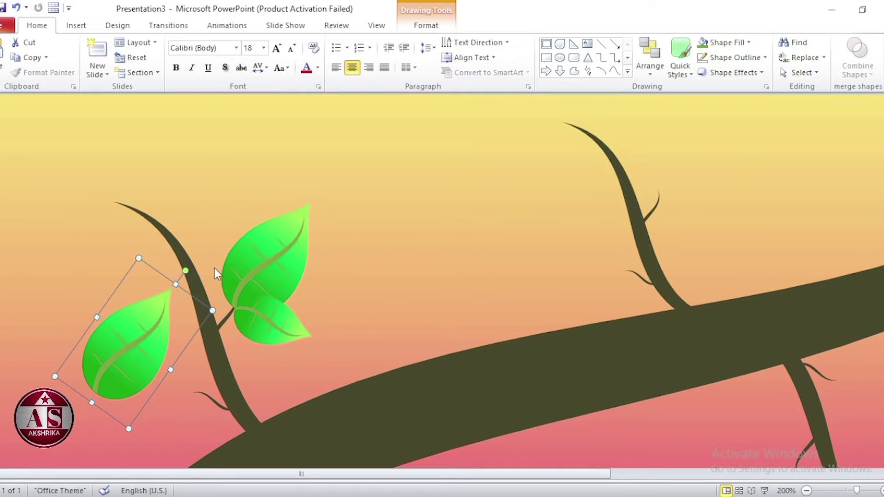
pyautogui.moveTo(194, 272)
pyautogui.mouseDown()
pyautogui.moveTo(95, 247)
pyautogui.moveTo(1, 258)
pyautogui.mouseUp()
pyautogui.click(270, 276)
# Group the two-leaf pair and place shrunken copies on the two upper twigs
pyautogui.scroll(-5, 271, 277)
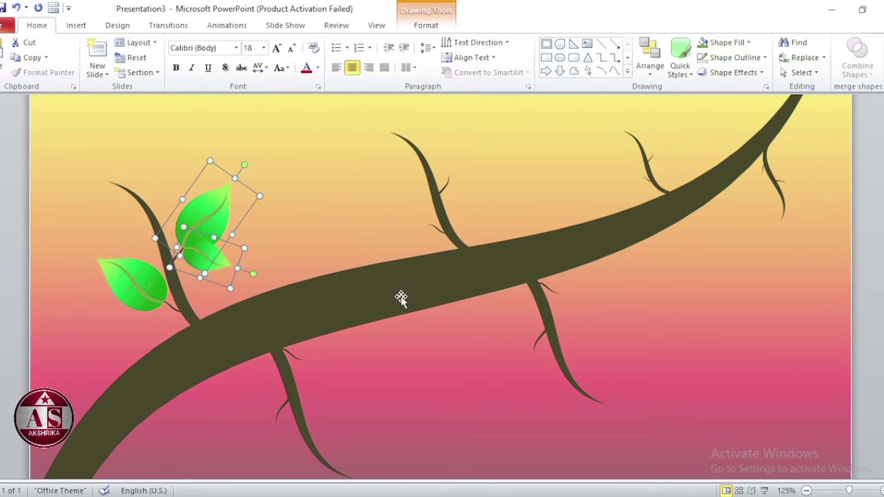
pyautogui.hotkey('ctrl', 'g')
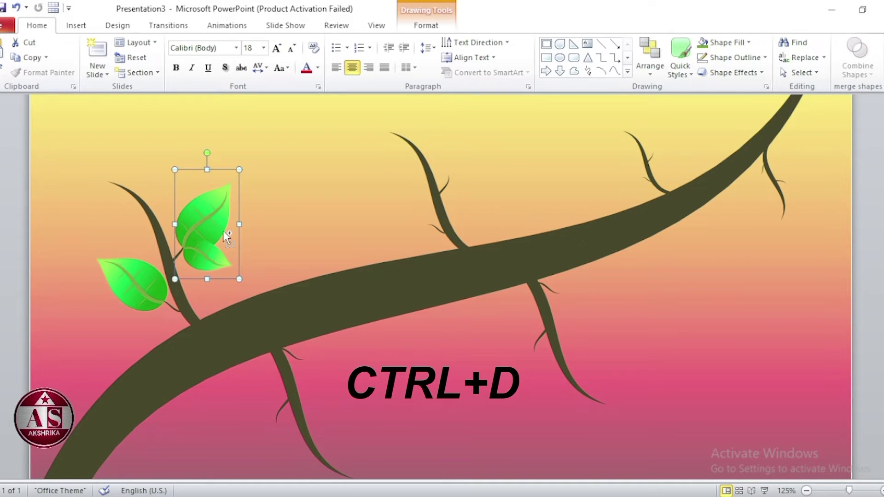
pyautogui.hotkey('ctrl', 'd')
pyautogui.moveTo(227, 244)
pyautogui.mouseDown()
pyautogui.moveTo(481, 164)
pyautogui.moveTo(474, 134)
pyautogui.mouseUp()
pyautogui.scroll(5, 512, 230)
pyautogui.moveTo(394, 192); pyautogui.dragTo(401, 235)
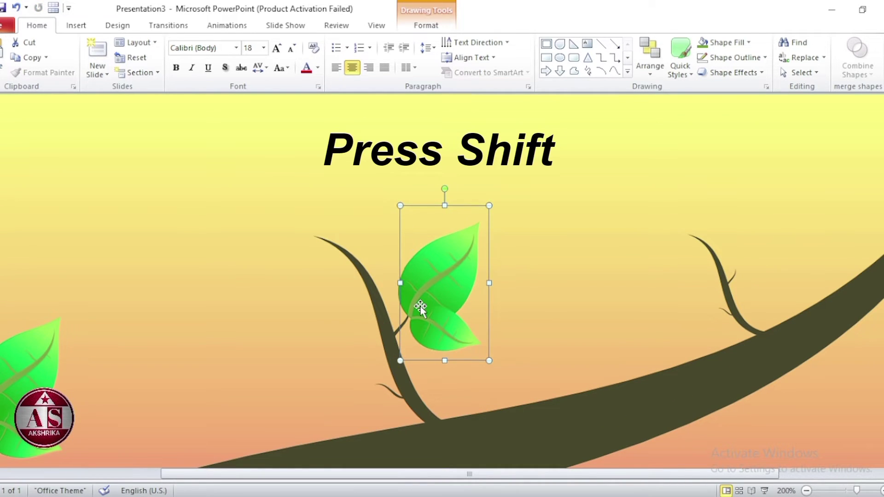
pyautogui.hotkey('ctrl', 'd')
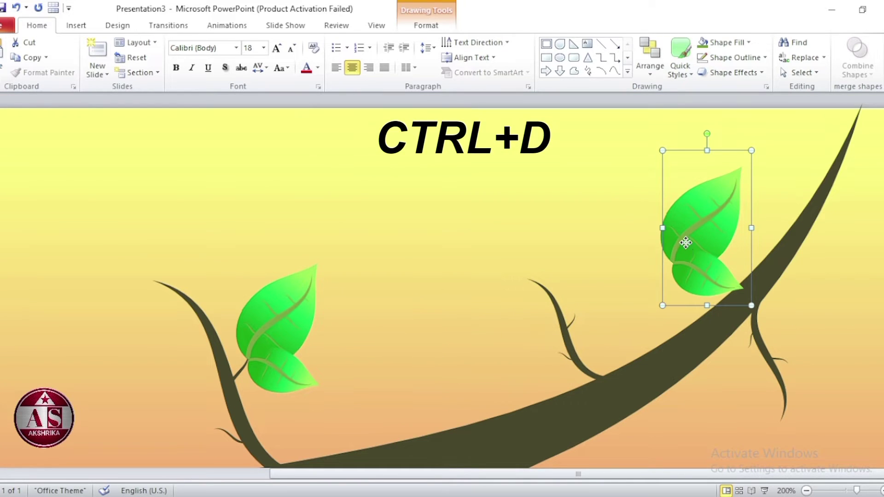
pyautogui.moveTo(703, 253); pyautogui.dragTo(590, 300)
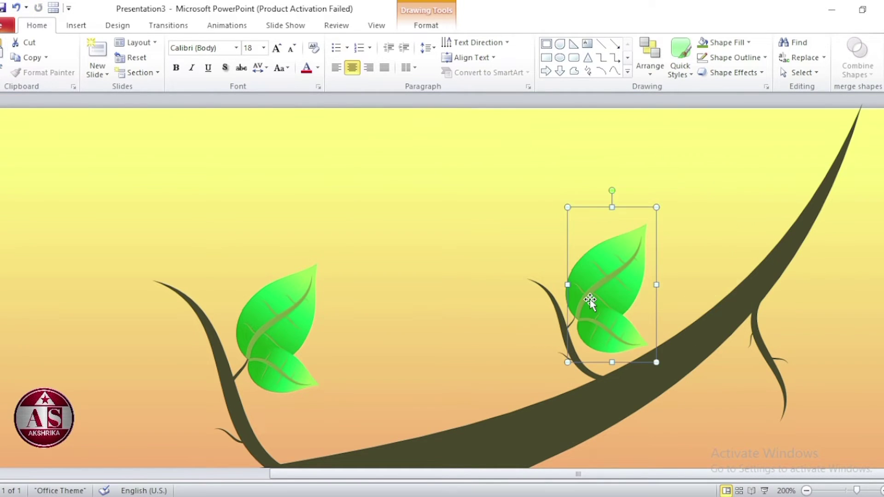
pyautogui.moveTo(568, 208); pyautogui.dragTo(585, 318)
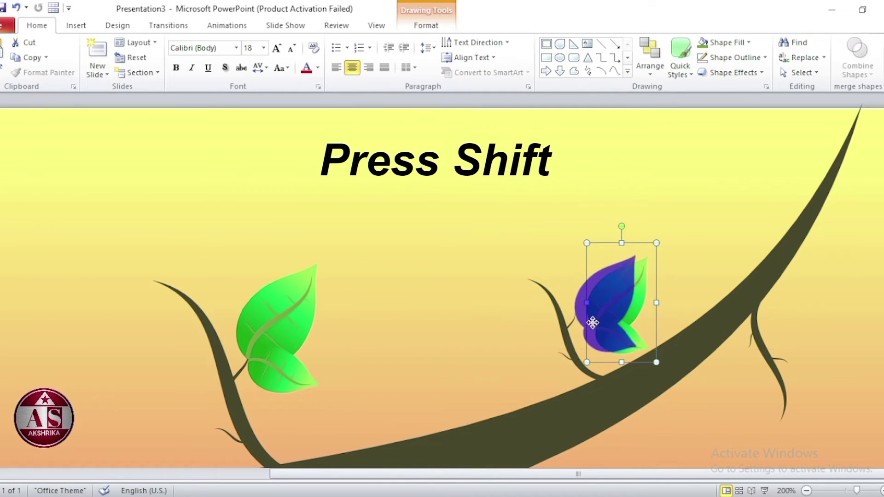
# Put a smaller copy on the far-right twig, rotated and flipped horizontally and vertically
pyautogui.hotkey('ctrl', 'd')
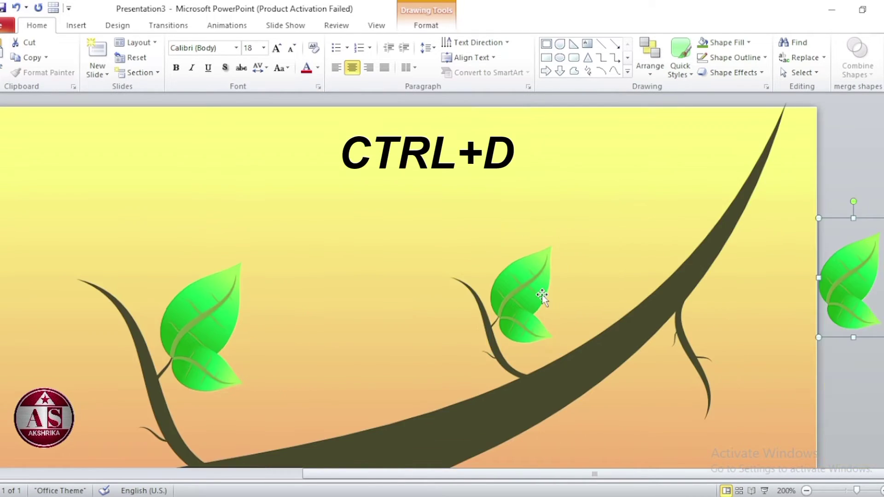
pyautogui.moveTo(868, 317); pyautogui.dragTo(760, 427)
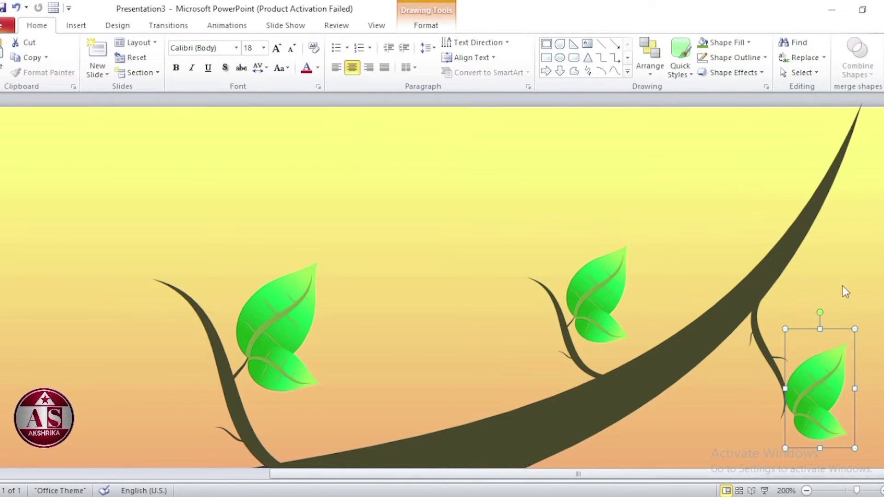
pyautogui.moveTo(818, 313); pyautogui.dragTo(869, 448)
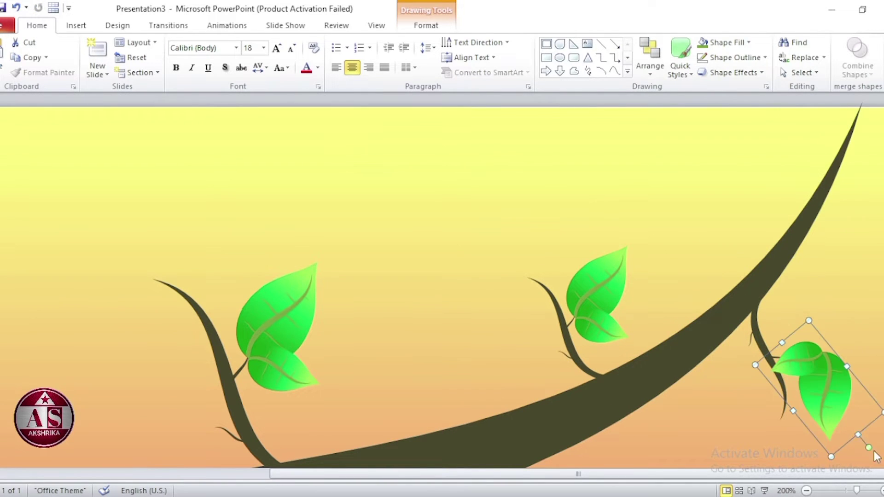
pyautogui.scroll(-8, 822, 81)
pyautogui.click(816, 72)
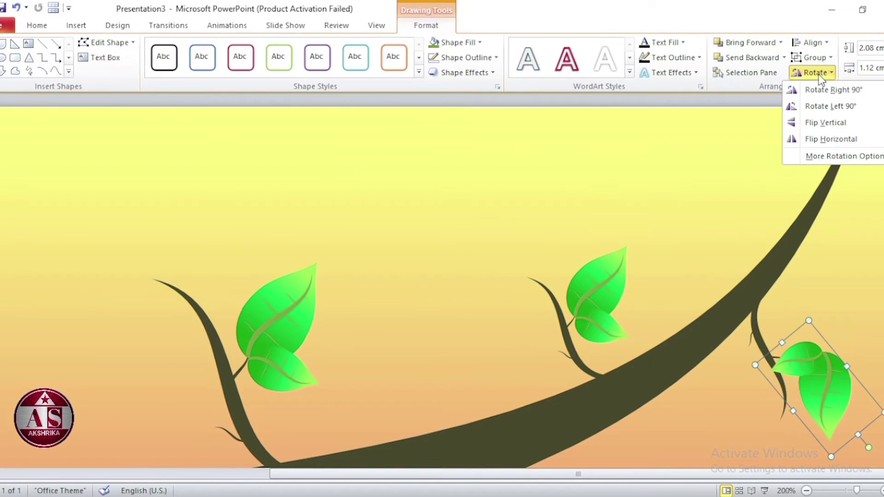
pyautogui.click(843, 141)
pyautogui.moveTo(770, 450); pyautogui.dragTo(830, 458)
pyautogui.scroll(-1, 810, 415)
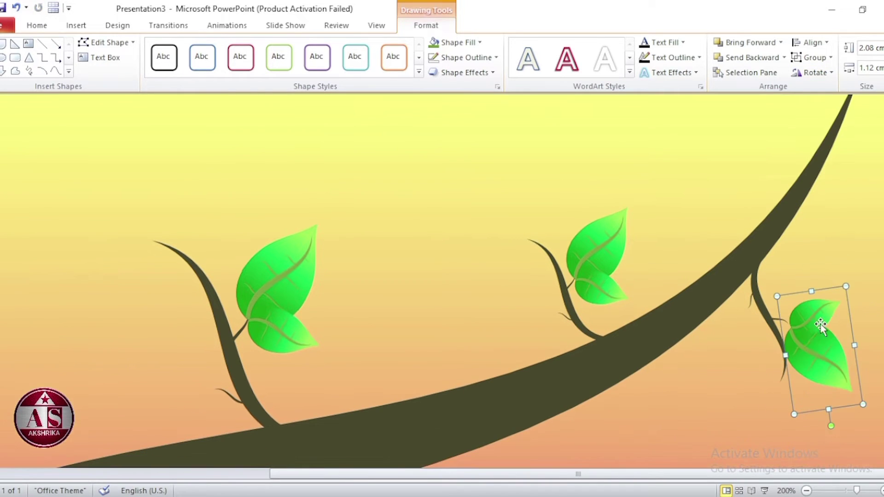
pyautogui.moveTo(793, 406)
pyautogui.mouseDown()
pyautogui.moveTo(821, 348)
pyautogui.moveTo(813, 354)
pyautogui.mouseUp()
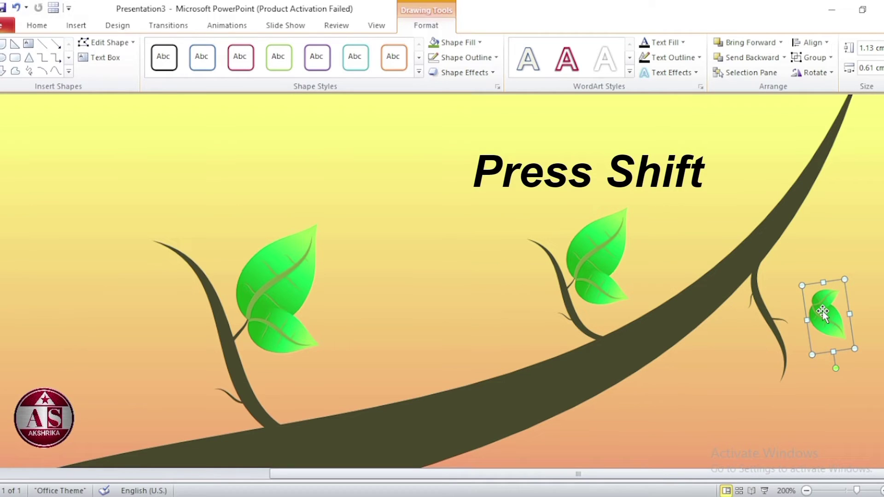
pyautogui.moveTo(824, 313)
pyautogui.mouseDown()
pyautogui.moveTo(796, 324)
pyautogui.moveTo(800, 347)
pyautogui.mouseUp()
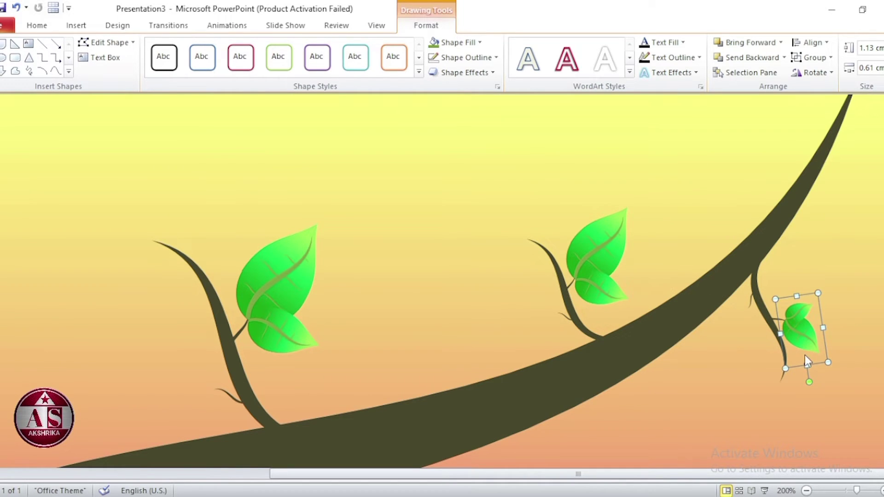
pyautogui.click(815, 73)
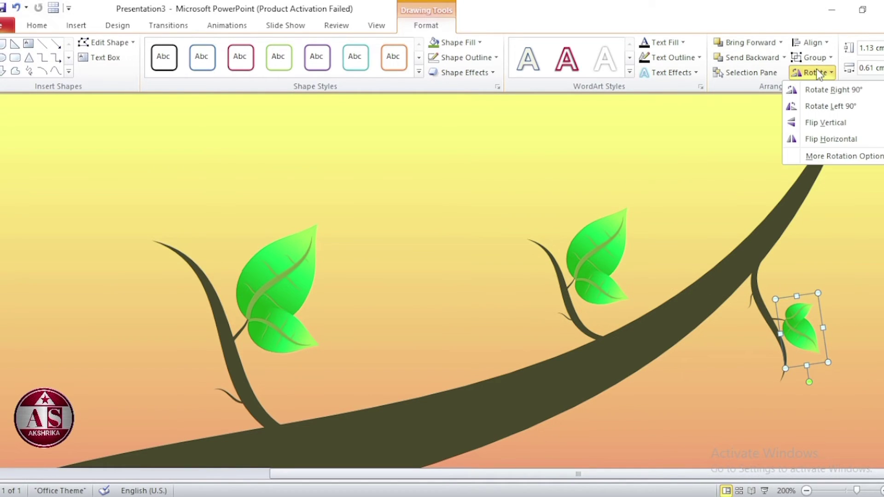
pyautogui.click(824, 123)
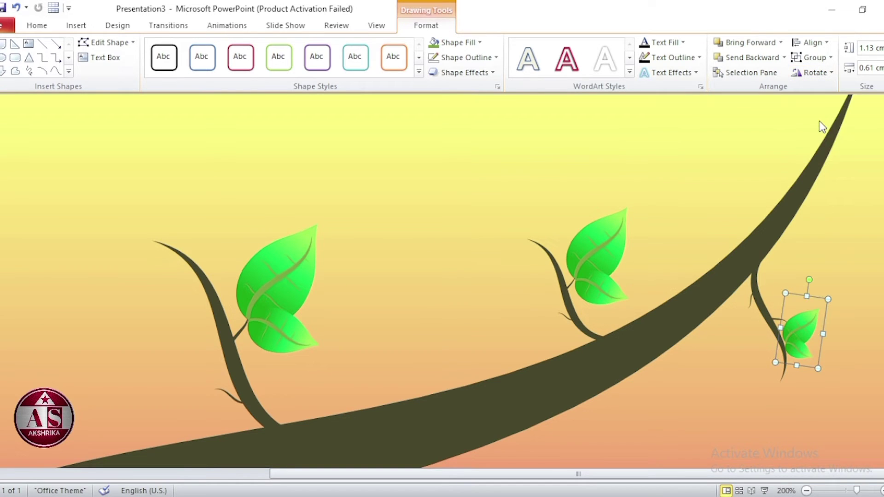
pyautogui.moveTo(805, 343); pyautogui.dragTo(805, 323)
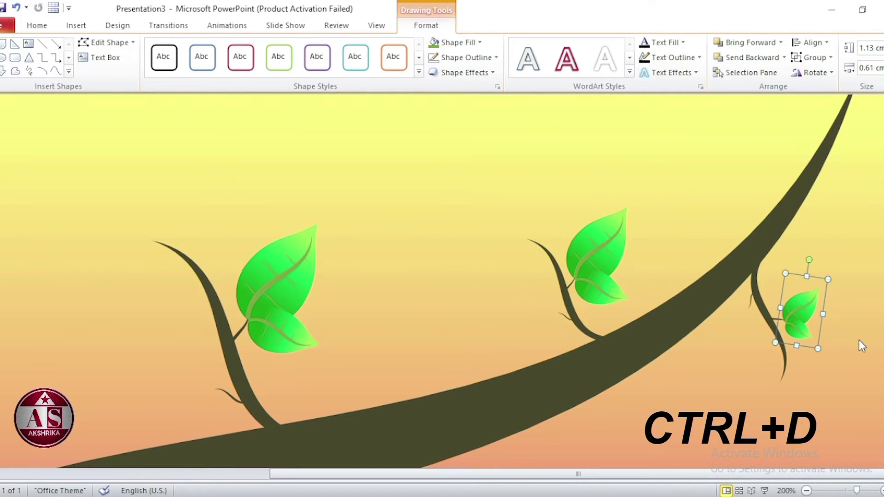
# Place an enlarged, horizontally and vertically flipped pair on the lower twig, and a copy on the lower-left twig
pyautogui.hotkey('ctrl', 'd')
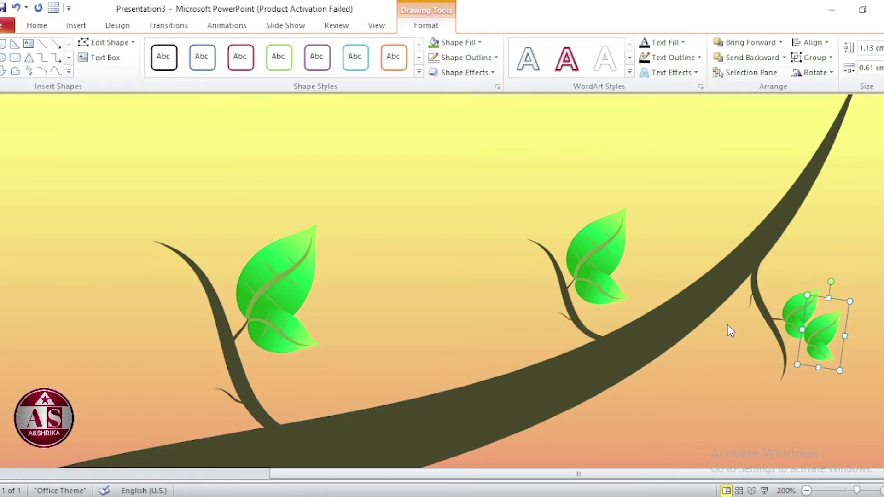
pyautogui.scroll(-5, 728, 325)
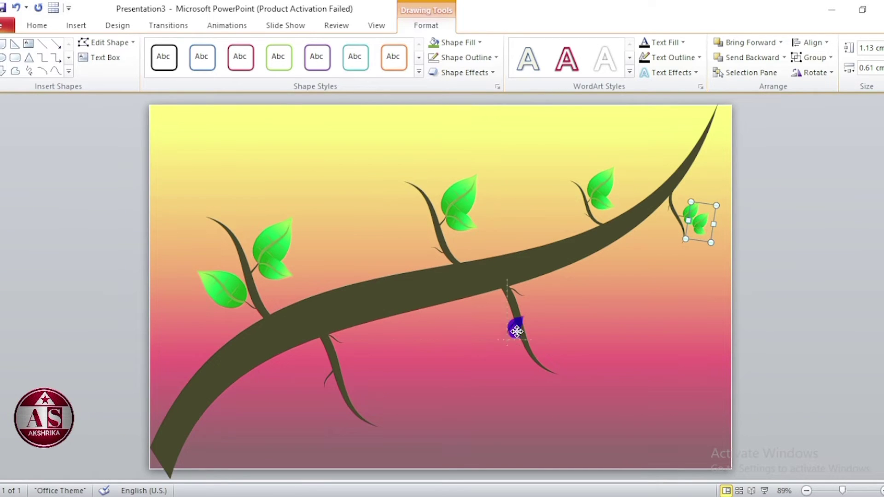
pyautogui.moveTo(703, 226); pyautogui.dragTo(509, 353)
pyautogui.keyDown('ctrl'); pyautogui.scroll(5, 521, 314); pyautogui.keyUp('ctrl')
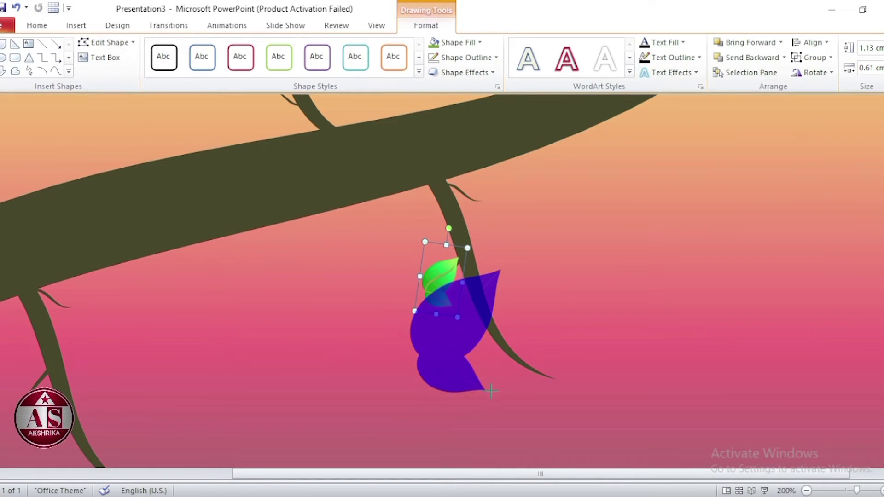
pyautogui.moveTo(462, 337); pyautogui.dragTo(490, 384)
pyautogui.click(813, 73)
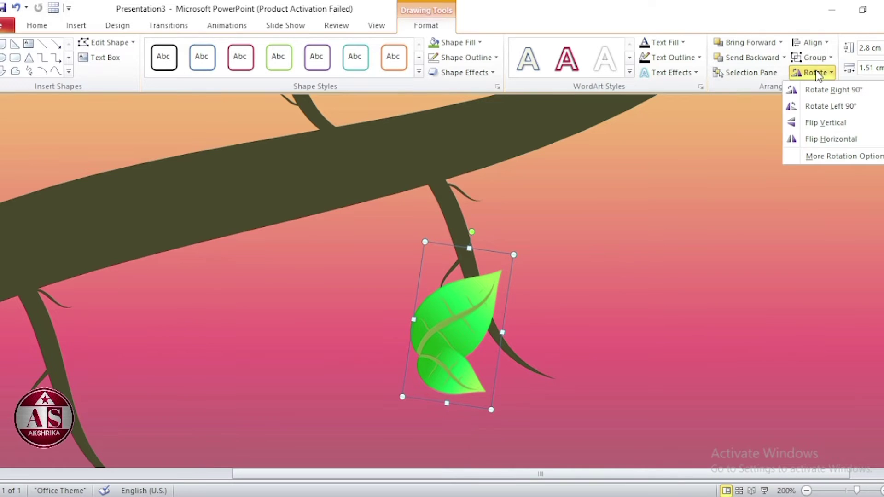
pyautogui.click(846, 142)
pyautogui.click(827, 74)
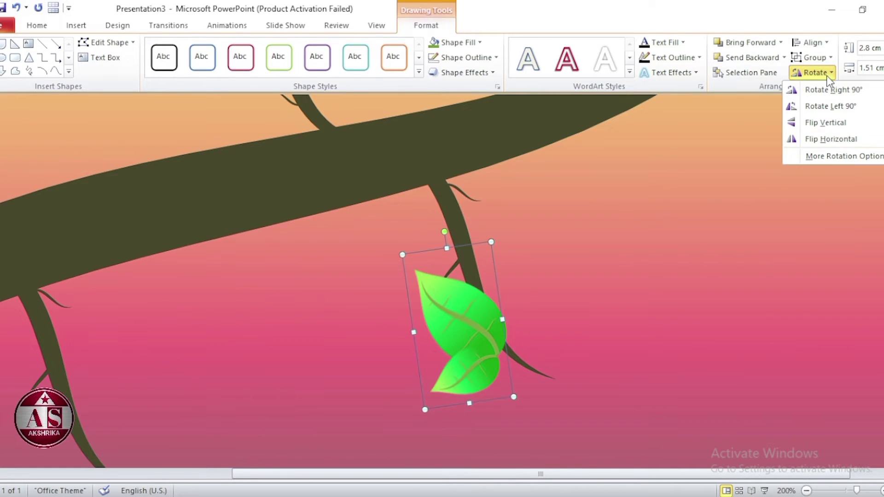
pyautogui.click(825, 122)
pyautogui.scroll(-2, 436, 278)
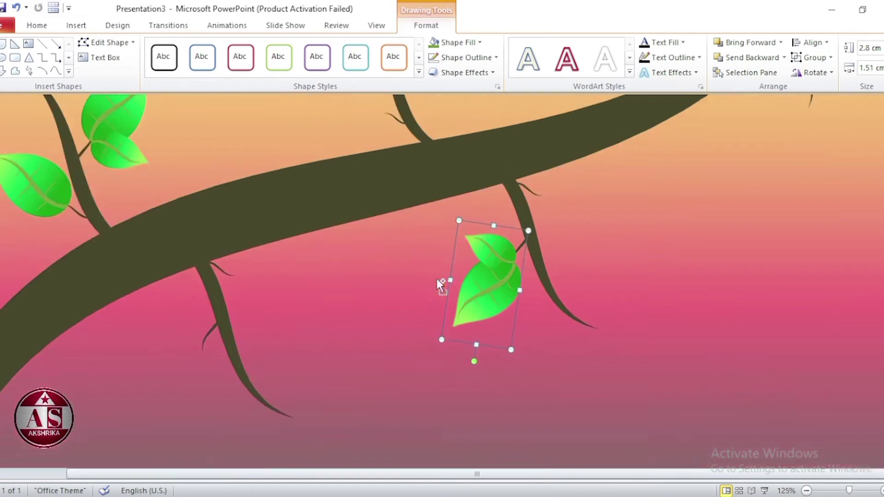
pyautogui.hotkey('ctrl', 'd')
pyautogui.moveTo(261, 414); pyautogui.dragTo(294, 350)
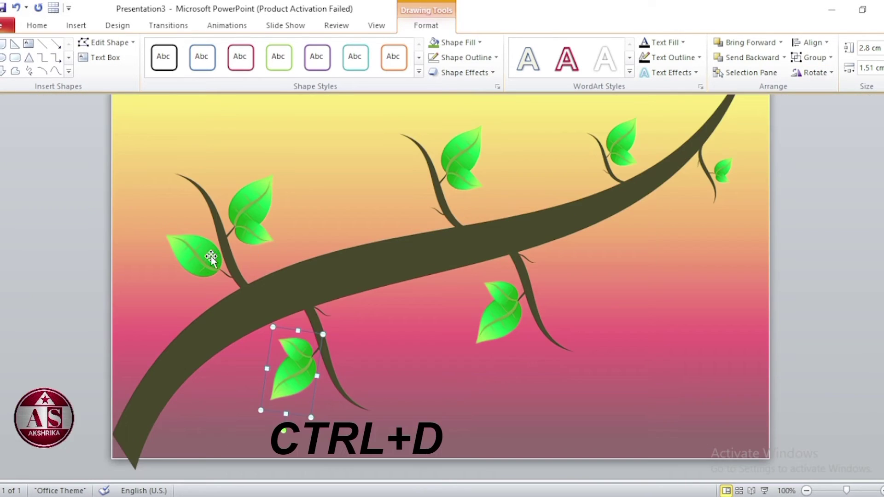
# Duplicate the sideways leaf, shrink it and place it against the right-end stem
pyautogui.click(193, 265)
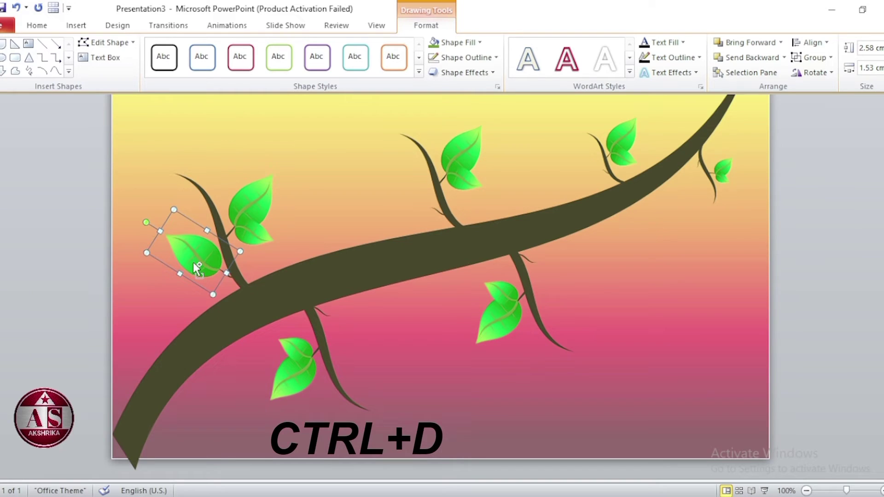
pyautogui.hotkey('ctrl', 'd')
pyautogui.moveTo(211, 267); pyautogui.dragTo(417, 203)
pyautogui.moveTo(387, 151); pyautogui.dragTo(394, 178)
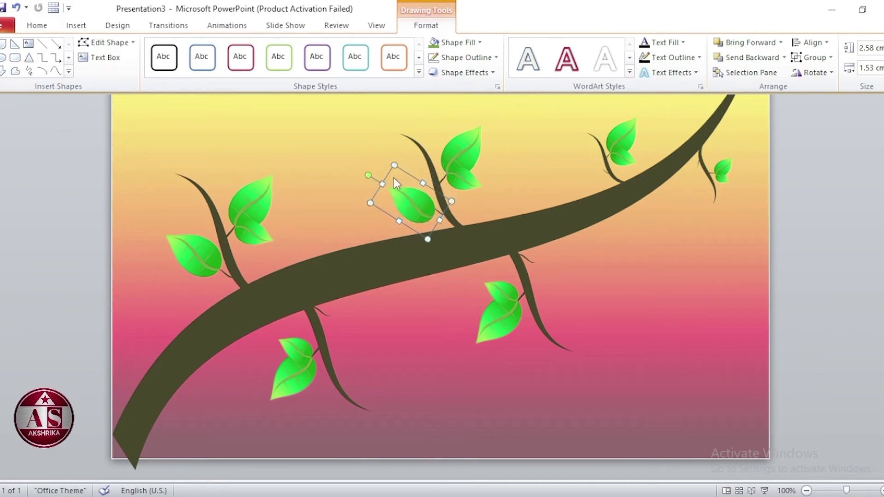
pyautogui.scroll(5, 393, 178)
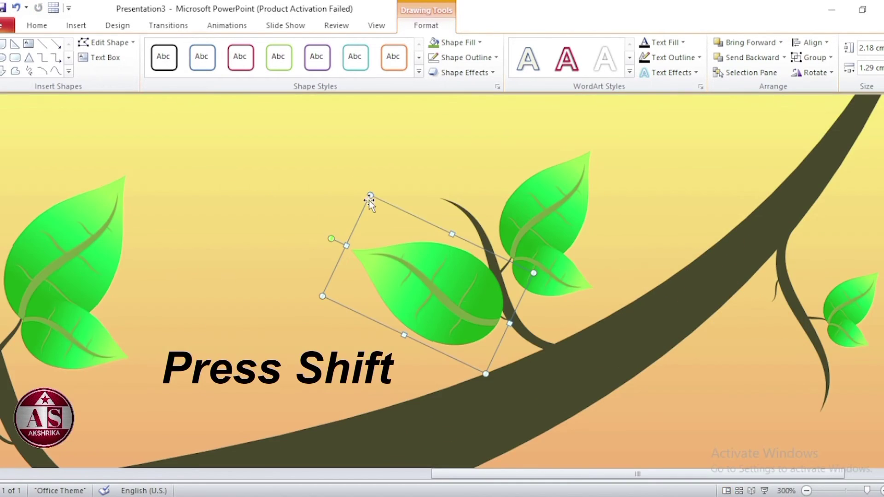
pyautogui.moveTo(370, 196)
pyautogui.mouseDown()
pyautogui.moveTo(395, 281)
pyautogui.moveTo(369, 301)
pyautogui.mouseUp()
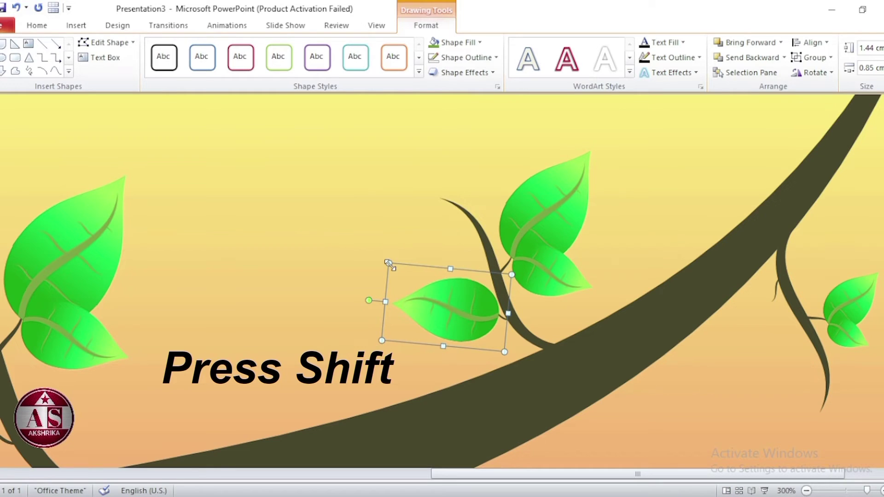
pyautogui.moveTo(391, 268); pyautogui.dragTo(404, 299)
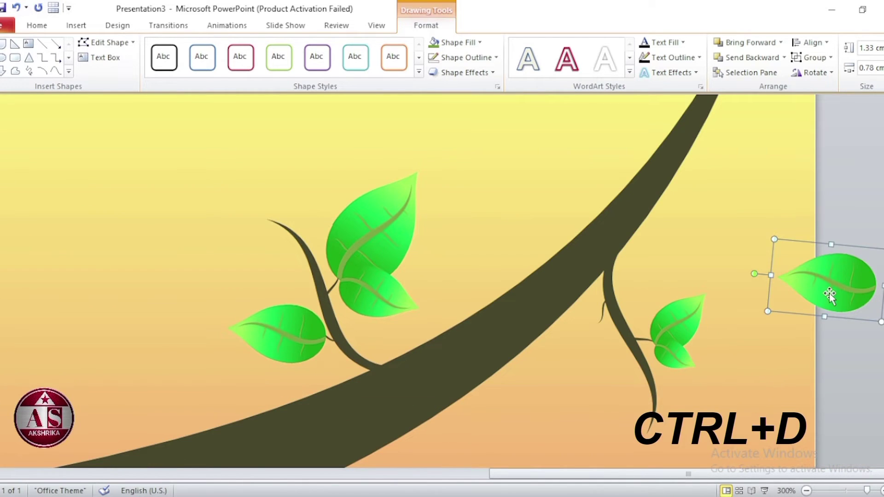
pyautogui.moveTo(829, 296); pyautogui.dragTo(679, 314)
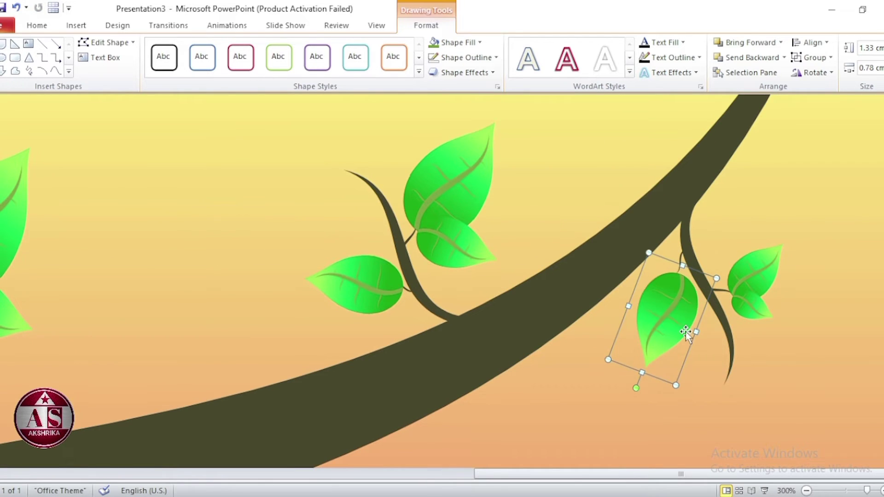
pyautogui.keyDown('ctrl'); pyautogui.scroll(5, 686, 332); pyautogui.keyUp('ctrl')
pyautogui.moveTo(603, 364); pyautogui.dragTo(614, 282)
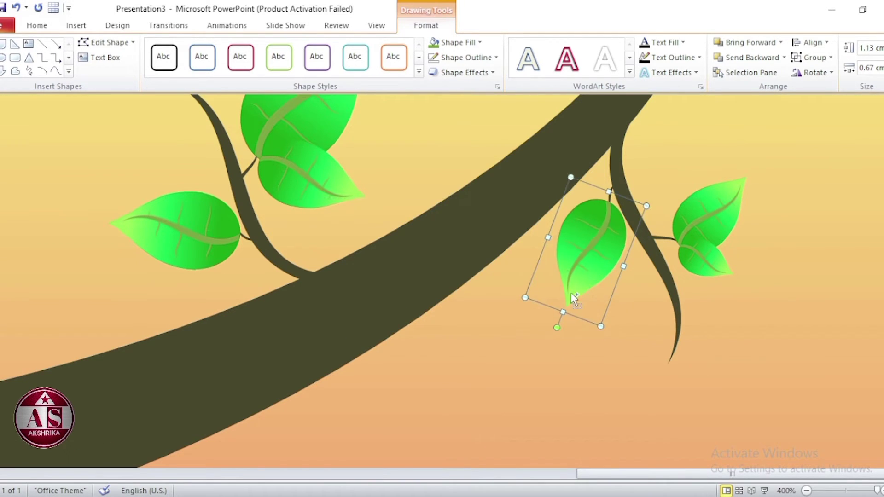
pyautogui.keyDown('ctrl'); pyautogui.scroll(-6, 573, 288); pyautogui.keyUp('ctrl')
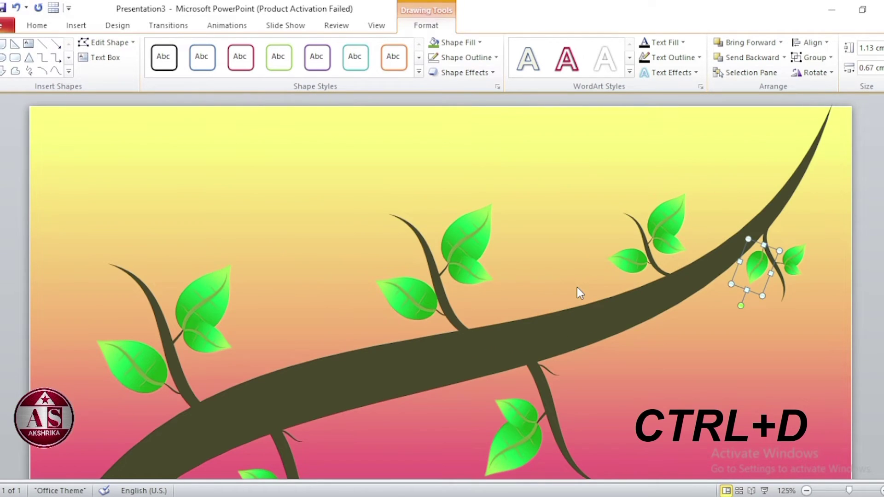
# Add copies of the small leaf to the lower-right and lower-left stems
pyautogui.hotkey('ctrl', 'd')
pyautogui.moveTo(857, 276)
pyautogui.mouseDown()
pyautogui.moveTo(565, 422)
pyautogui.moveTo(564, 397)
pyautogui.mouseUp()
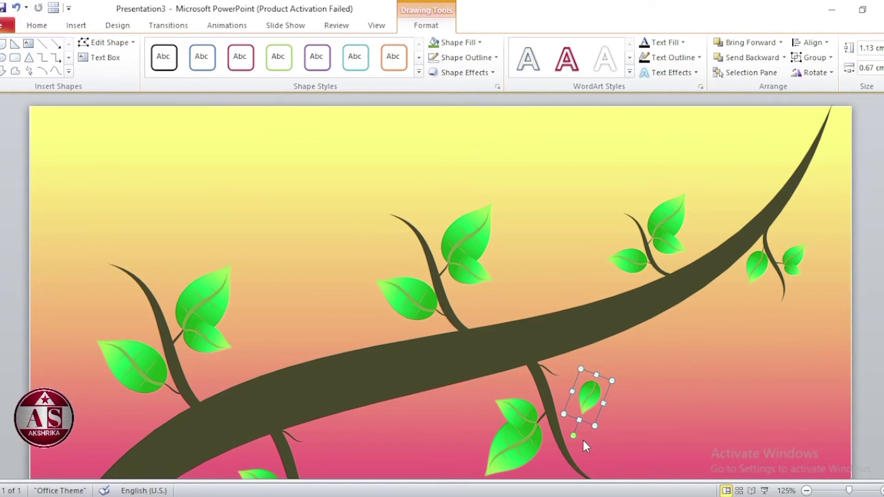
pyautogui.scroll(-2, 585, 415)
pyautogui.keyDown('ctrl'); pyautogui.scroll(3, 595, 402); pyautogui.keyUp('ctrl')
pyautogui.moveTo(465, 277); pyautogui.dragTo(437, 260)
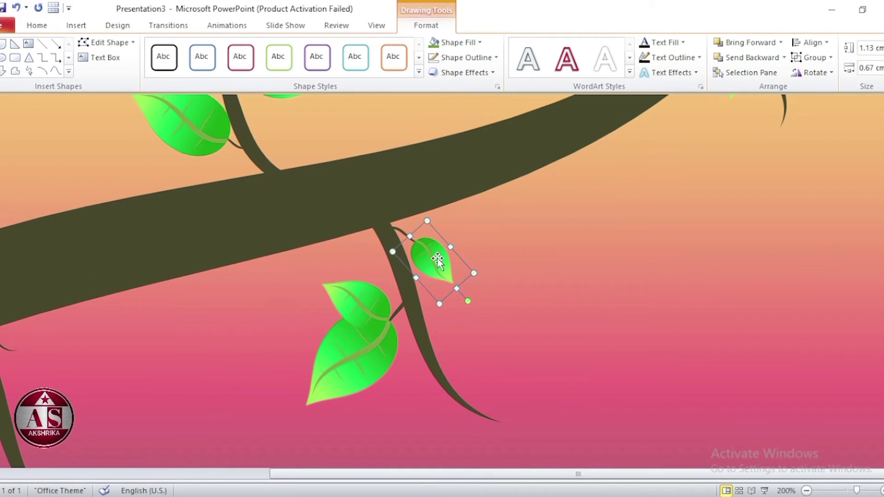
pyautogui.keyDown('ctrl'); pyautogui.scroll(-4, 438, 260); pyautogui.keyUp('ctrl')
pyautogui.hotkey('ctrl', 'd')
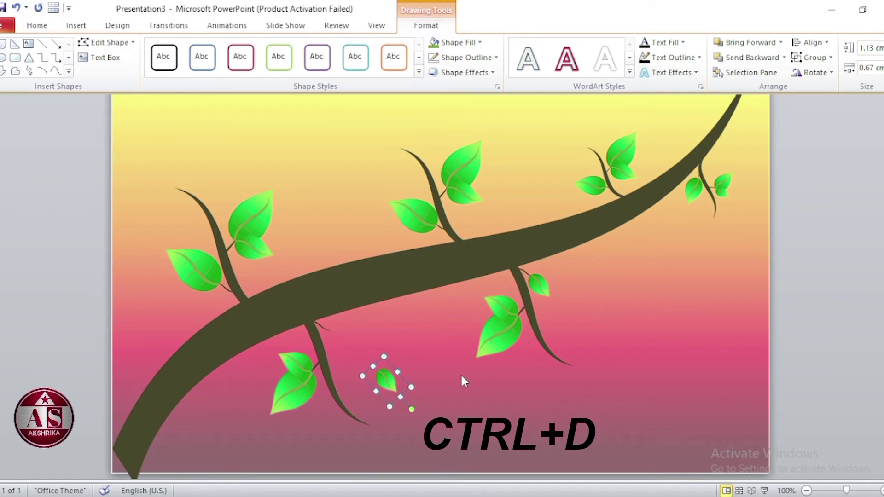
pyautogui.moveTo(387, 389); pyautogui.dragTo(344, 368)
pyautogui.keyDown('ctrl'); pyautogui.scroll(5, 345, 370); pyautogui.keyUp('ctrl')
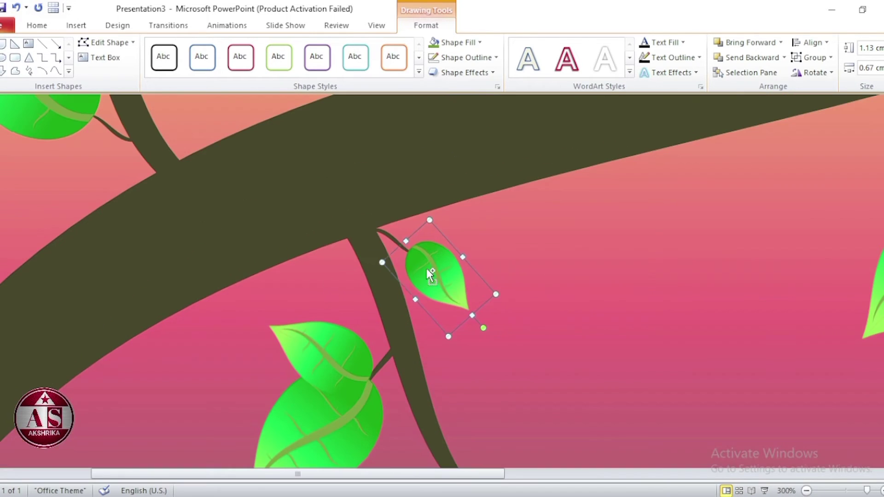
pyautogui.moveTo(430, 276); pyautogui.dragTo(425, 263)
pyautogui.keyDown('ctrl'); pyautogui.scroll(-6, 425, 263); pyautogui.keyUp('ctrl')
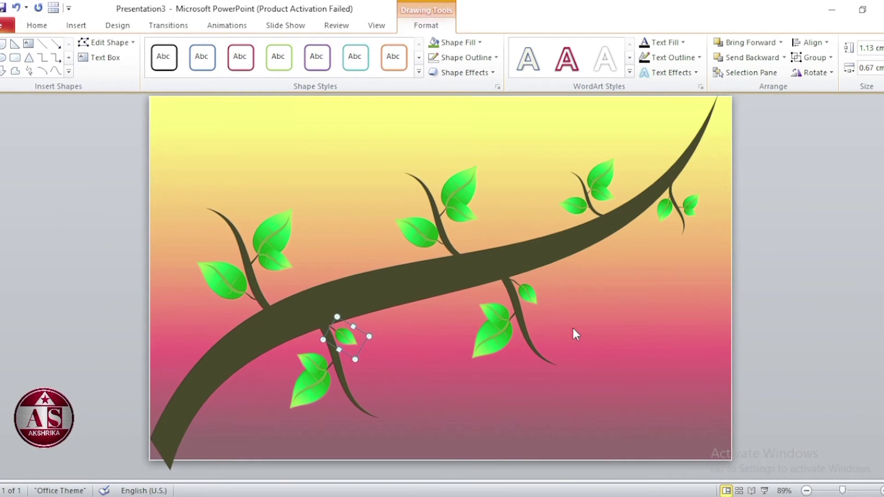
# Select all the leaf groups along the branch, including the right-end and lower ones
pyautogui.keyDown('shift'); pyautogui.click(228, 288); pyautogui.keyUp('shift')
pyautogui.keyDown('shift'); pyautogui.click(274, 239); pyautogui.keyUp('shift')
pyautogui.keyDown('shift'); pyautogui.click(416, 233); pyautogui.keyUp('shift')
pyautogui.keyDown('shift'); pyautogui.click(458, 193); pyautogui.keyUp('shift')
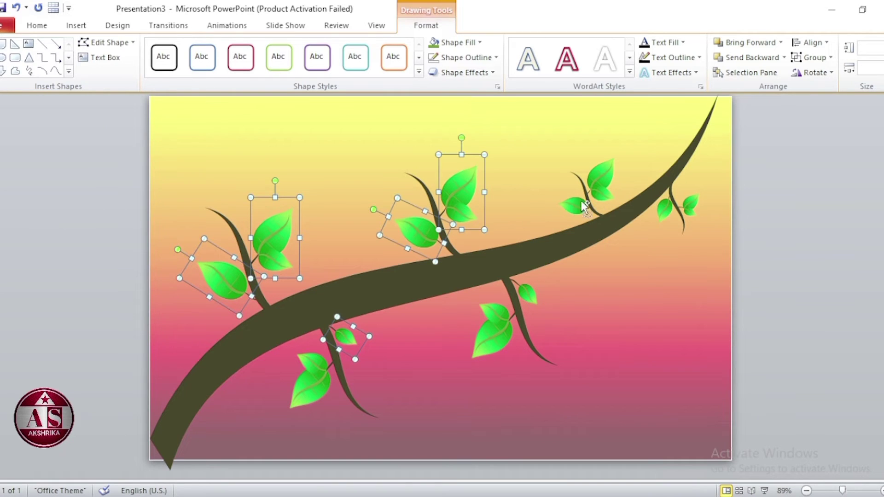
pyautogui.keyDown('shift'); pyautogui.click(575, 206); pyautogui.keyUp('shift')
pyautogui.keyDown('shift'); pyautogui.click(599, 174); pyautogui.keyUp('shift')
pyautogui.keyDown('shift'); pyautogui.click(689, 205); pyautogui.keyUp('shift')
pyautogui.keyDown('shift'); pyautogui.click(664, 213); pyautogui.keyUp('shift')
pyautogui.keyDown('shift'); pyautogui.click(529, 295); pyautogui.keyUp('shift')
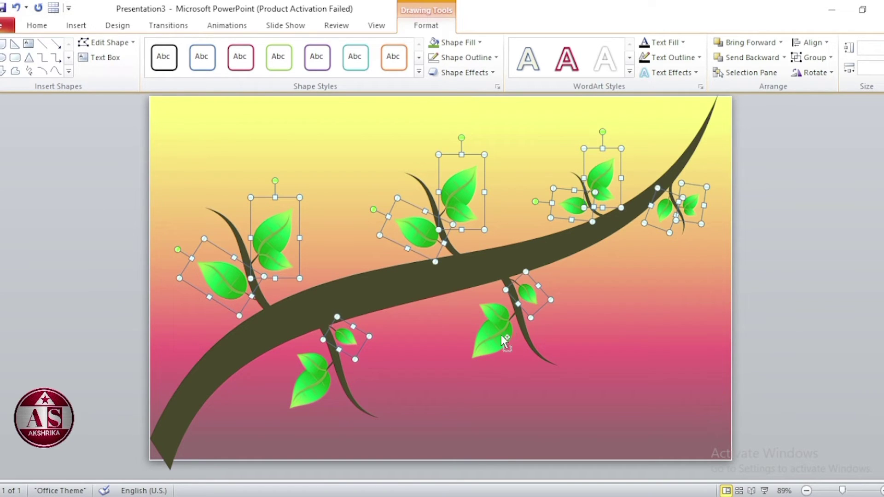
pyautogui.keyDown('shift'); pyautogui.click(500, 335); pyautogui.keyUp('shift')
pyautogui.keyDown('shift'); pyautogui.click(326, 376); pyautogui.keyUp('shift')
# Apply the Basic Zoom entrance effect to them and show the Animation Pane
pyautogui.click(233, 28)
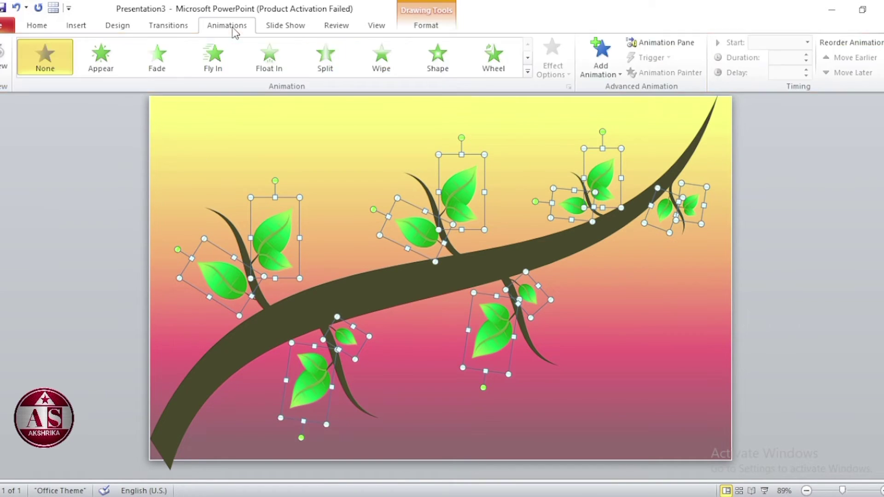
pyautogui.click(611, 73)
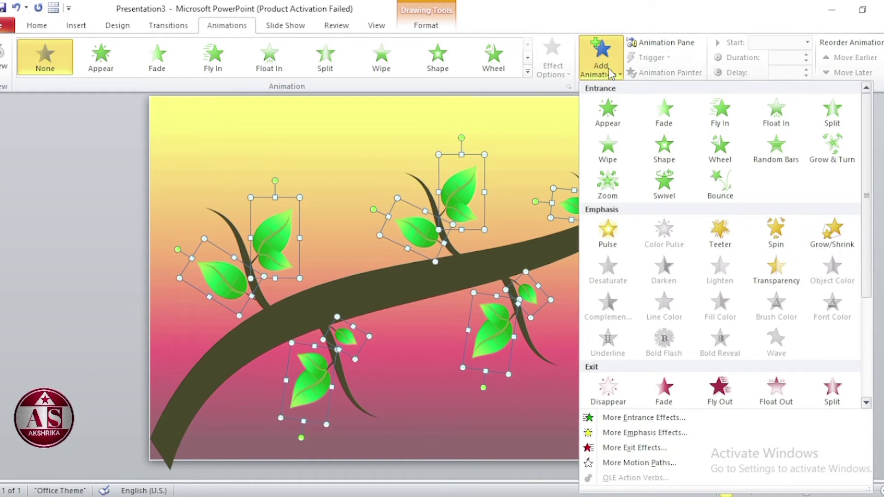
pyautogui.click(607, 417)
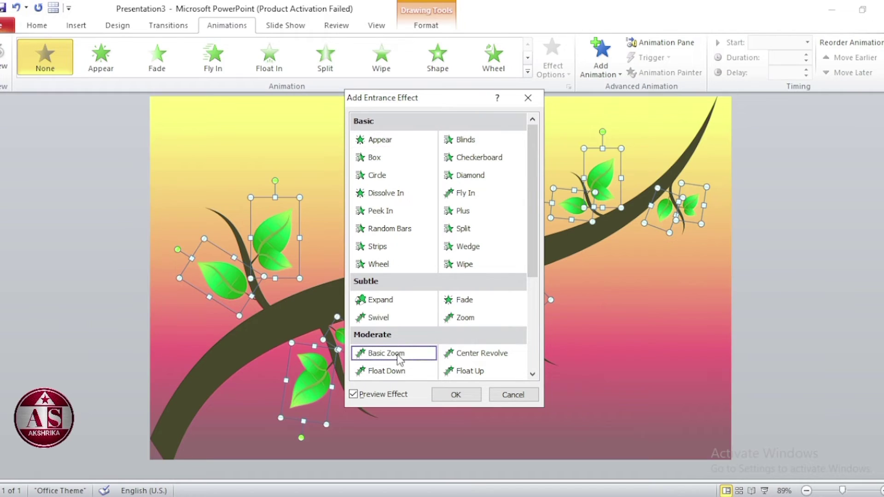
pyautogui.click(475, 396)
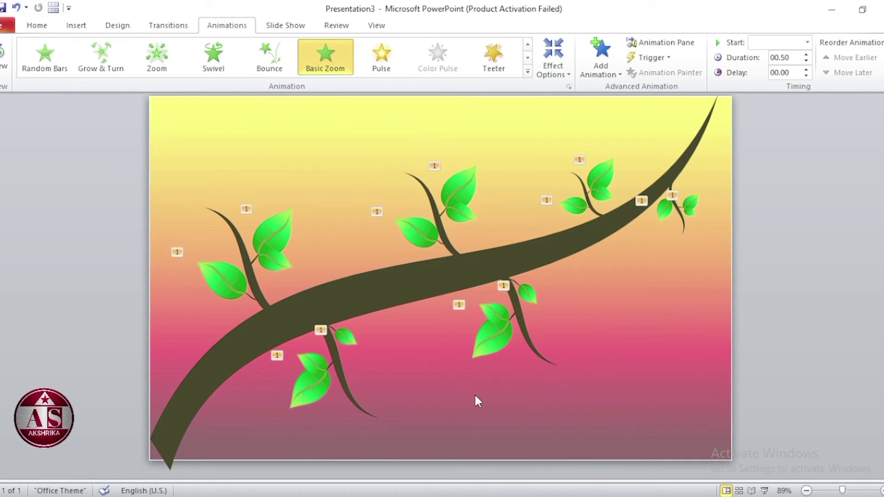
pyautogui.click(656, 41)
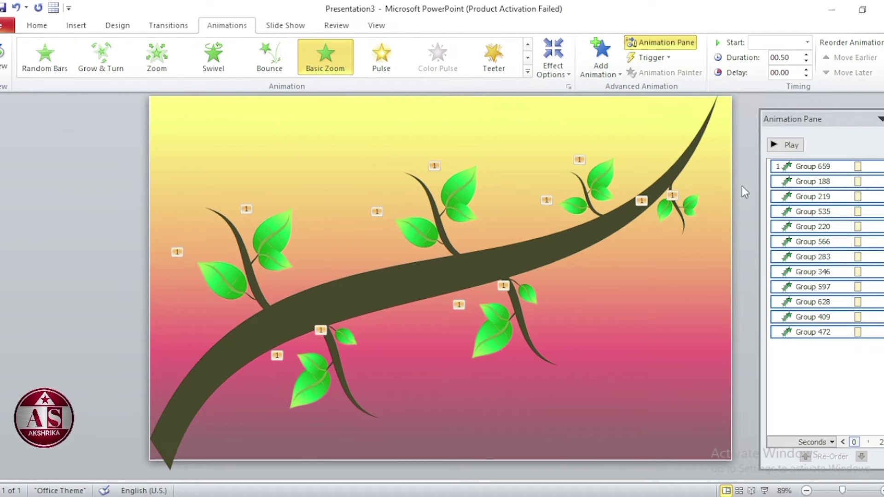
# Make the leaf animations start With Previous after a 1-second delay
pyautogui.keyDown('ctrl'); pyautogui.click(813, 166); pyautogui.keyUp('ctrl')
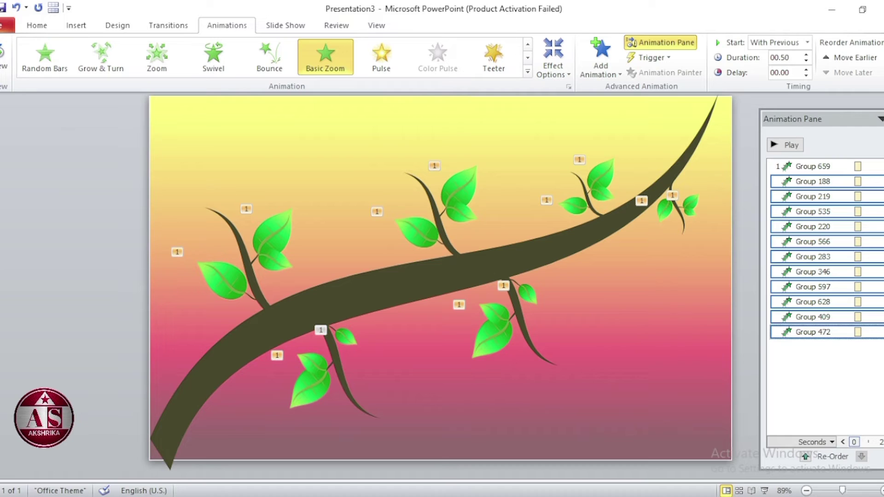
pyautogui.click(806, 70)
pyautogui.click(806, 70)
pyautogui.click(806, 70)
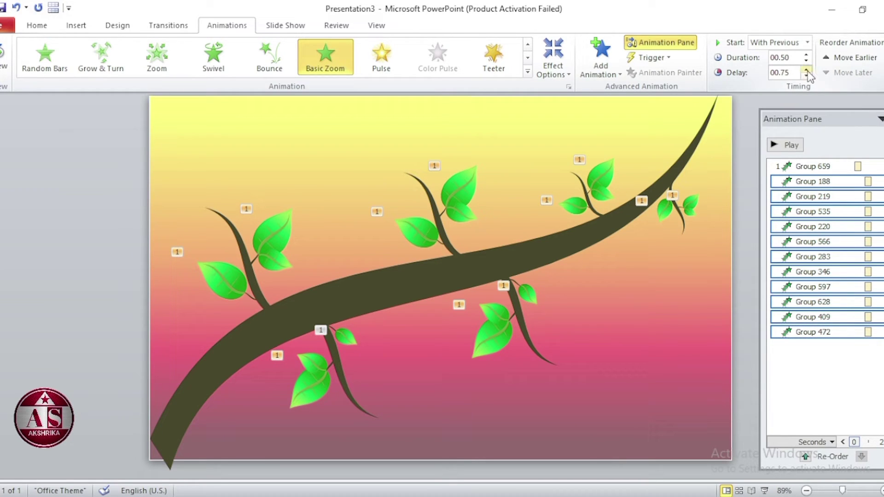
pyautogui.click(807, 70)
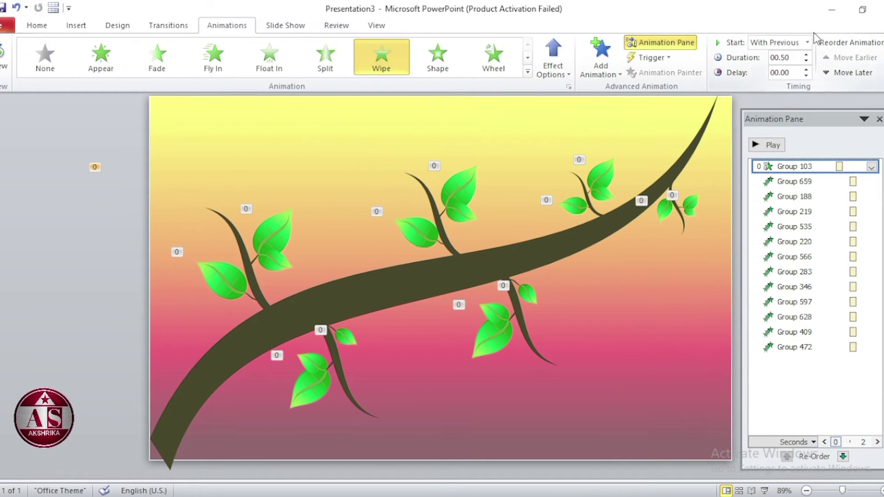
pyautogui.click(809, 42)
pyautogui.click(783, 69)
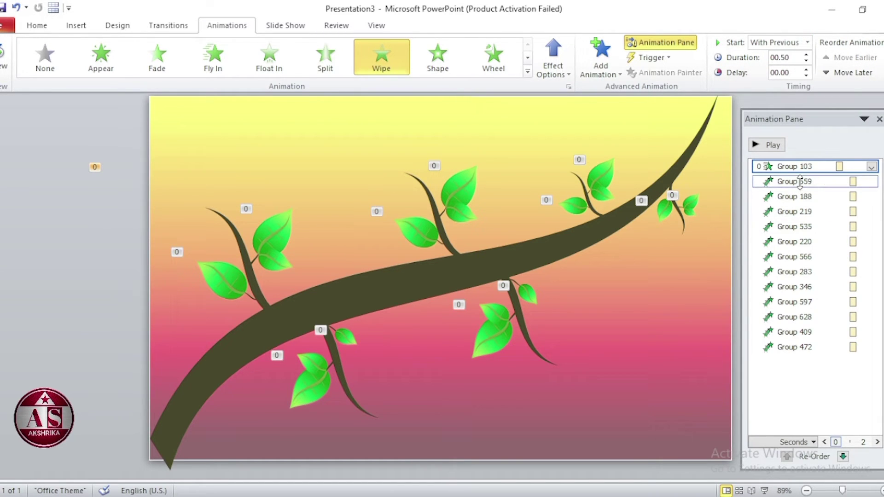
# Give the leaf animations, excluding Group 103, a 2-second duration and preview the slide show
pyautogui.hotkey('ctrl', 'a')
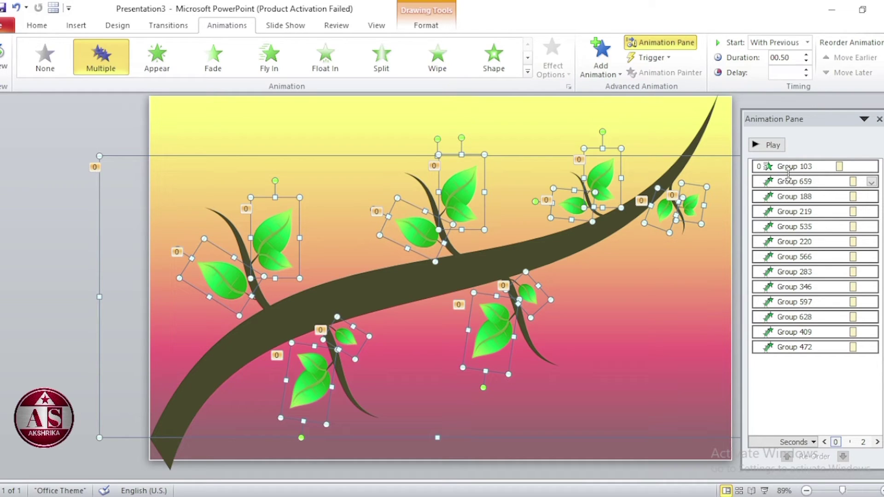
pyautogui.keyDown('ctrl'); pyautogui.click(796, 167); pyautogui.keyUp('ctrl')
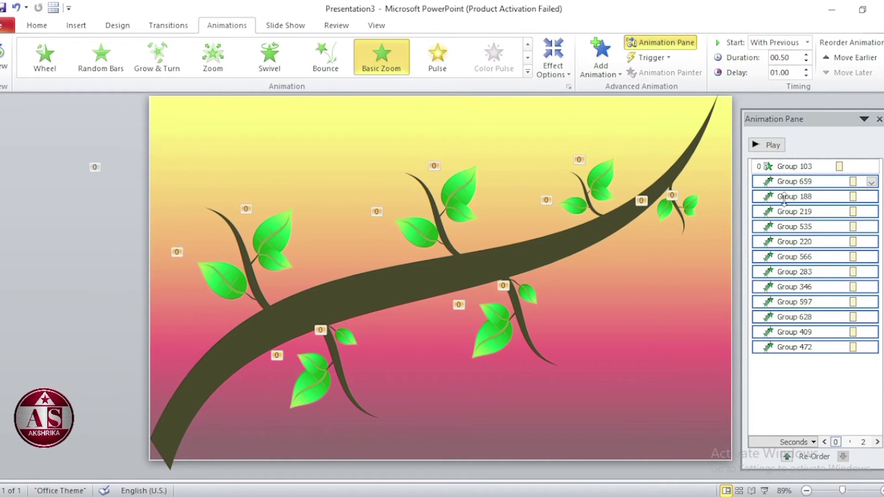
pyautogui.rightClick(819, 203)
pyautogui.click(810, 277)
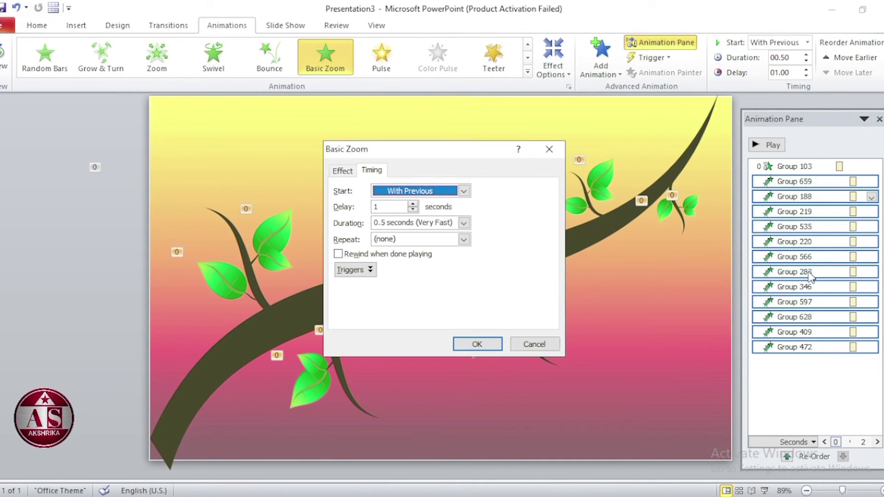
pyautogui.click(463, 224)
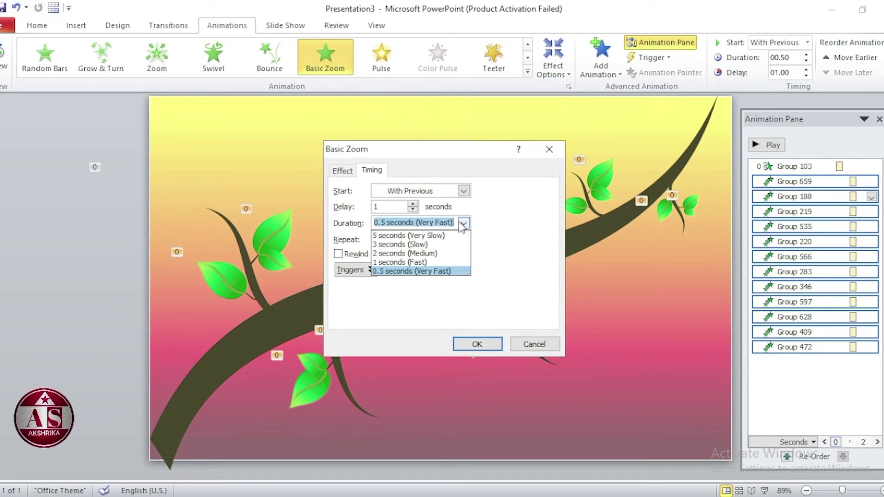
pyautogui.click(405, 254)
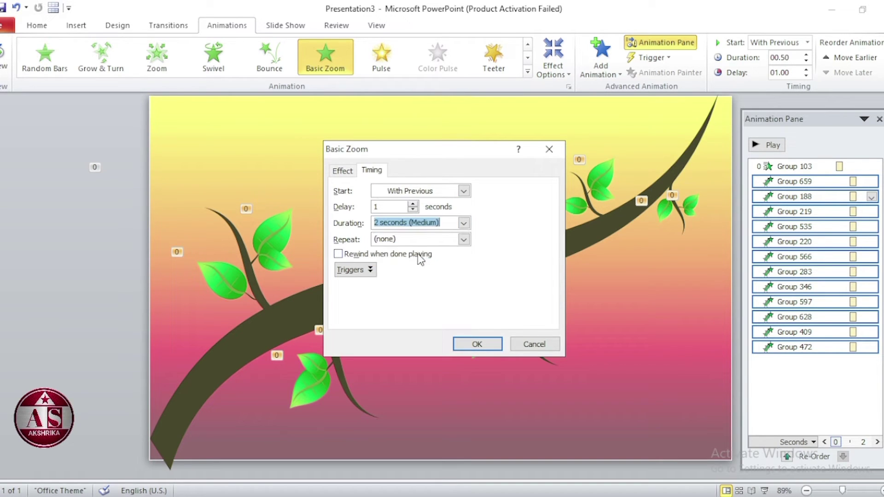
pyautogui.click(479, 346)
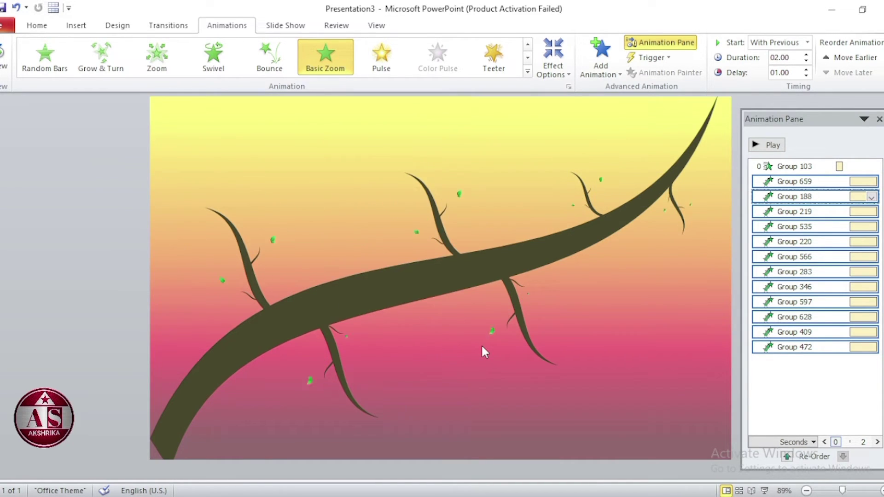
pyautogui.click(765, 491)
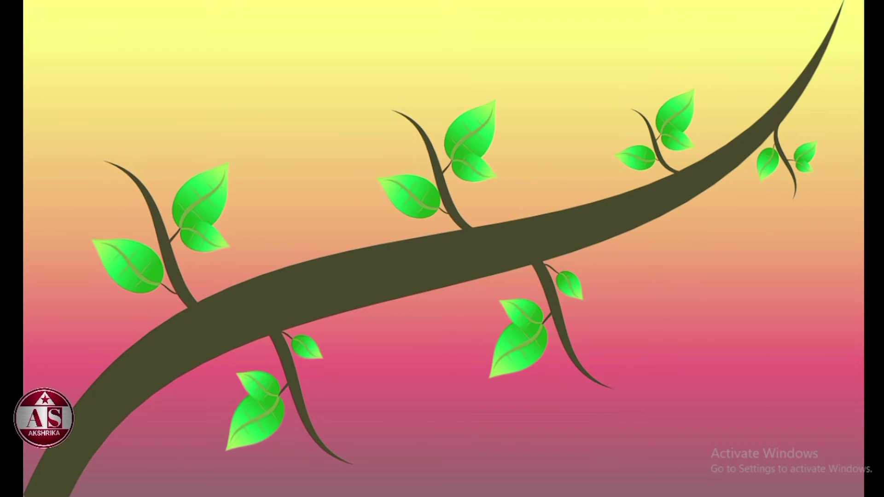
# End the preview and add a new slide with its title and text placeholders deleted
pyautogui.press('Escape')
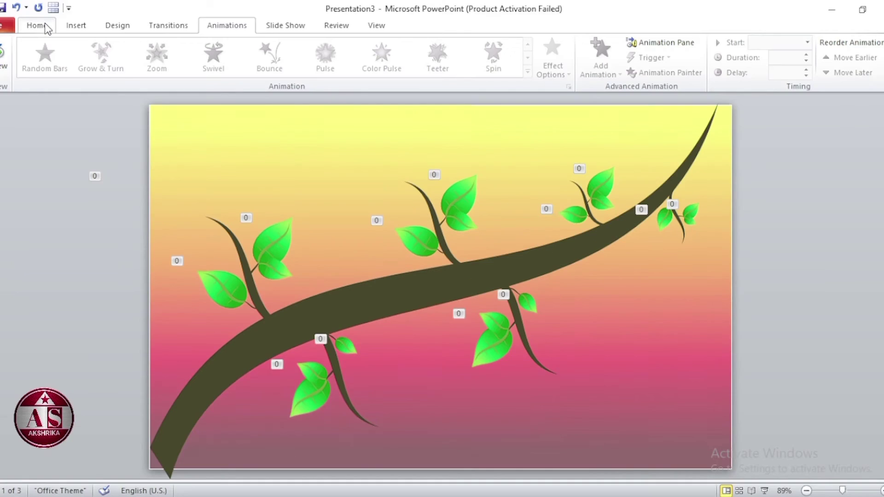
pyautogui.click(44, 25)
pyautogui.click(98, 55)
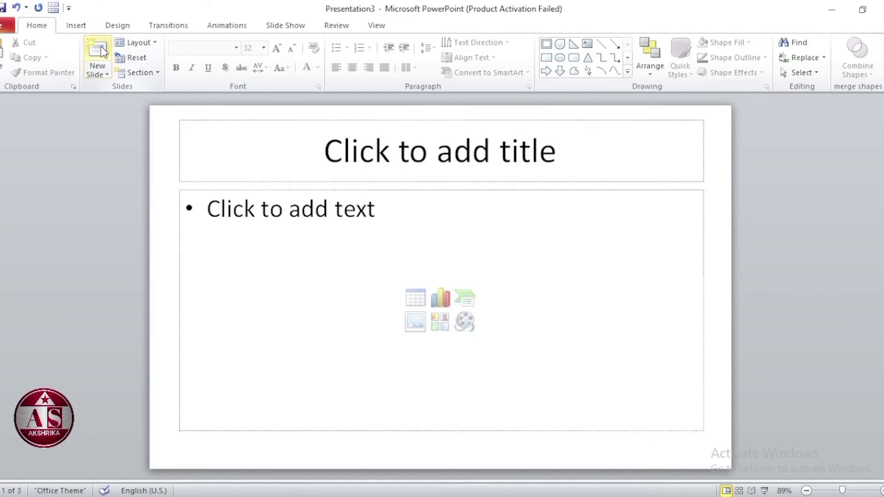
pyautogui.hotkey('ctrl', 'a')
pyautogui.press('Delete')
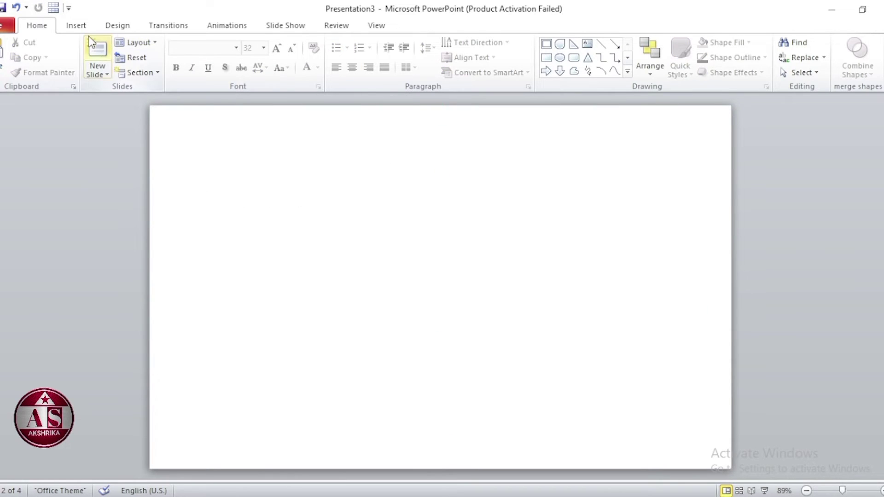
# Draw an oval circle on the blank slide and bring up its Shape Outline choices
pyautogui.click(86, 28)
pyautogui.click(165, 48)
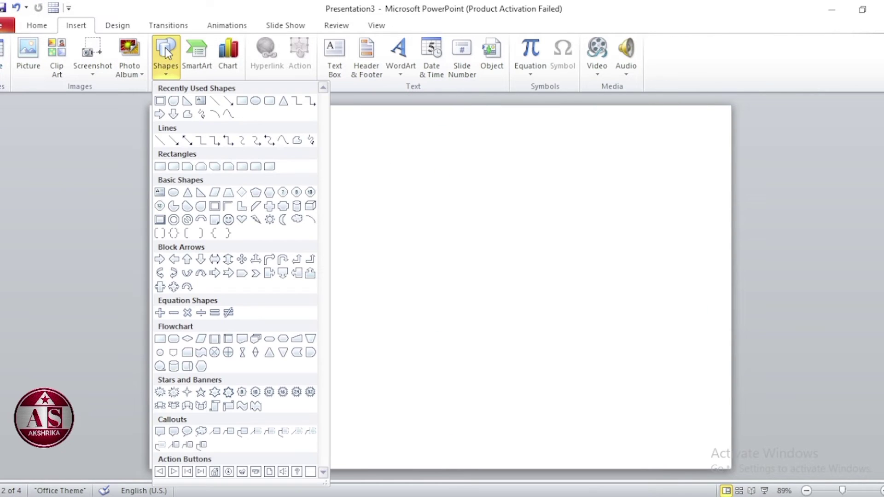
pyautogui.click(256, 101)
pyautogui.click(344, 209)
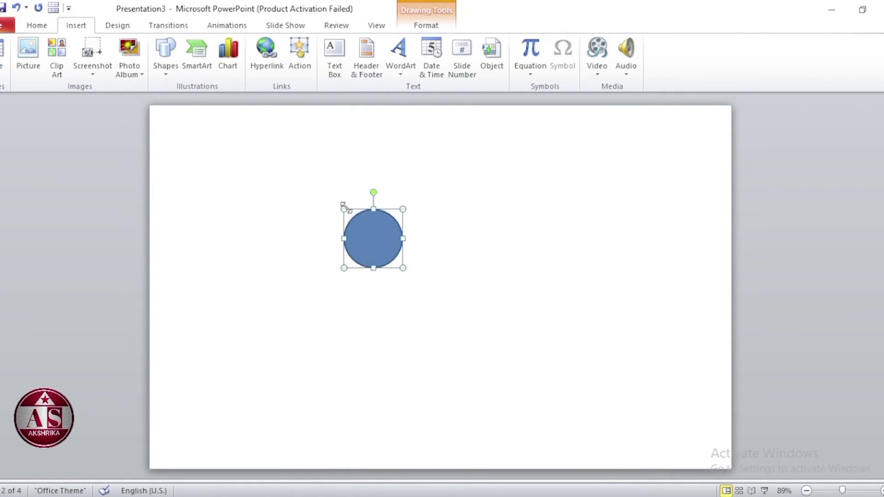
pyautogui.click(426, 25)
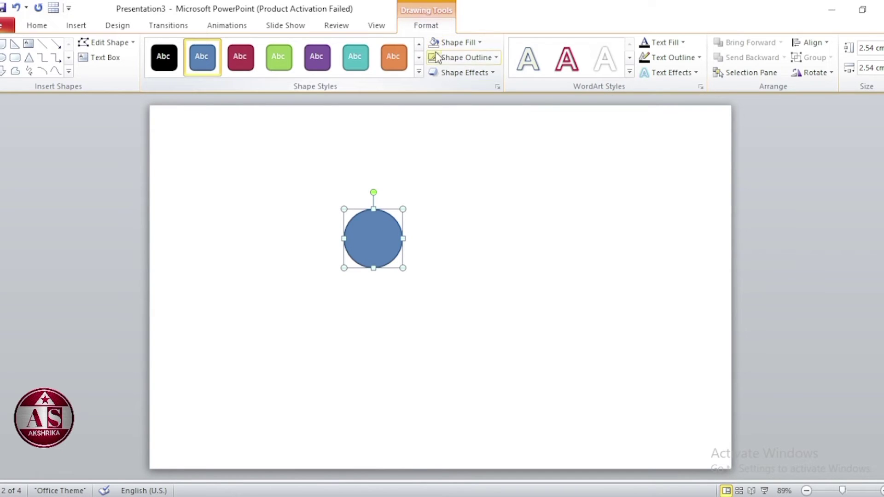
pyautogui.click(465, 57)
# Remove the circle's outline and resize it to 3.2 cm high by 1 cm wide
pyautogui.click(468, 195)
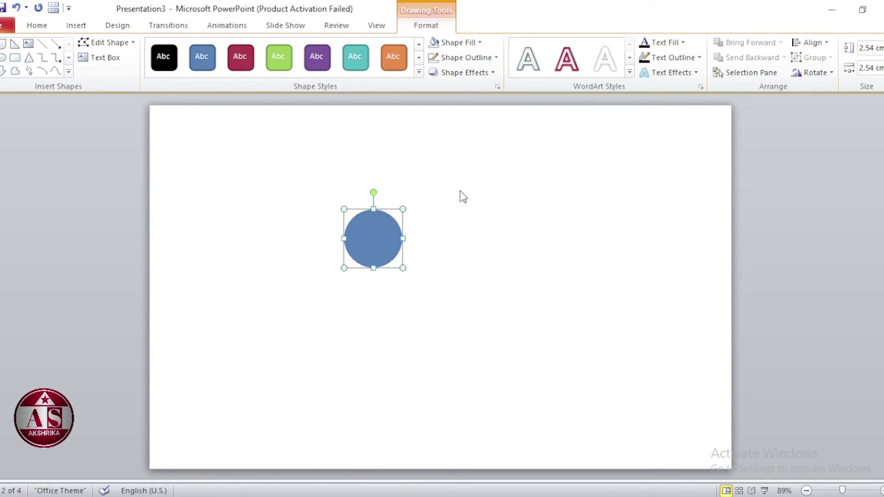
pyautogui.write('3.2')
pyautogui.press('Return')
pyautogui.click(864, 68)
pyautogui.write('1')
pyautogui.press('Return')
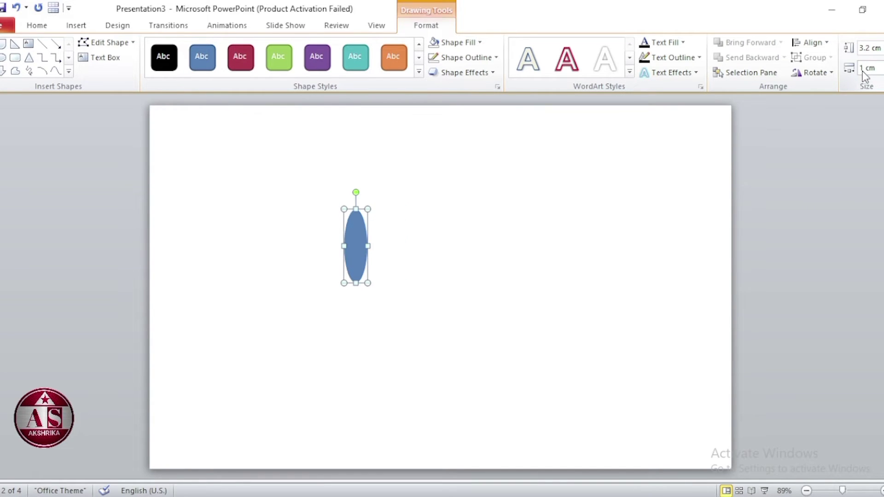
# Use Edit Points to pull the oval's rounded top into a sharp tip
pyautogui.scroll(4, 355, 260)
pyautogui.scroll(2, 340, 259)
pyautogui.rightClick(343, 261)
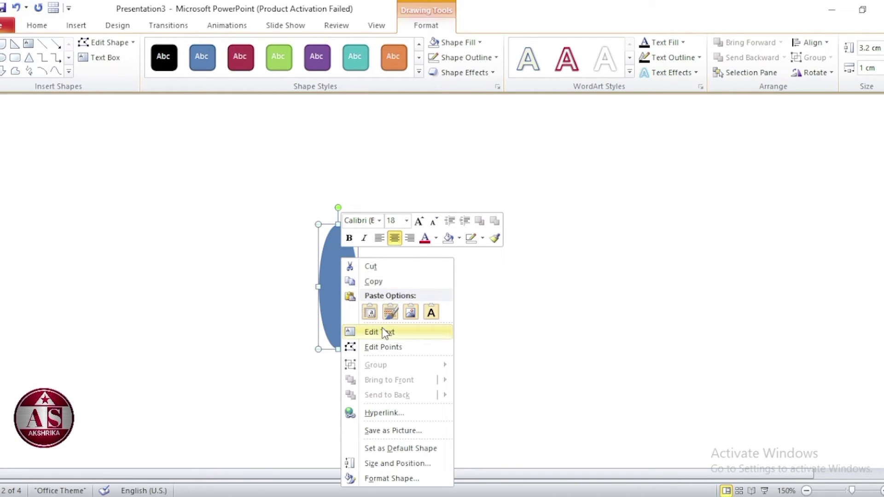
pyautogui.click(383, 345)
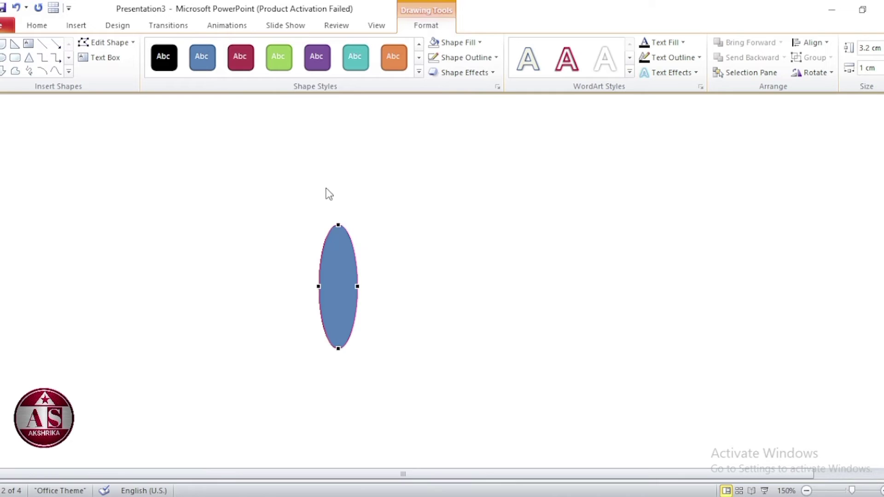
pyautogui.click(338, 224)
pyautogui.moveTo(349, 224); pyautogui.dragTo(338, 225)
# Duplicate the petal, flip the copy vertically and place it directly below the original
pyautogui.hotkey('ctrl', 'd')
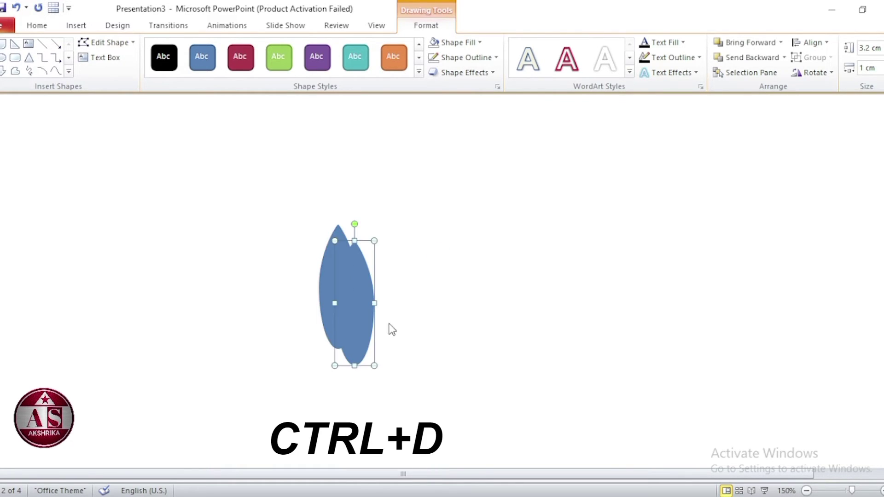
pyautogui.click(810, 73)
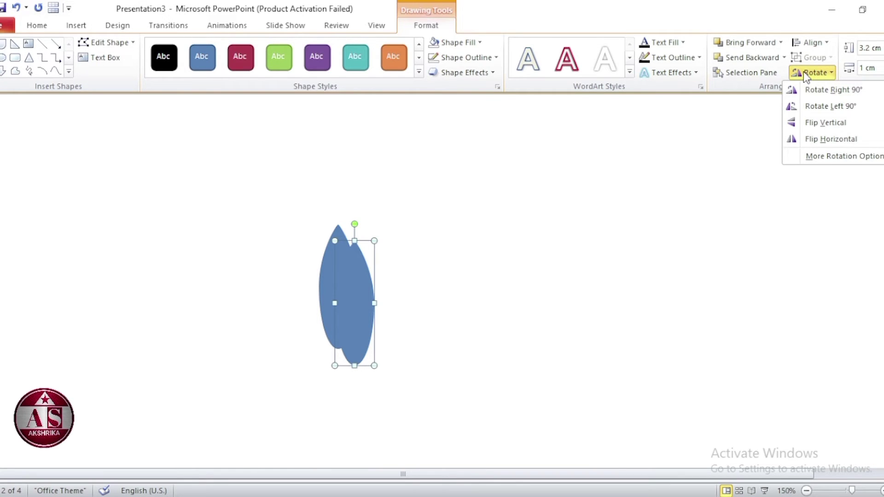
pyautogui.click(831, 130)
pyautogui.moveTo(333, 286); pyautogui.dragTo(332, 410)
pyautogui.click(345, 292)
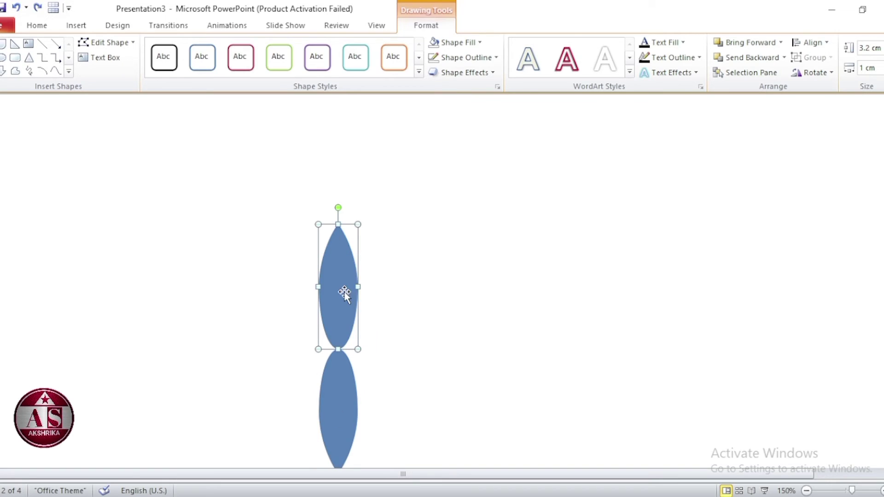
pyautogui.rightClick(345, 292)
# Give the upper petal a gradient fill with a dark purple (RGB 112,52,105) right stop
pyautogui.click(395, 283)
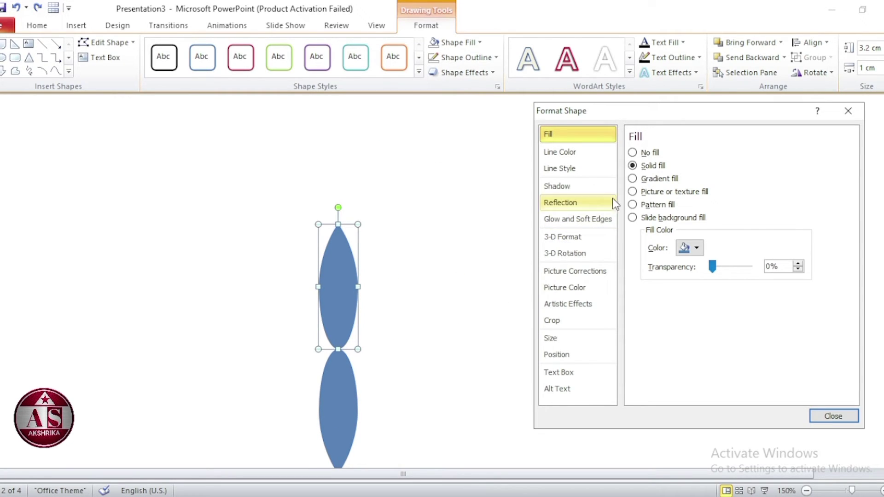
pyautogui.click(633, 179)
pyautogui.click(809, 318)
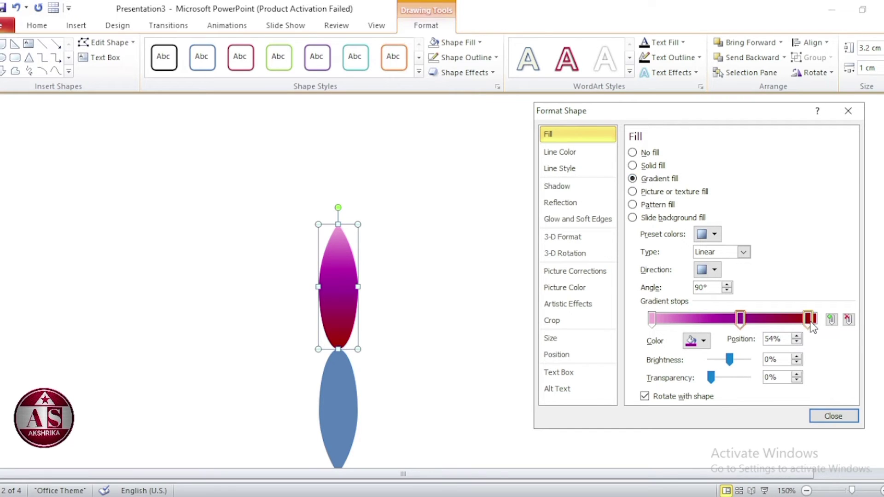
pyautogui.click(703, 341)
pyautogui.click(714, 480)
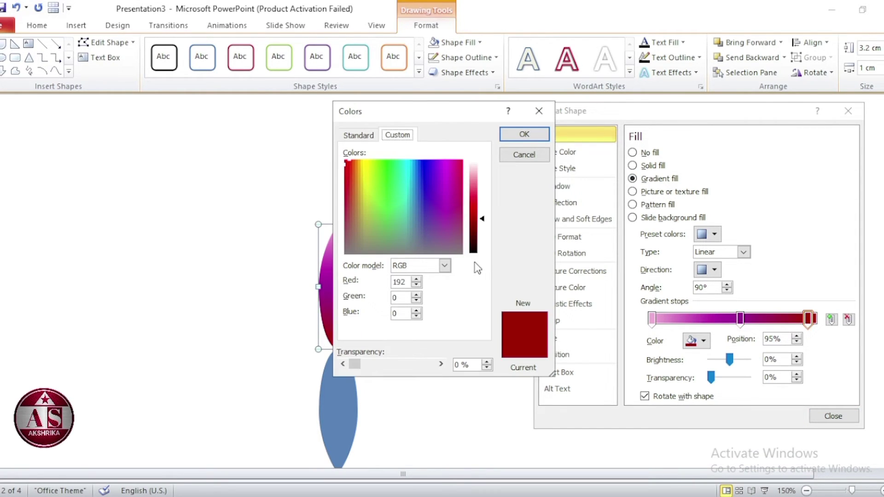
pyautogui.click(445, 219)
pyautogui.click(481, 223)
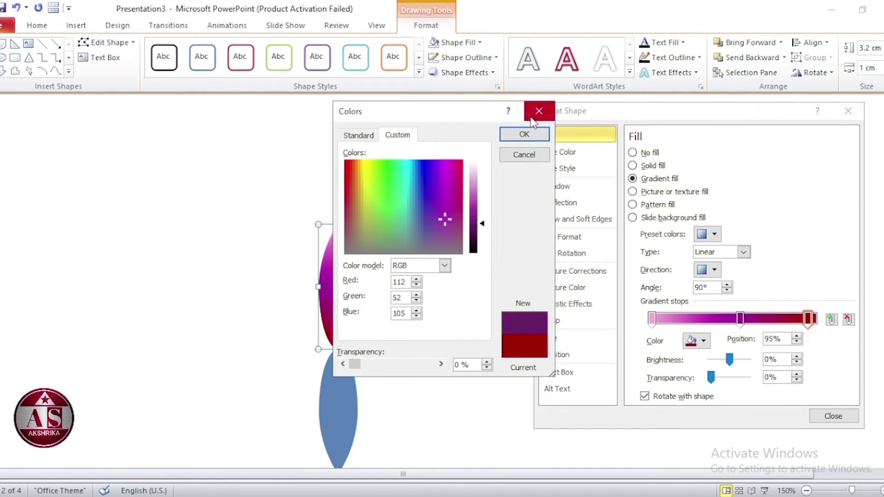
pyautogui.click(524, 134)
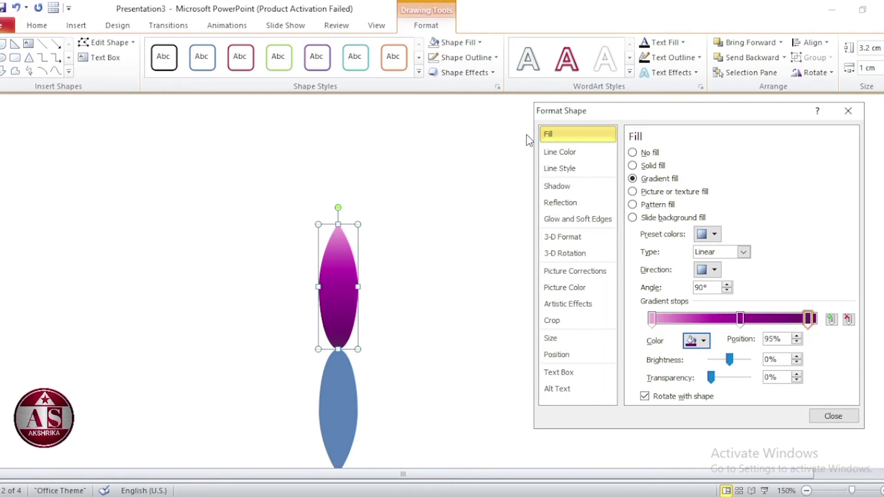
pyautogui.click(830, 417)
# Set the lower petal's Shape Fill to No Fill
pyautogui.click(330, 404)
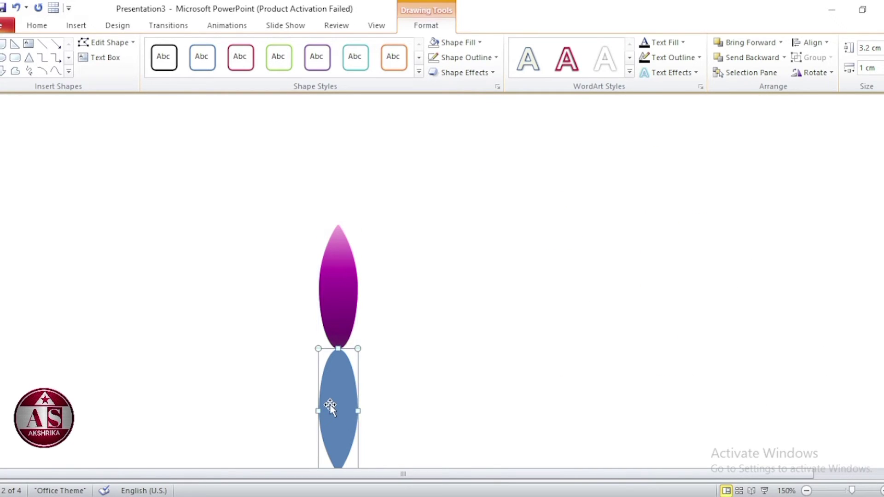
pyautogui.click(452, 43)
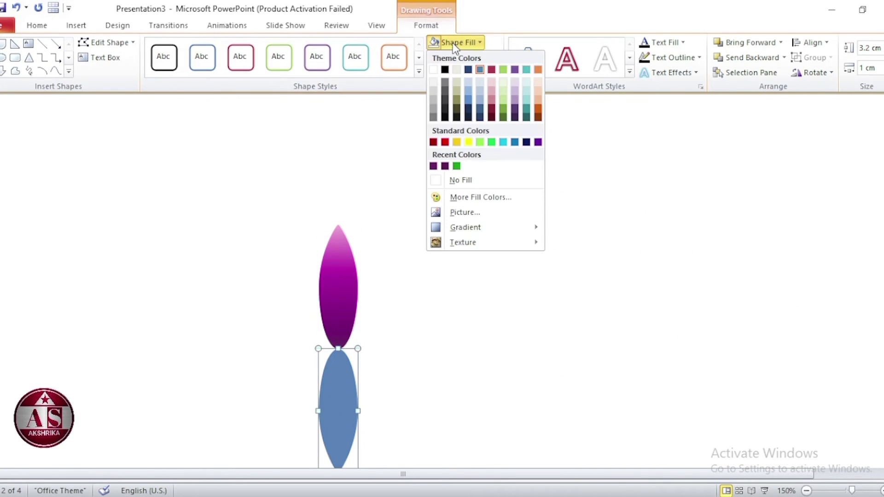
pyautogui.click(477, 180)
# Group the petal with its unfilled partner and duplicate the group several times with Ctrl+D
pyautogui.moveTo(236, 205); pyautogui.dragTo(395, 468)
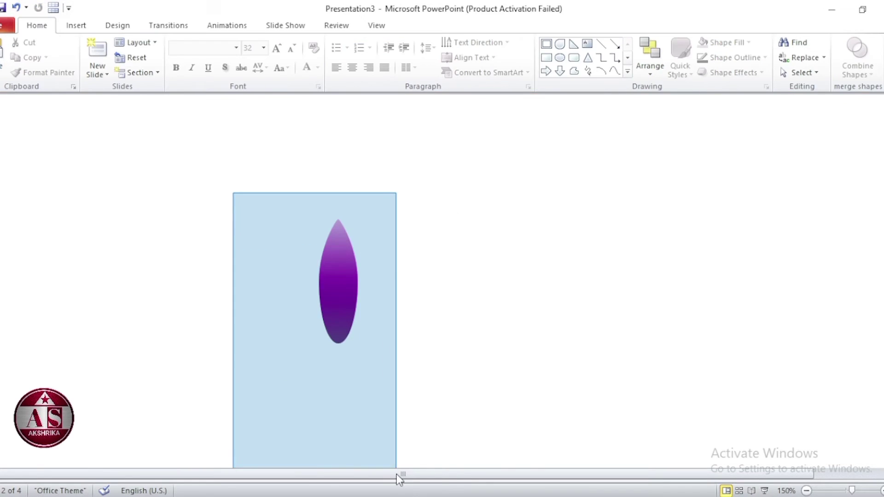
pyautogui.hotkey('ctrl', 'g')
pyautogui.hotkey('ctrl', 'd')
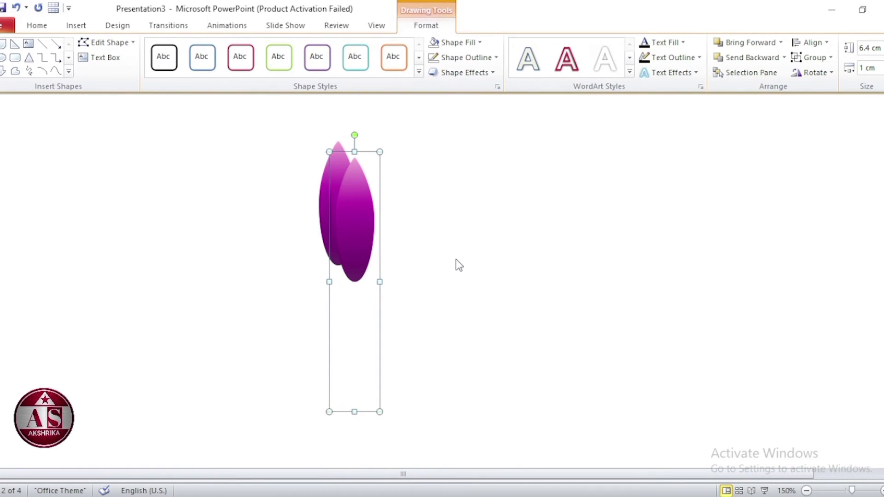
pyautogui.hotkey('ctrl', 'd')
pyautogui.hotkey('ctrl', 'd')
pyautogui.hotkey('ctrl', 'd')
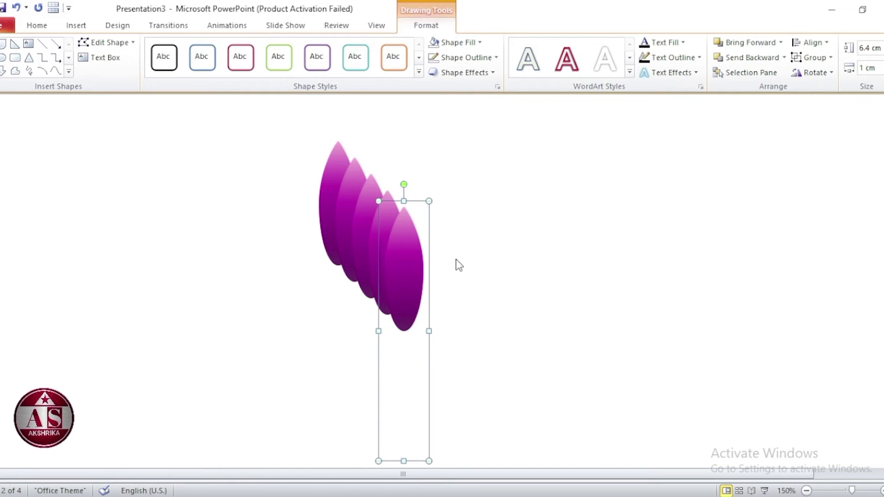
pyautogui.hotkey('ctrl', 'd')
pyautogui.hotkey('ctrl', 'd')
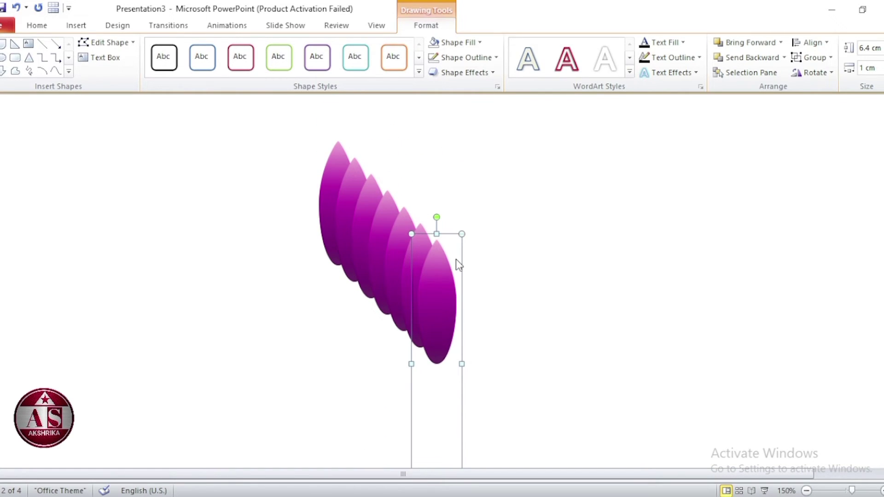
# Drag the seven petal copies into an evenly spaced horizontal row
pyautogui.moveTo(455, 259); pyautogui.dragTo(656, 205)
pyautogui.moveTo(420, 258); pyautogui.dragTo(594, 205)
pyautogui.moveTo(437, 302); pyautogui.dragTo(532, 205)
pyautogui.moveTo(405, 239); pyautogui.dragTo(470, 204)
pyautogui.moveTo(387, 230); pyautogui.dragTo(429, 205)
pyautogui.moveTo(373, 207)
pyautogui.mouseDown()
pyautogui.moveTo(295, 205)
pyautogui.moveTo(356, 205)
pyautogui.mouseUp()
pyautogui.click(665, 200)
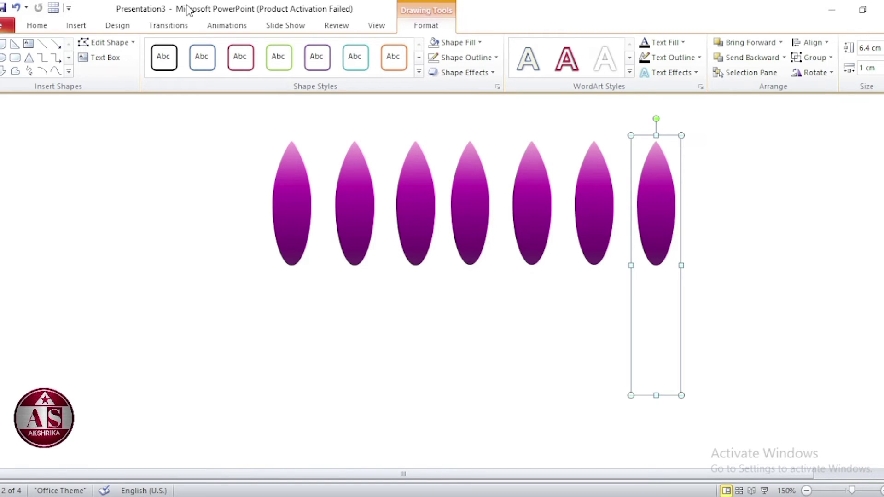
pyautogui.click(220, 26)
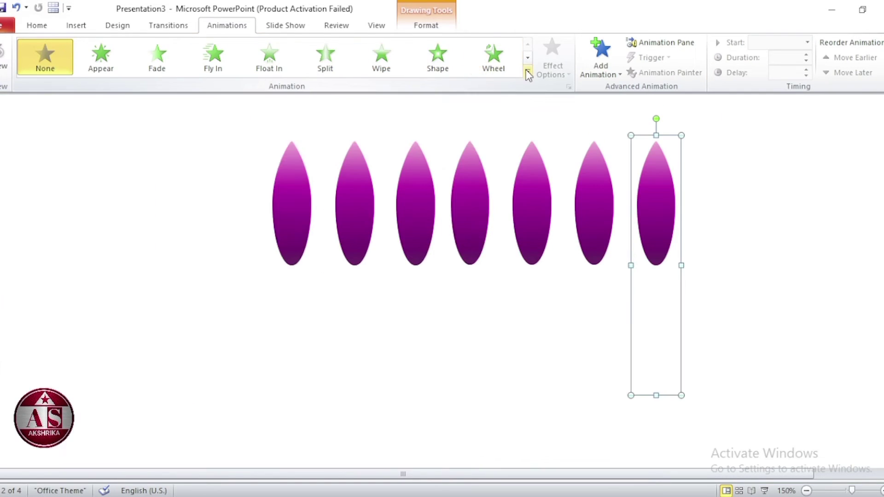
# Apply Spin to the rightmost petal (Group 21) with a custom 30° clockwise amount
pyautogui.click(528, 73)
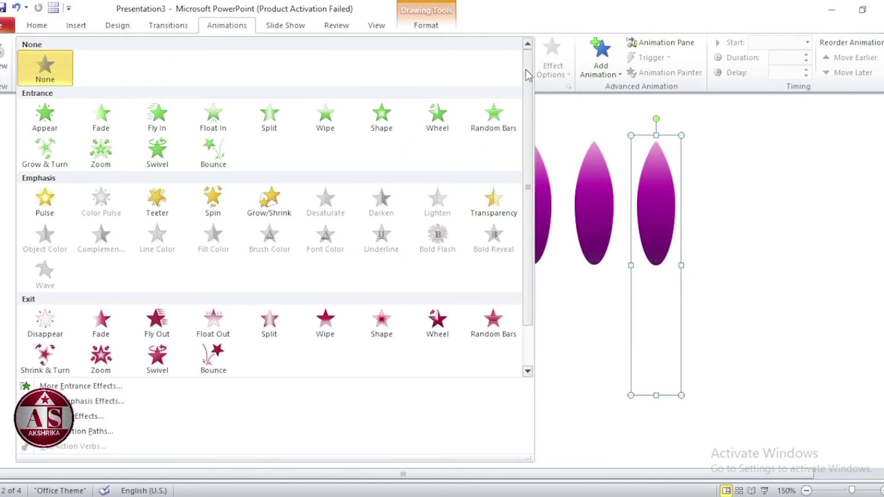
pyautogui.click(226, 208)
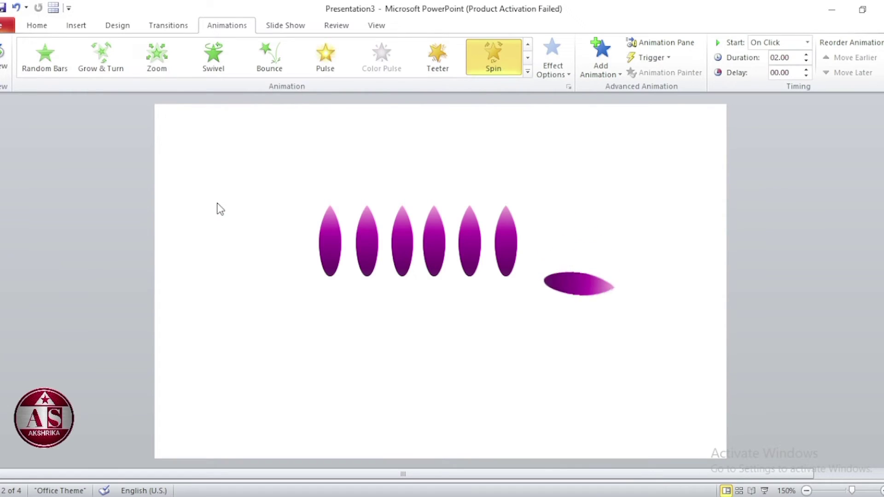
pyautogui.click(681, 44)
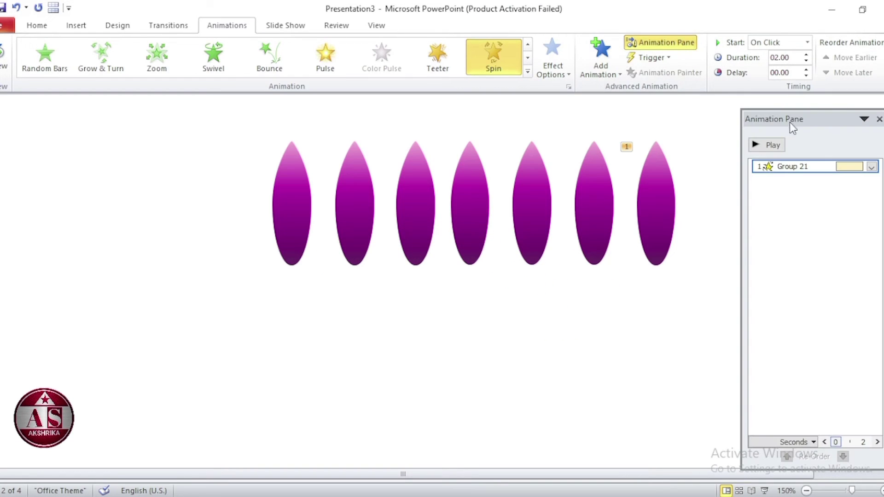
pyautogui.rightClick(820, 167)
pyautogui.click(813, 244)
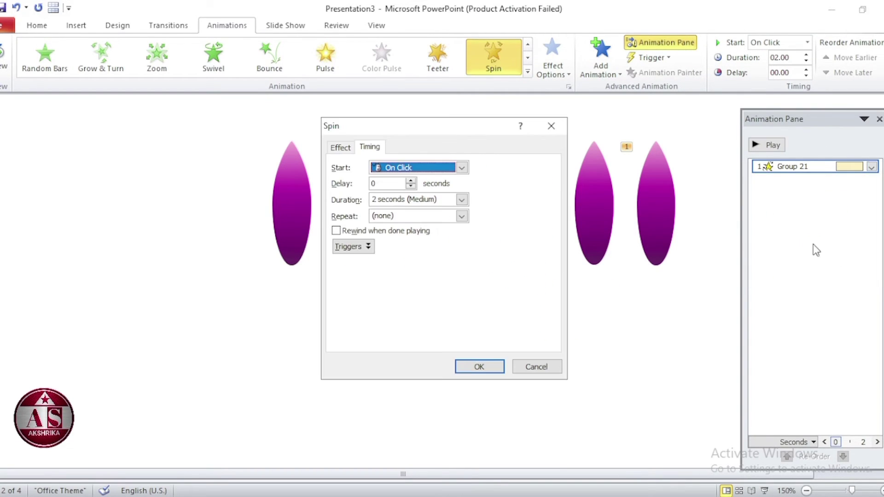
pyautogui.click(349, 146)
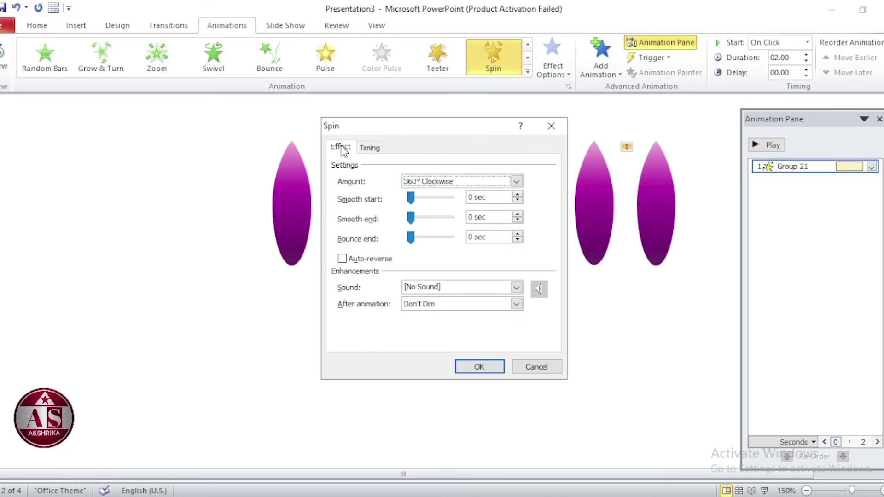
pyautogui.click(516, 182)
pyautogui.click(453, 260)
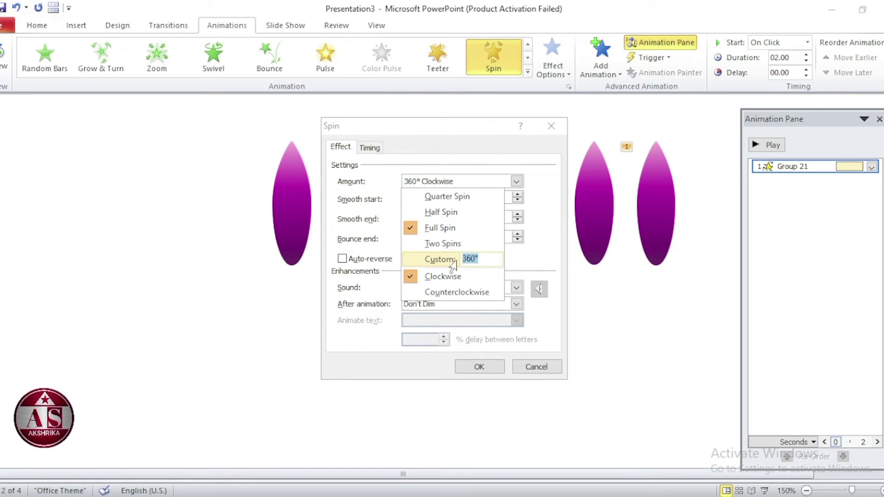
pyautogui.write('30')
pyautogui.press('Return')
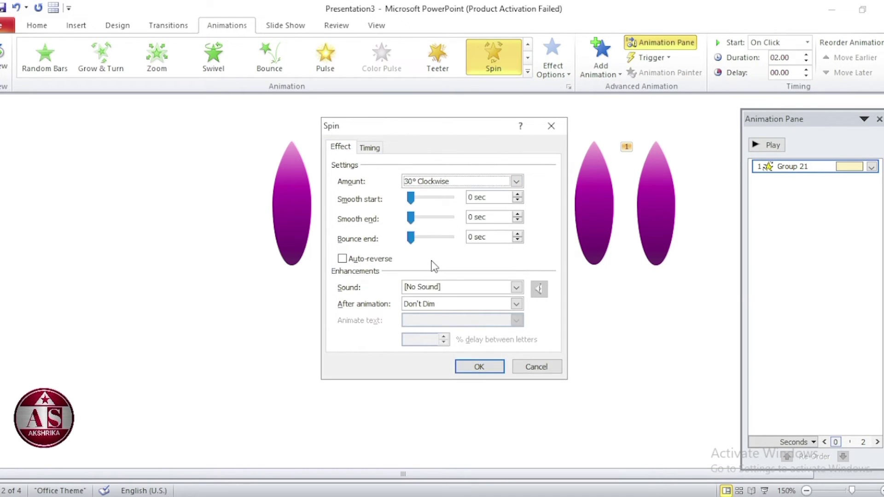
pyautogui.click(479, 367)
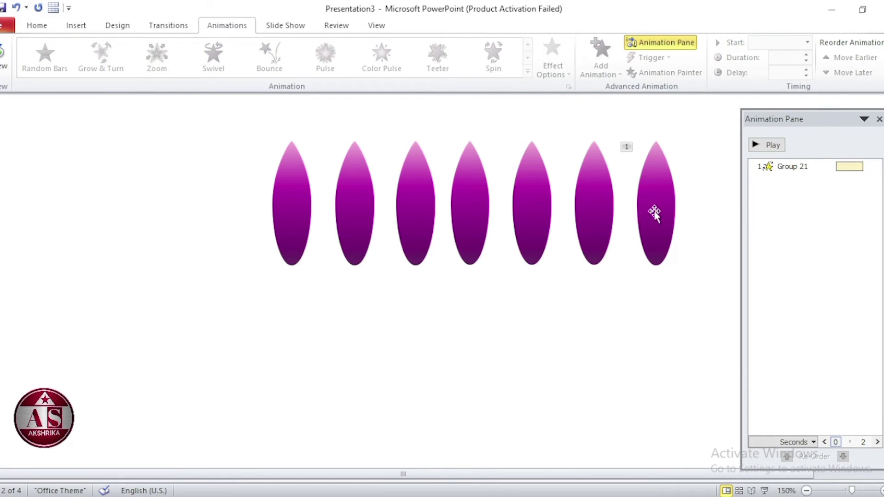
pyautogui.click(657, 210)
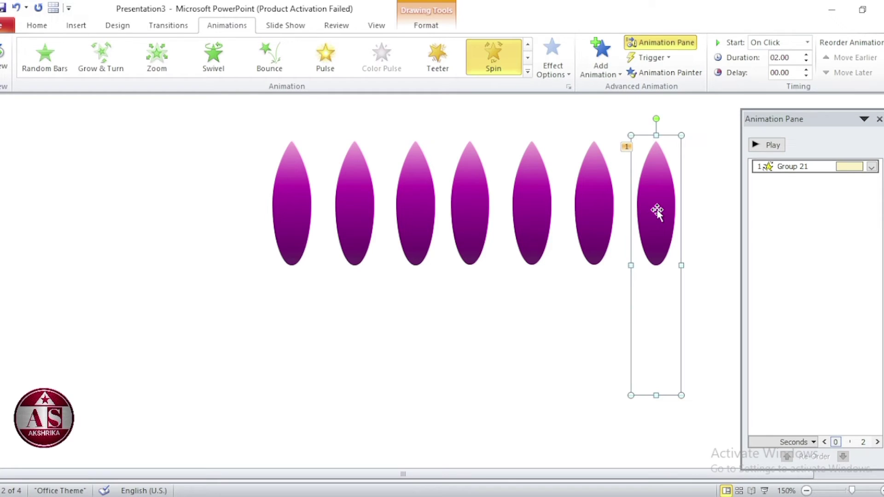
# Paint the Spin onto the sixth petal (Group 18) and set its custom amount to 60°
pyautogui.click(667, 76)
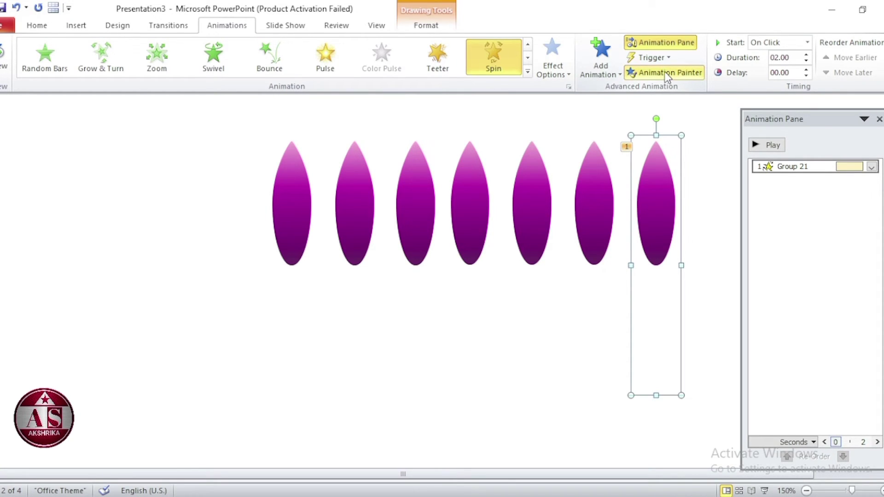
pyautogui.click(592, 198)
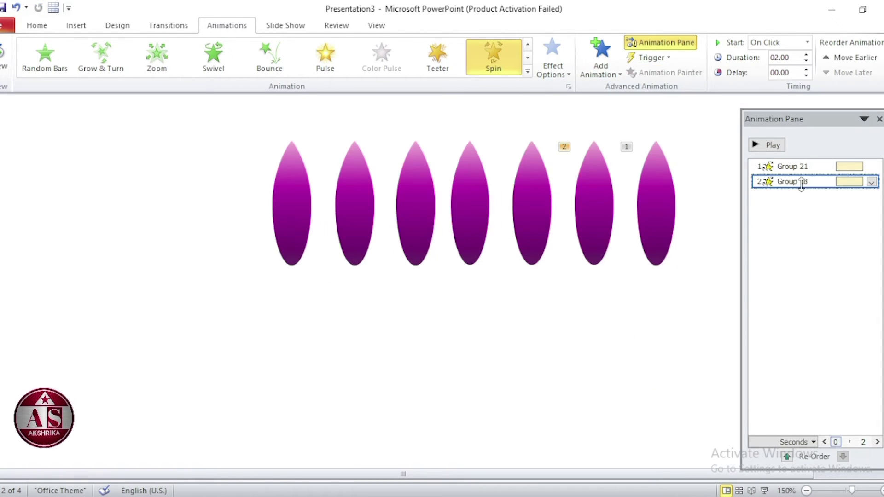
pyautogui.click(871, 182)
pyautogui.click(803, 266)
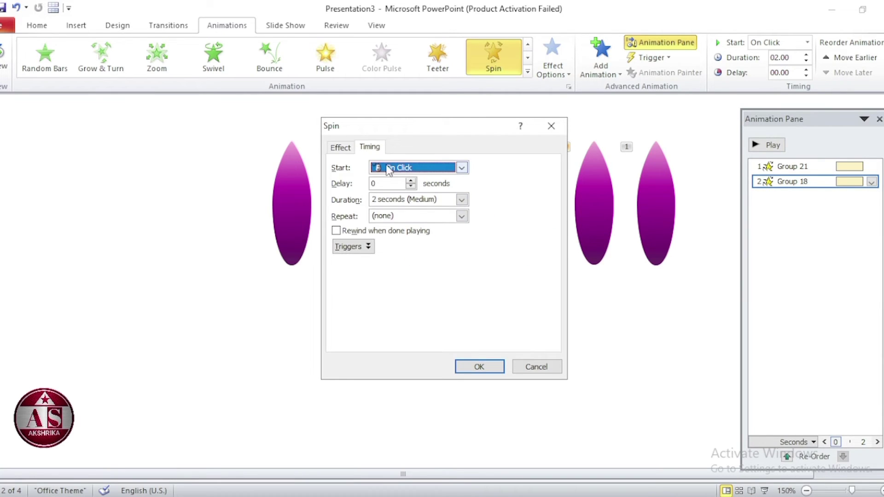
pyautogui.click(343, 149)
pyautogui.click(458, 182)
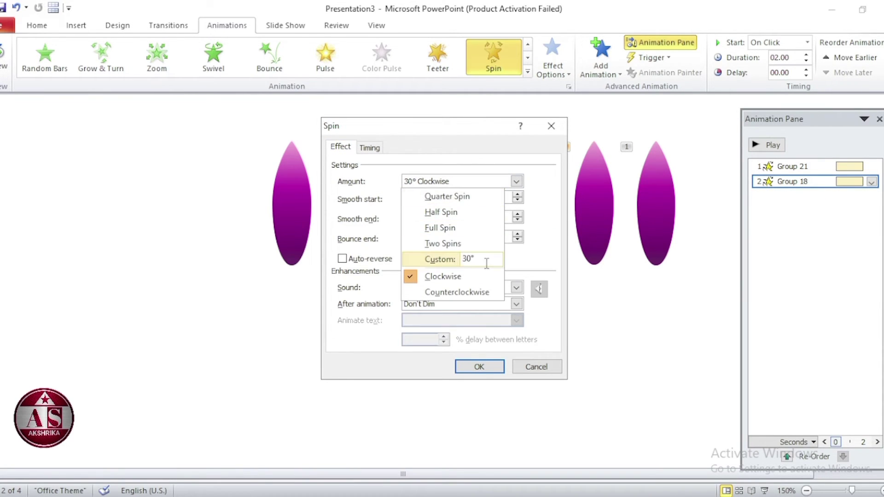
pyautogui.click(468, 259)
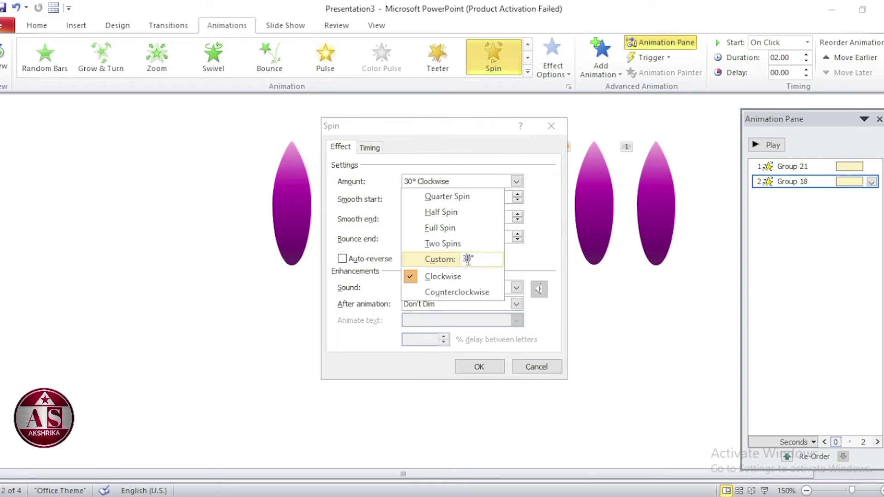
pyautogui.write('60')
pyautogui.press('Return')
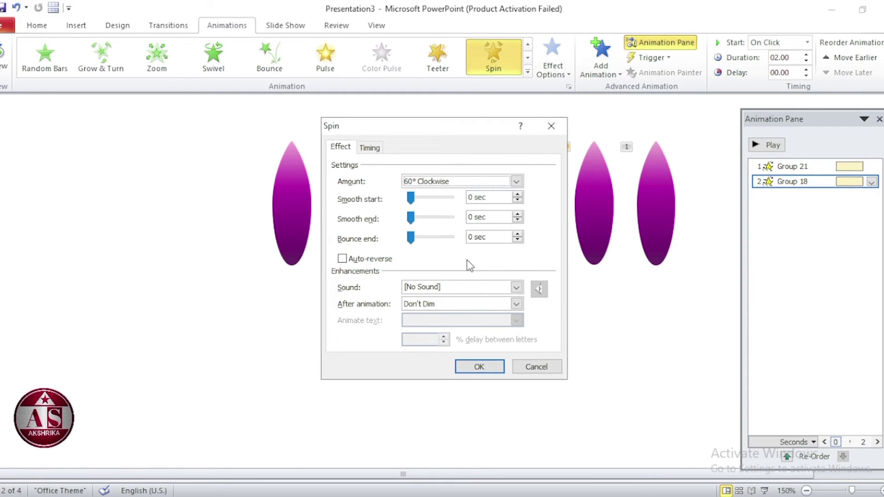
pyautogui.click(479, 367)
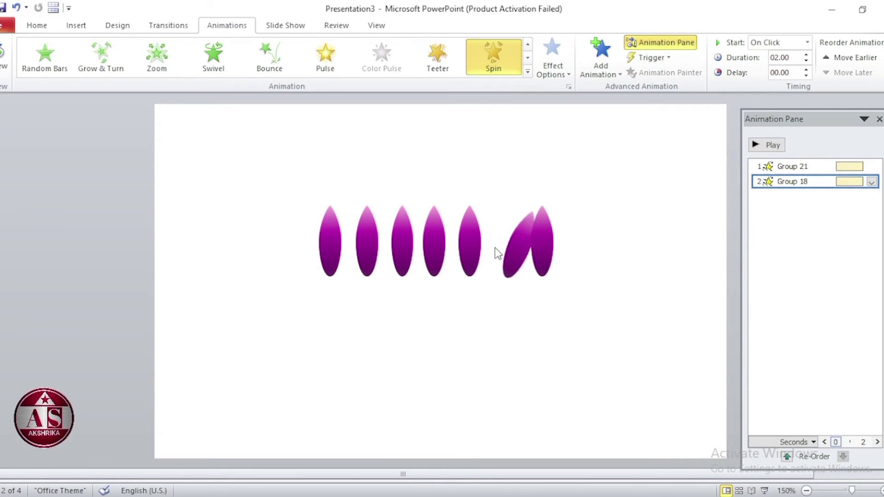
# Paint the Spin onto the fifth petal (Group 15) and change its custom amount to 90°
pyautogui.click(595, 198)
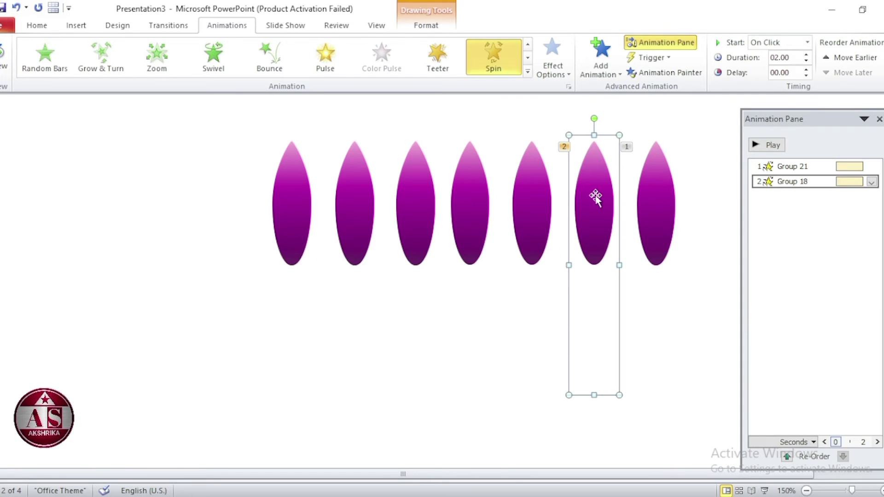
pyautogui.click(669, 71)
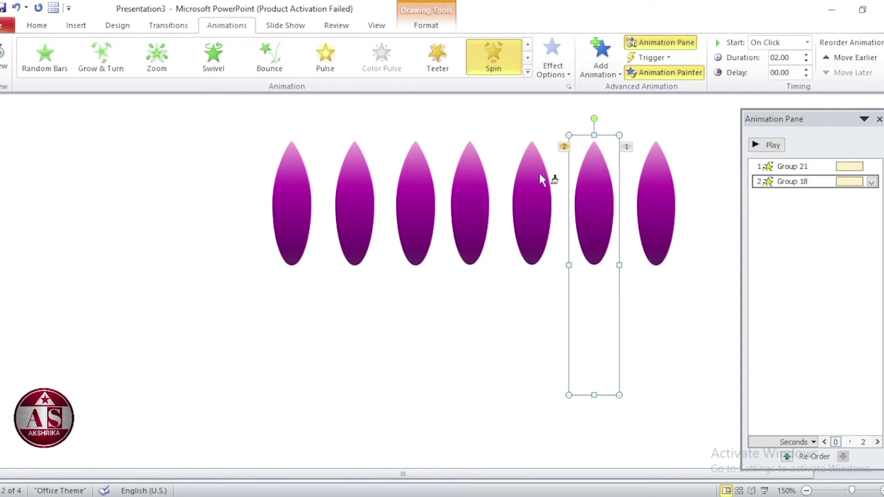
pyautogui.click(532, 186)
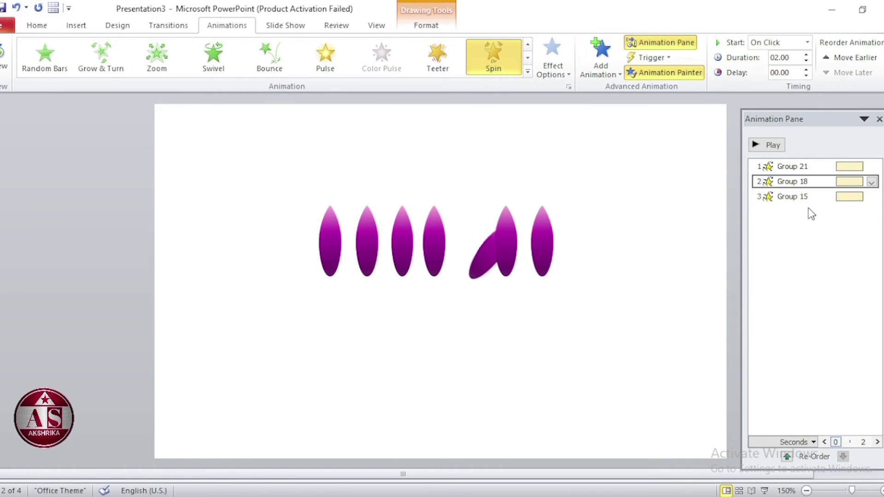
pyautogui.rightClick(808, 197)
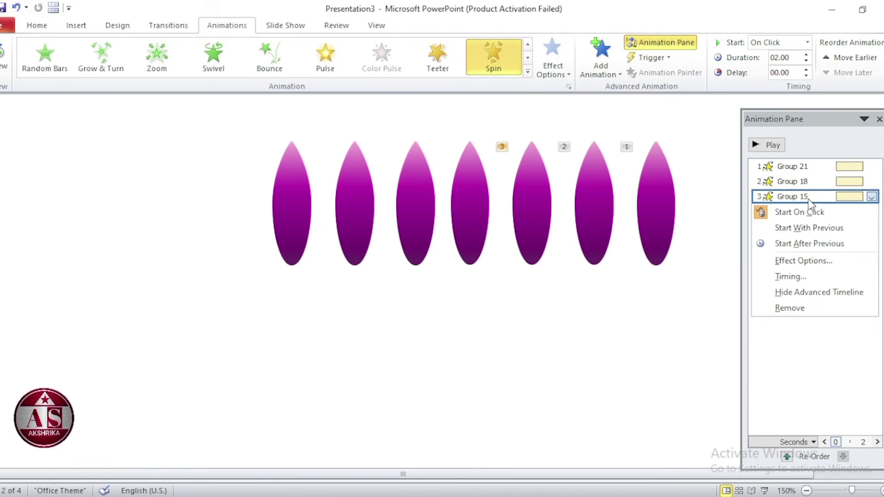
pyautogui.click(805, 278)
pyautogui.click(340, 149)
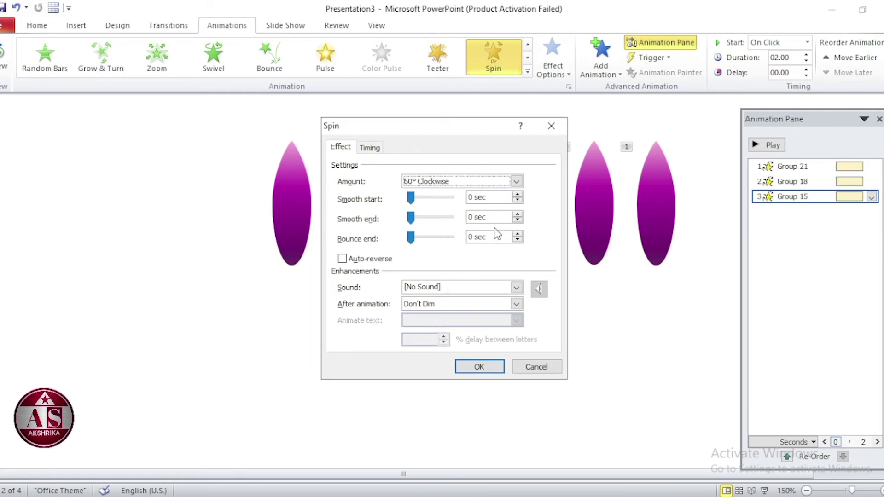
pyautogui.click(501, 182)
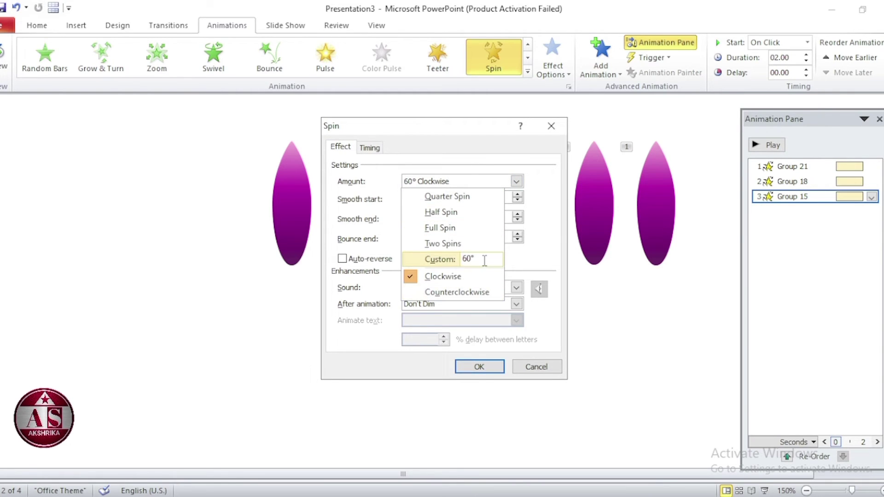
pyautogui.moveTo(485, 260); pyautogui.dragTo(452, 258)
pyautogui.write('90')
pyautogui.press('Return')
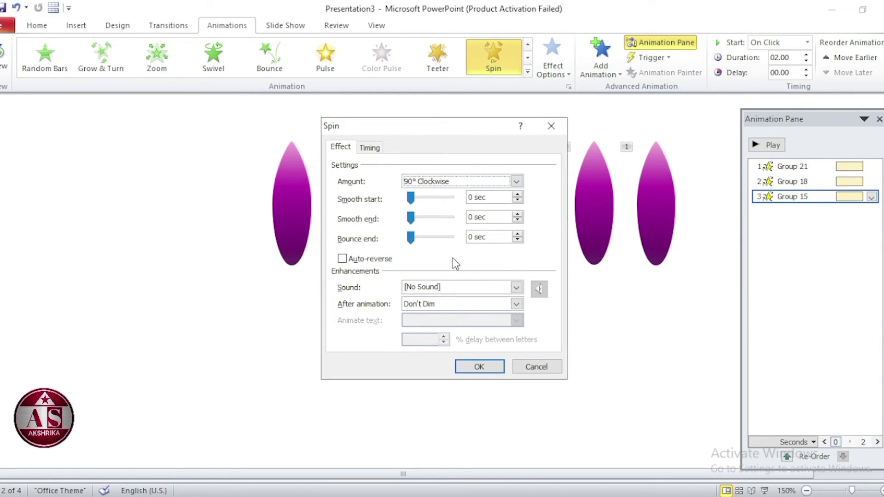
pyautogui.click(488, 366)
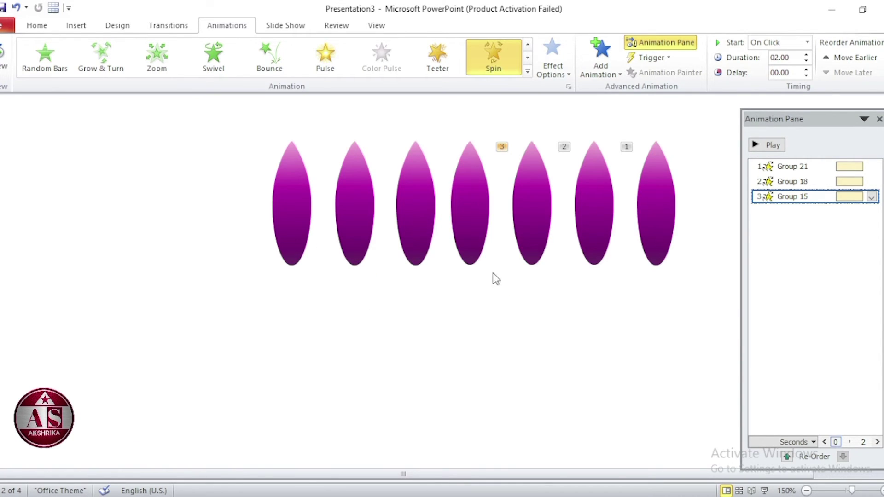
# Copy the 90° spin to the third petal, 60° to the second, and 30° to the leftmost
pyautogui.click(540, 213)
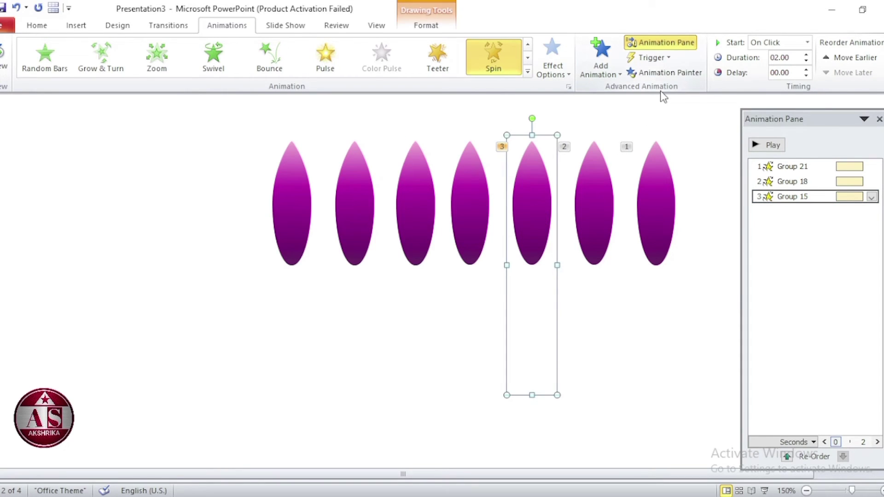
pyautogui.click(670, 74)
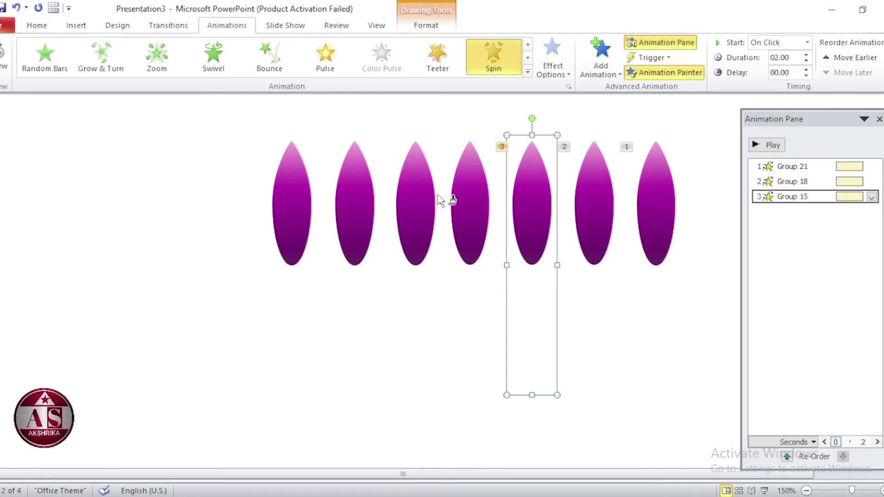
pyautogui.click(416, 199)
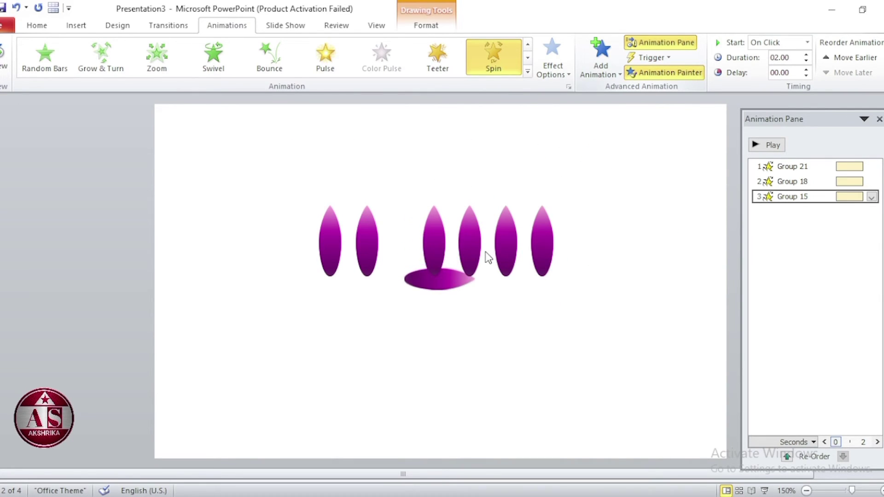
pyautogui.click(601, 223)
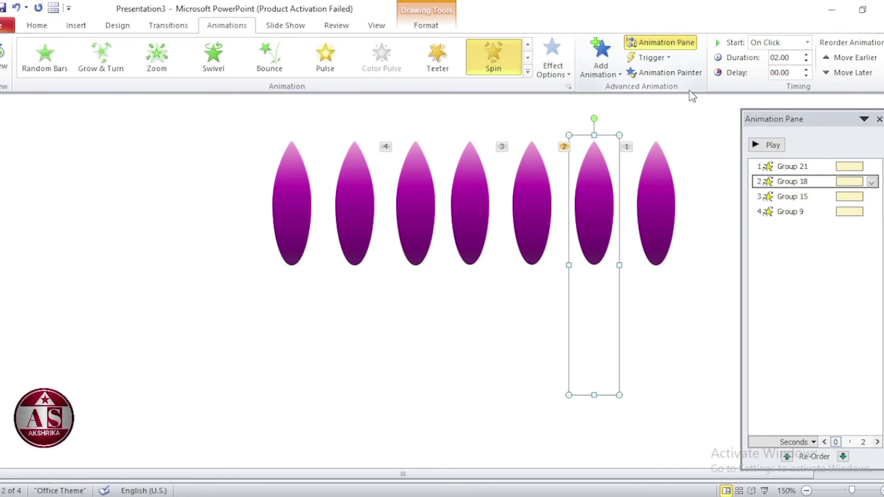
pyautogui.click(679, 75)
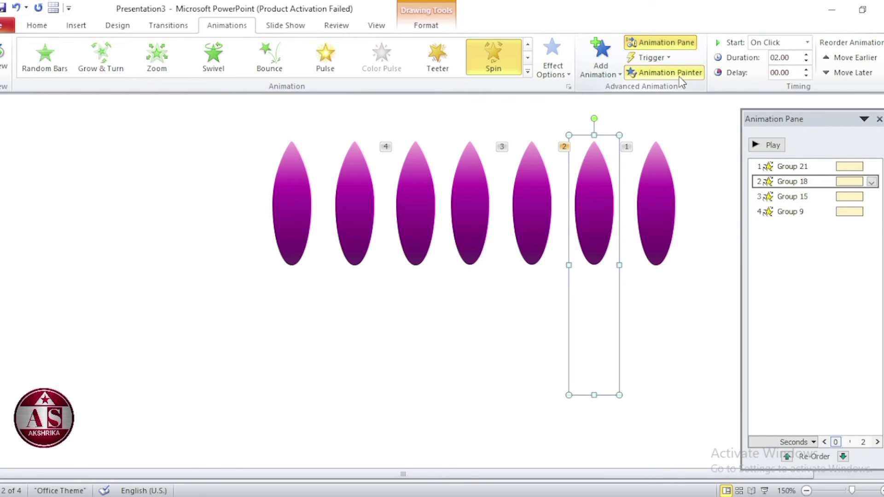
pyautogui.click(348, 214)
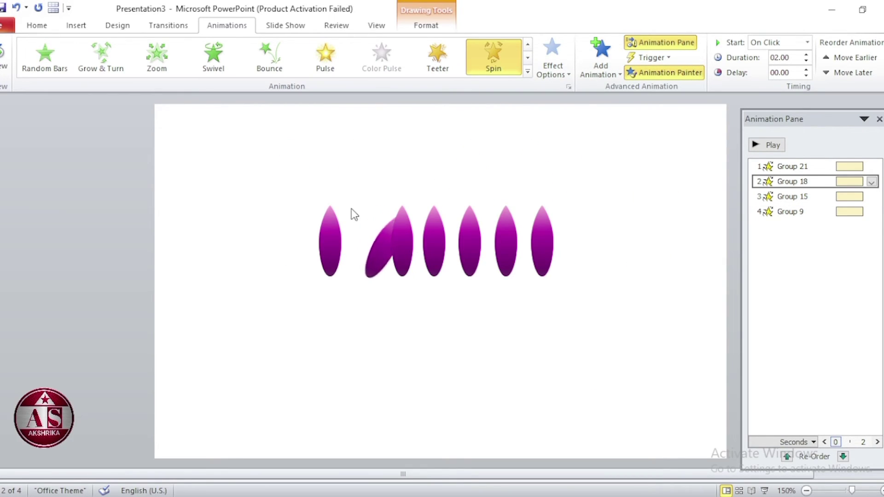
pyautogui.click(549, 248)
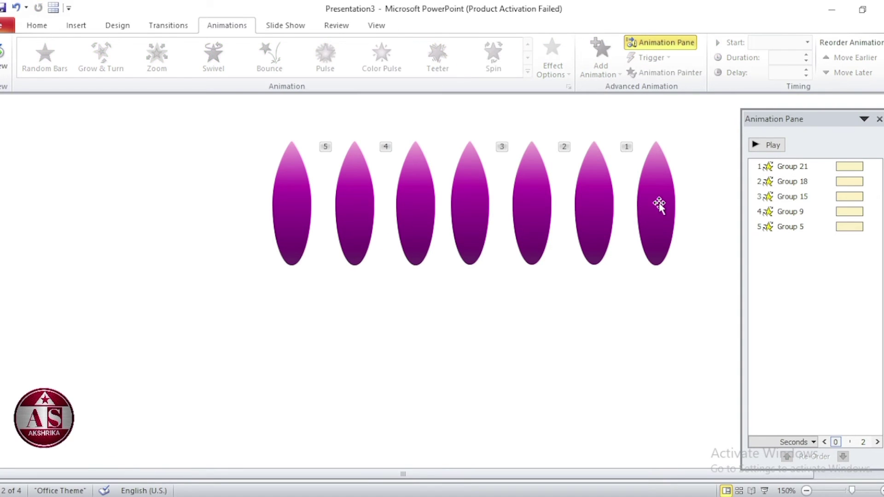
pyautogui.click(659, 203)
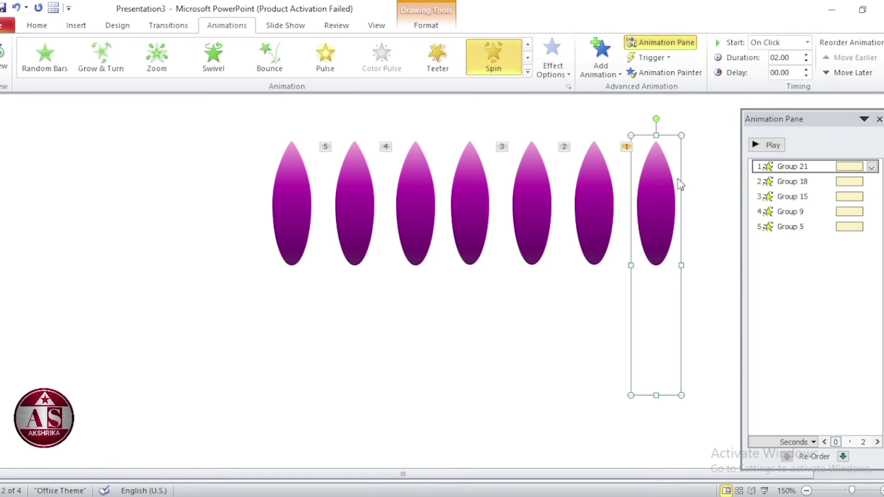
pyautogui.click(687, 72)
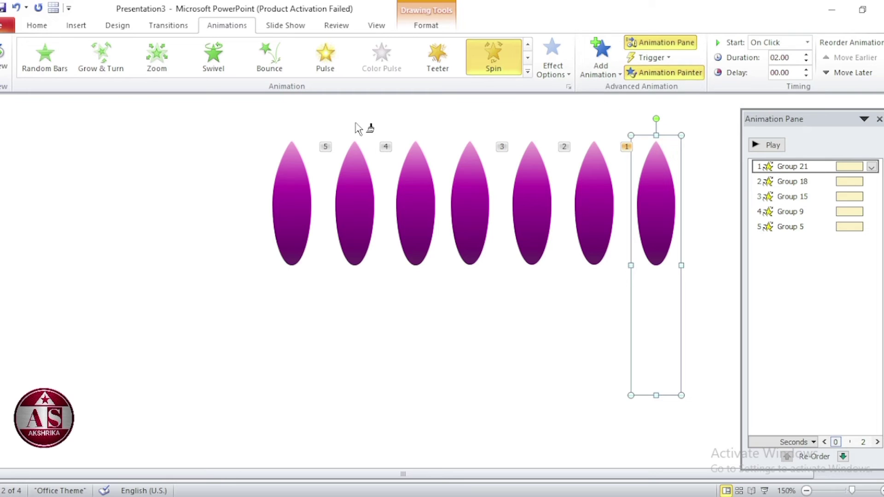
pyautogui.click(284, 175)
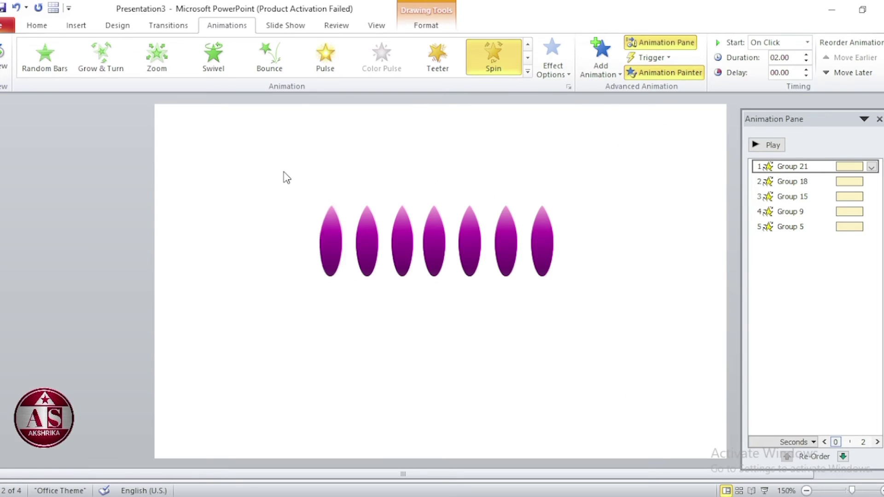
# Select the three left petals and bring up their spin Effect Options
pyautogui.click(302, 226)
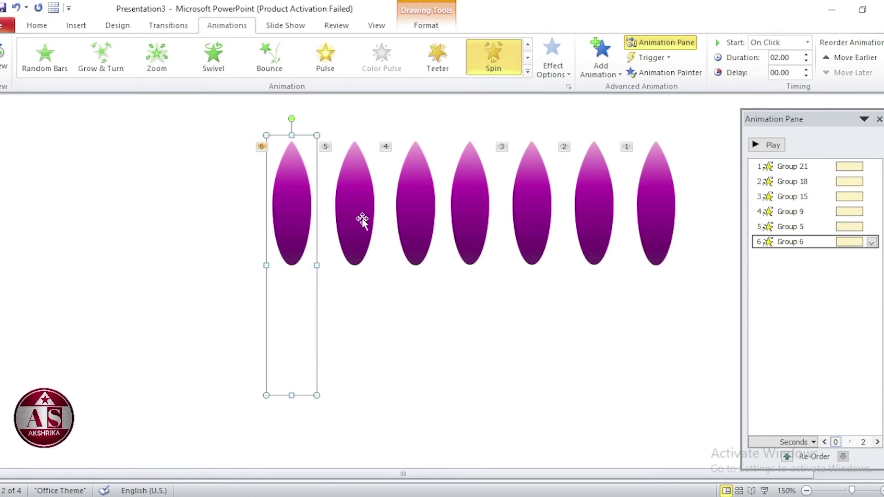
pyautogui.keyDown('shift'); pyautogui.click(361, 221); pyautogui.keyUp('shift')
pyautogui.keyDown('shift'); pyautogui.click(401, 223); pyautogui.keyUp('shift')
pyautogui.click(537, 67)
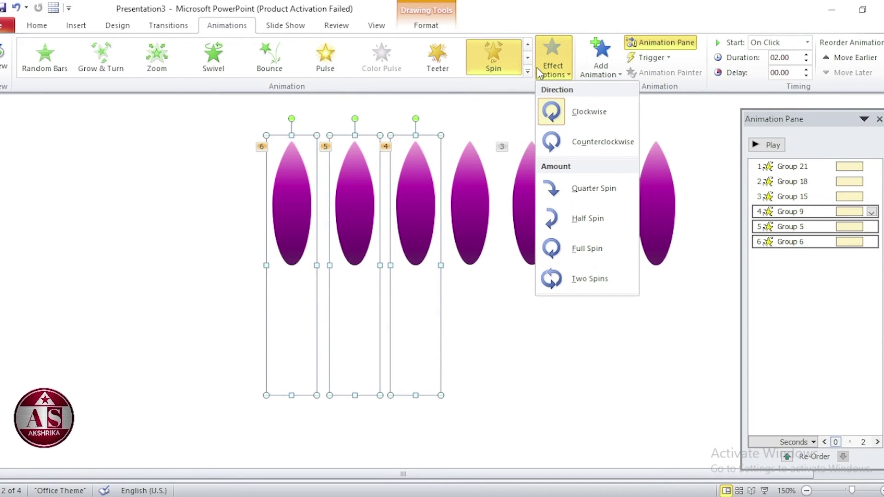
# Make the three left petals spin counterclockwise and set every petal spin to start With Previous
pyautogui.click(553, 141)
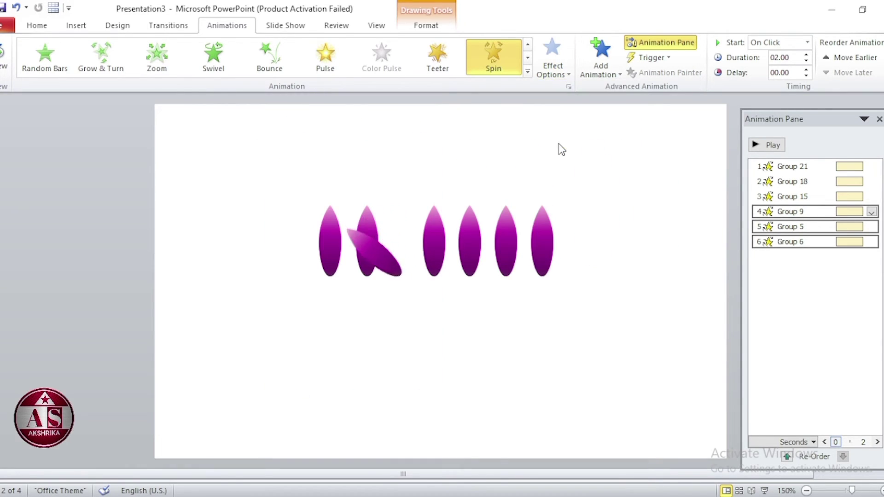
pyautogui.click(351, 349)
pyautogui.hotkey('ctrl', 'a')
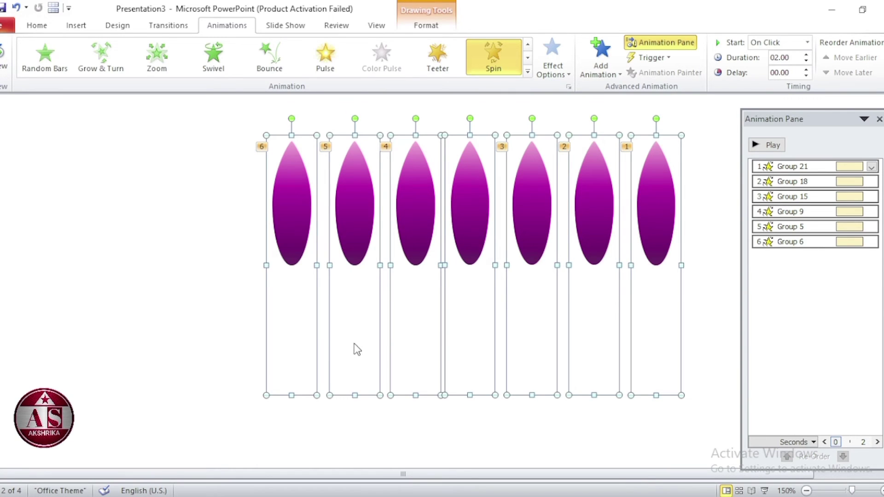
pyautogui.click(808, 42)
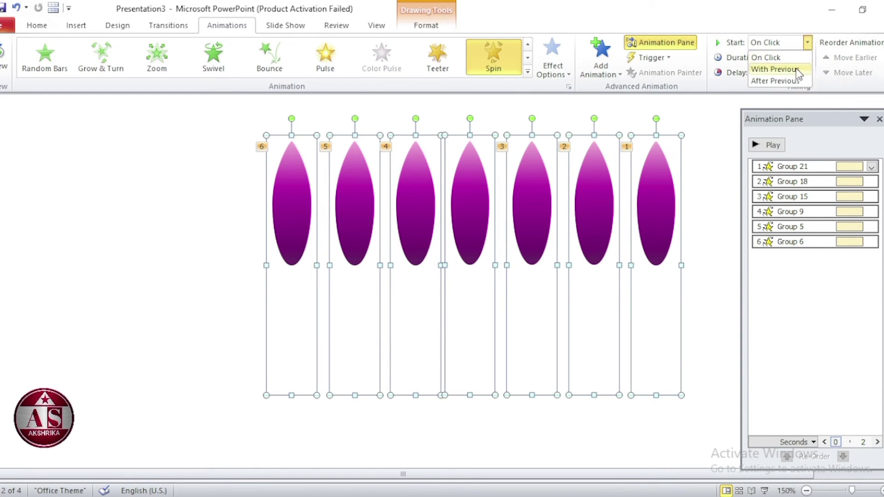
pyautogui.click(775, 70)
# Stack all petals into one bud with Align Center and Align Middle, then preview it
pyautogui.click(426, 25)
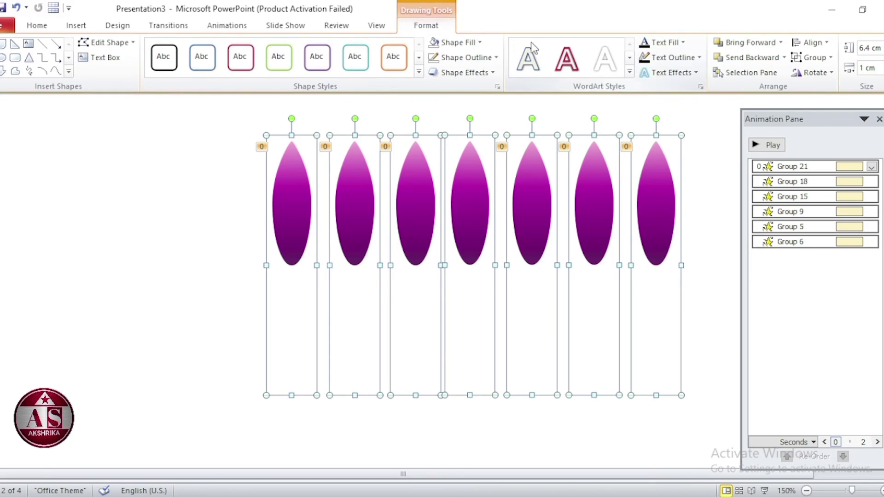
pyautogui.click(811, 42)
pyautogui.click(825, 69)
pyautogui.click(814, 44)
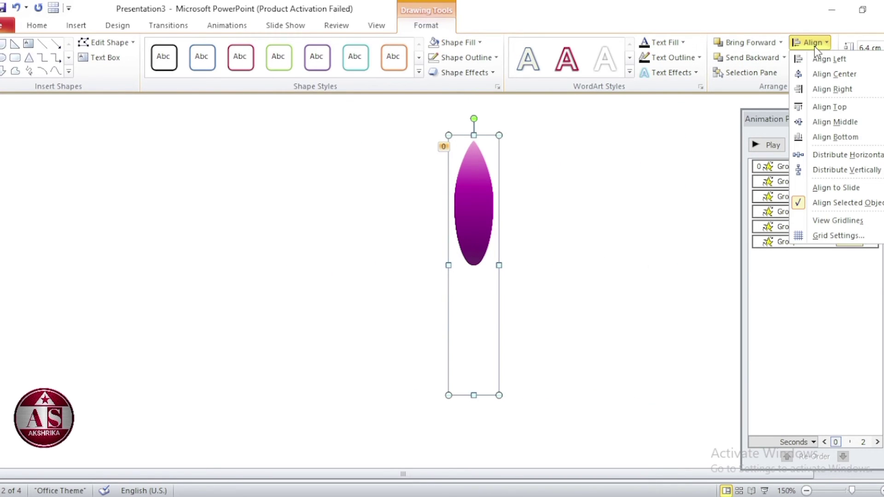
pyautogui.click(833, 122)
pyautogui.hotkey('shift', 'F5')
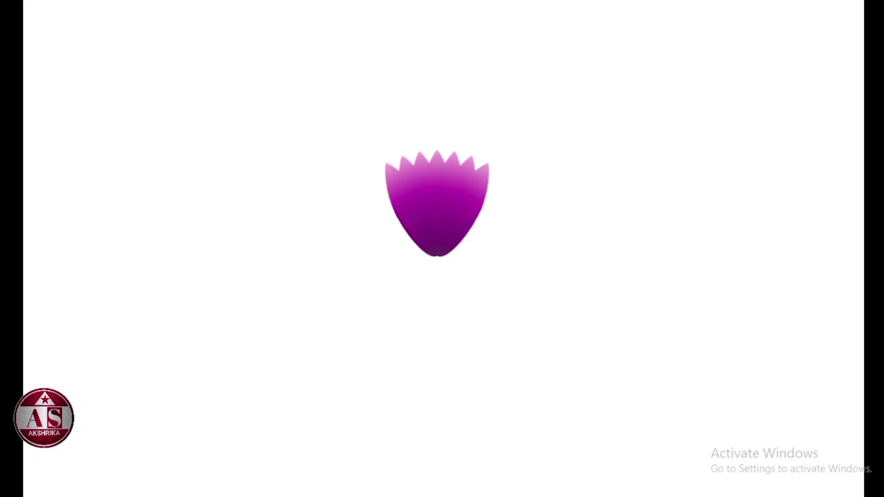
pyautogui.press('Escape')
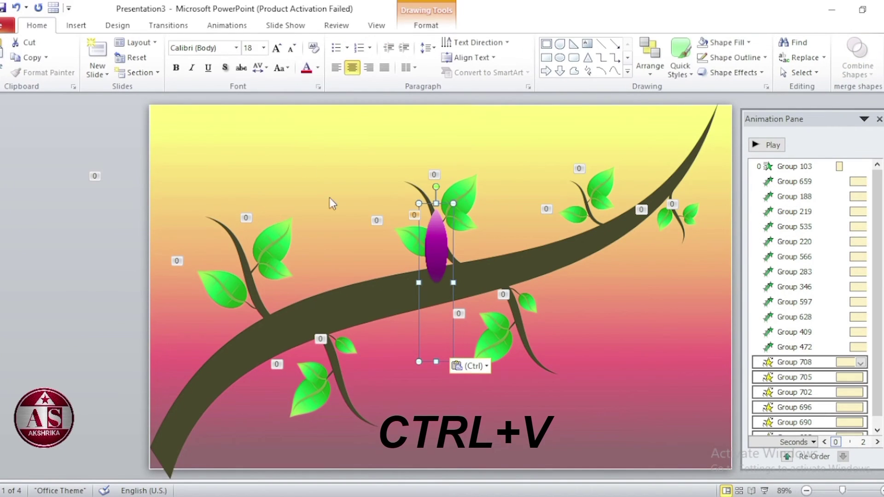
# Place the pasted bud on the left stem and tilt it to lean left
pyautogui.moveTo(439, 256); pyautogui.dragTo(215, 199)
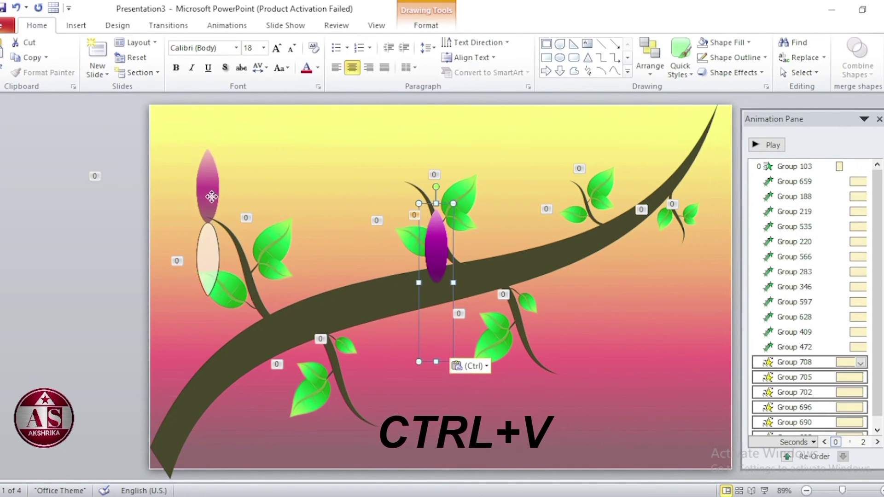
pyautogui.moveTo(211, 124); pyautogui.dragTo(181, 130)
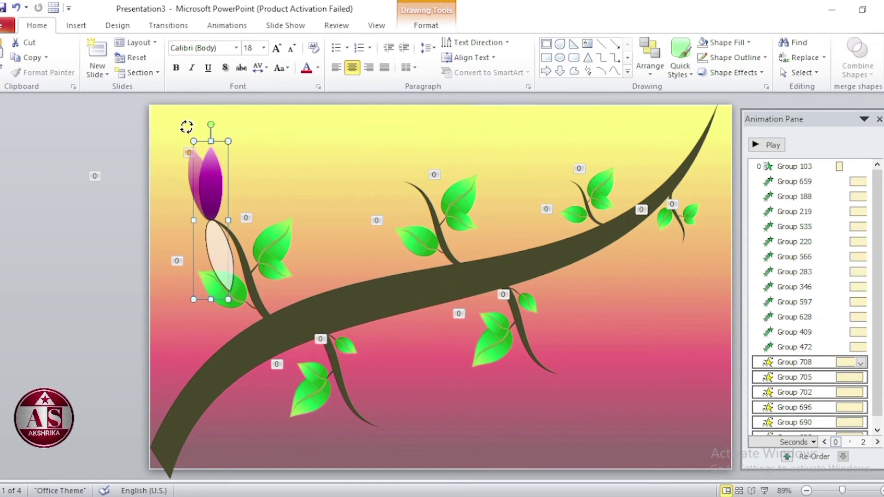
pyautogui.click(272, 157)
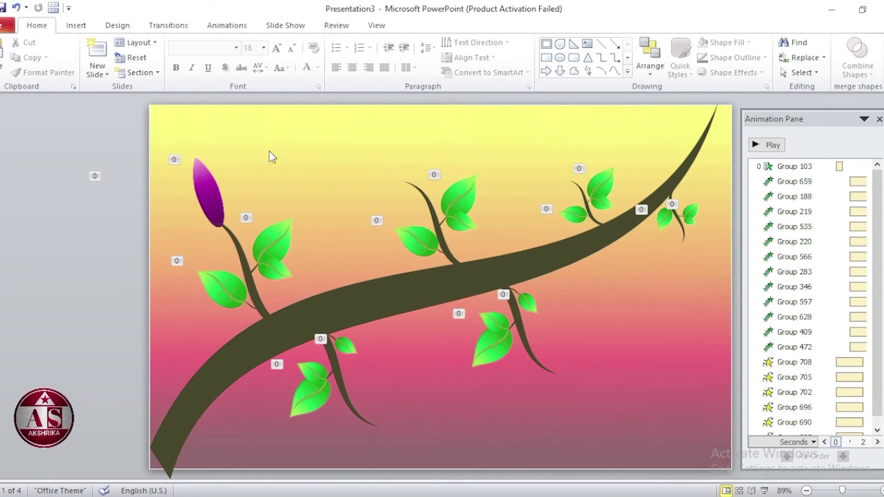
# Add a text box above the first bud reading 'Option 1' over 'Write text here'
pyautogui.click(78, 28)
pyautogui.click(334, 56)
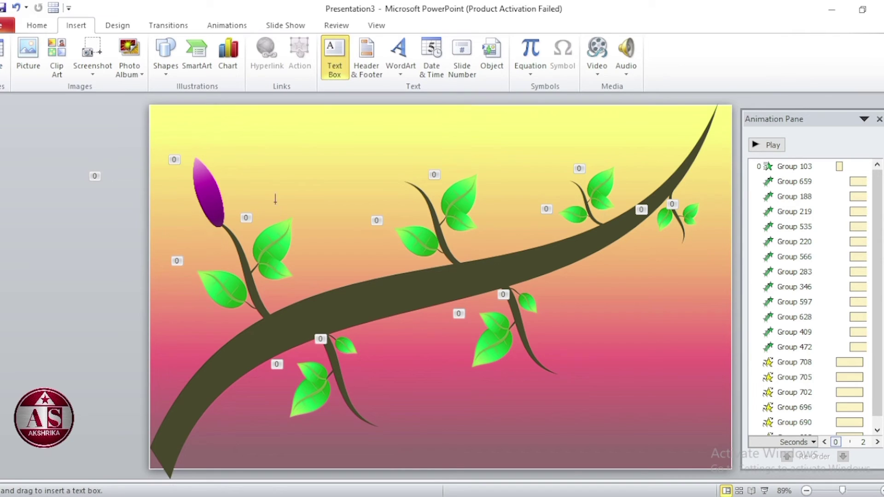
pyautogui.moveTo(247, 125); pyautogui.dragTo(342, 189)
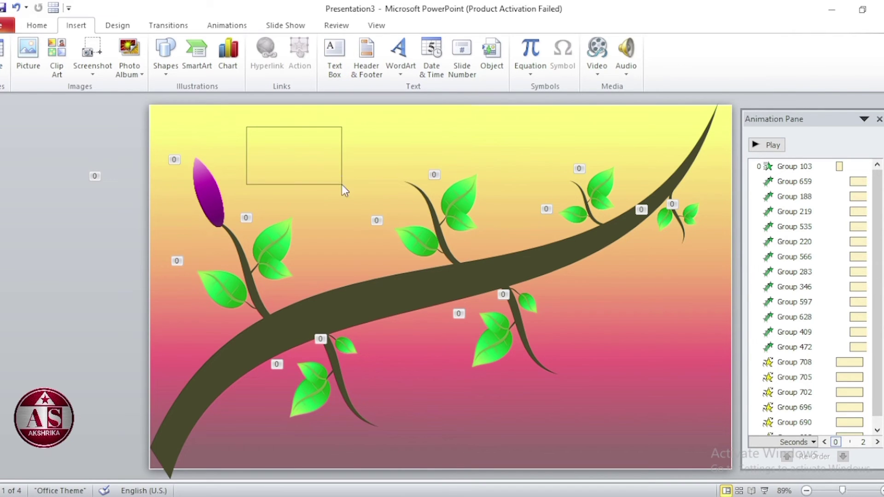
pyautogui.write('0')
pyautogui.press('Return')
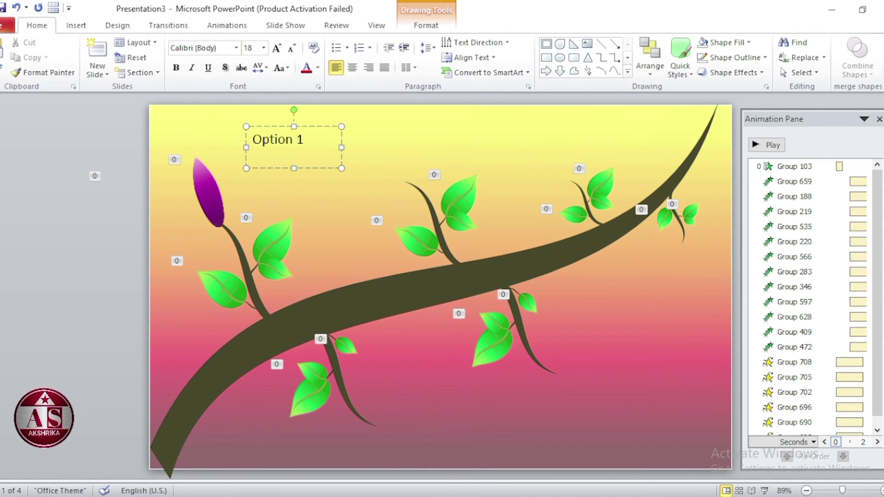
pyautogui.write('xt here')
# Centre both label lines and set the 'Option 1' heading in Arial Black
pyautogui.tripleClick(343, 152)
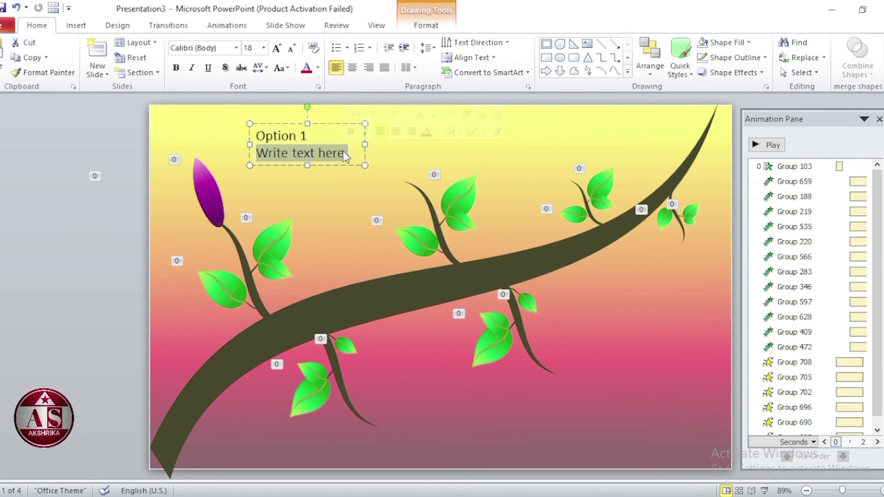
pyautogui.hotkey('ctrl', 'a')
pyautogui.click(352, 68)
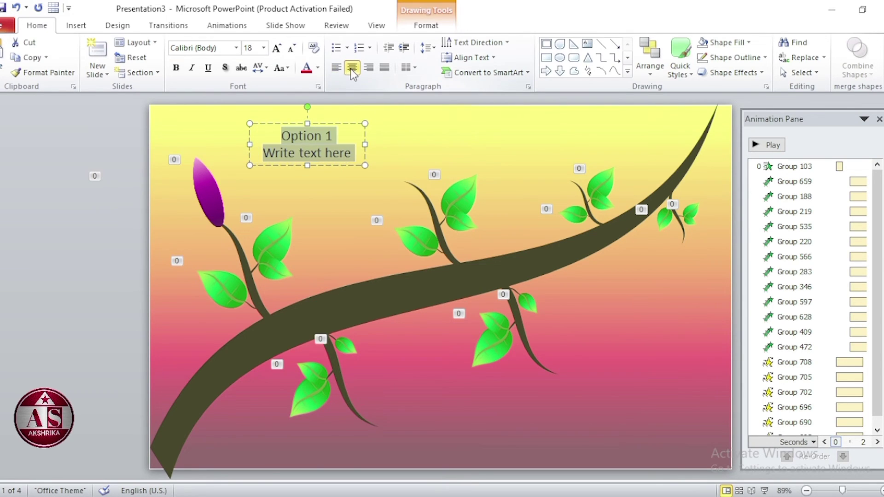
pyautogui.moveTo(336, 136); pyautogui.dragTo(282, 136)
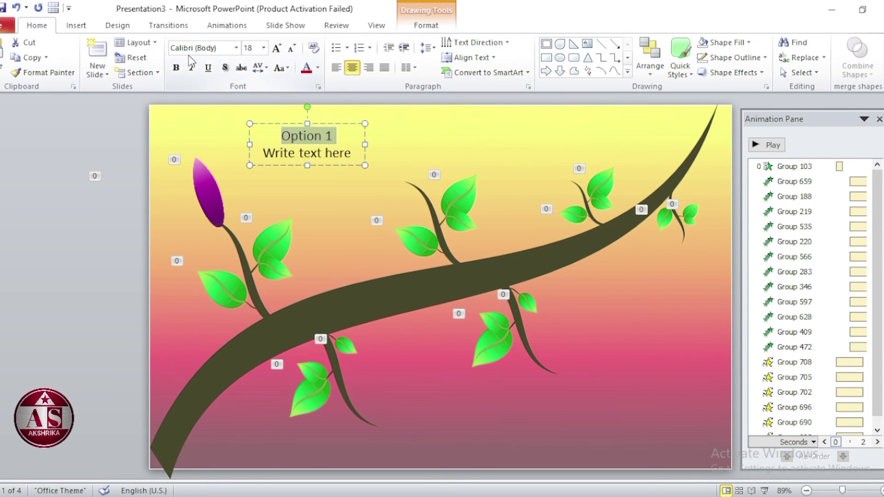
pyautogui.click(237, 48)
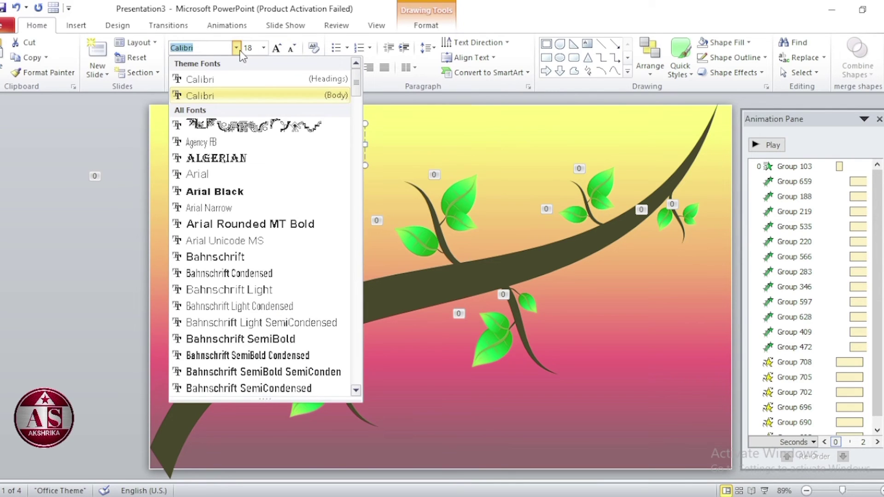
pyautogui.click(235, 192)
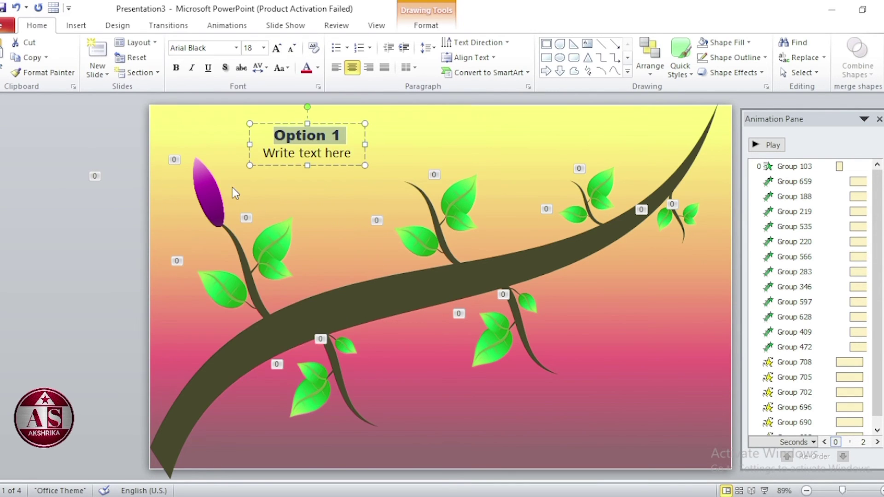
pyautogui.click(240, 29)
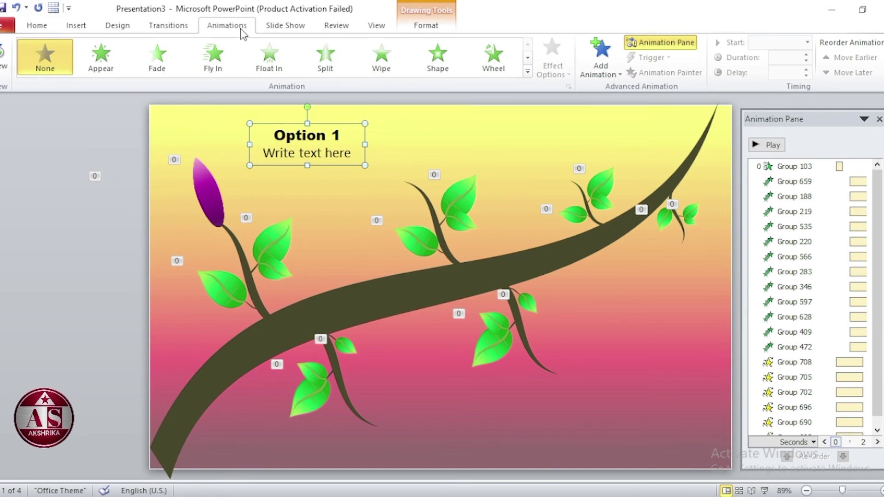
# Apply a Wipe entrance from the left to the Option 1 label
pyautogui.click(594, 56)
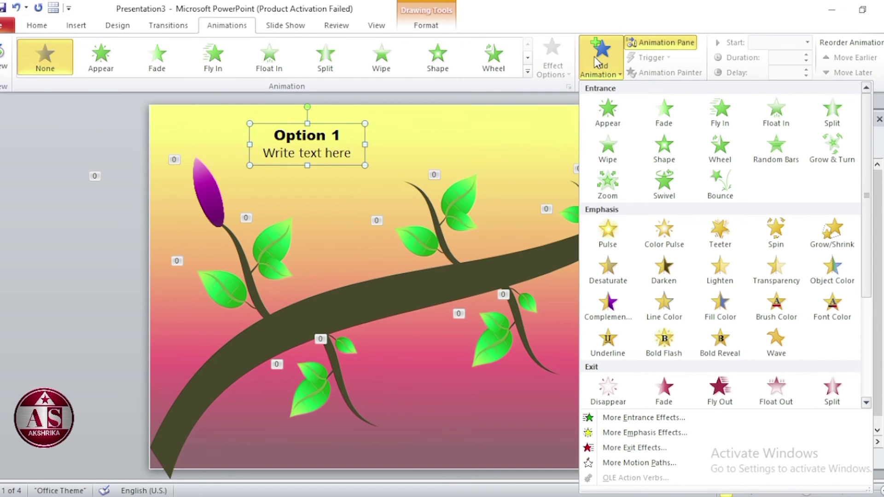
pyautogui.click(610, 147)
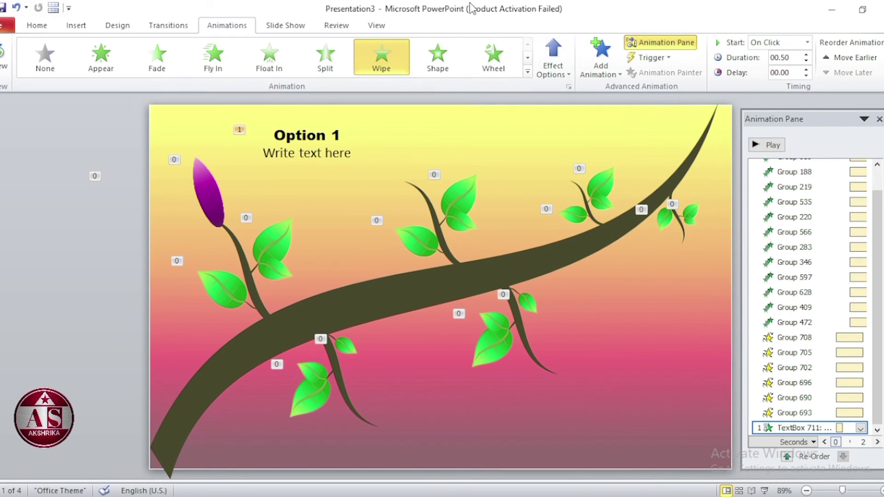
pyautogui.click(552, 69)
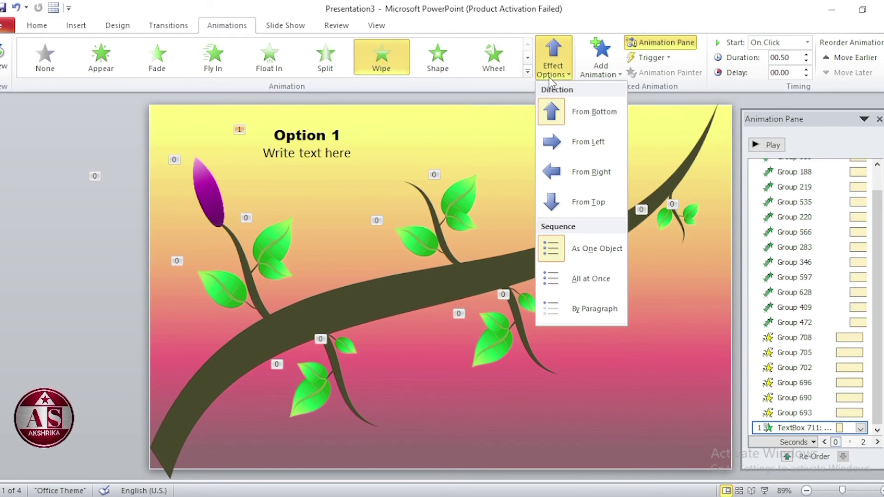
pyautogui.click(565, 138)
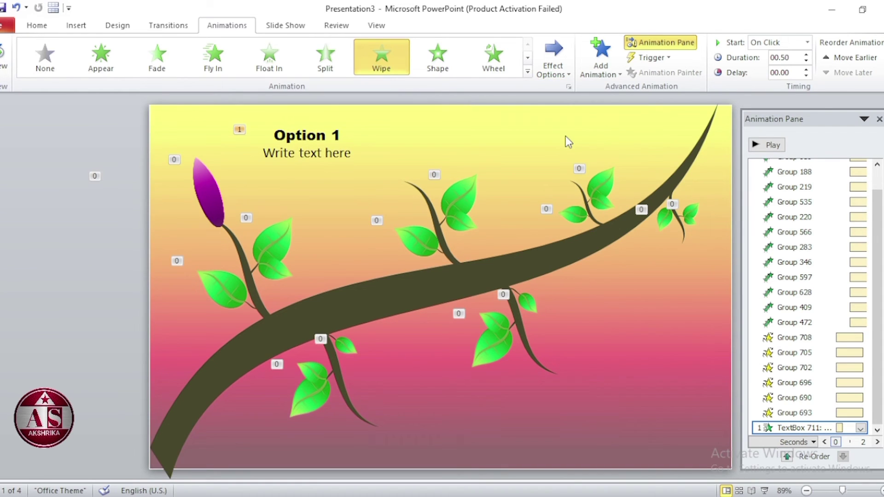
pyautogui.click(860, 428)
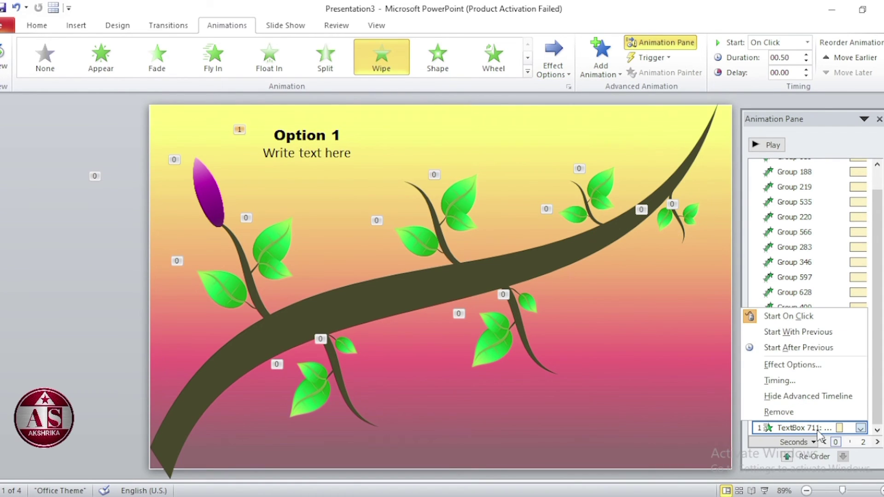
# Start the wipe After Previous, then paste a downward-rotated bud at the lower stem's end
pyautogui.click(814, 349)
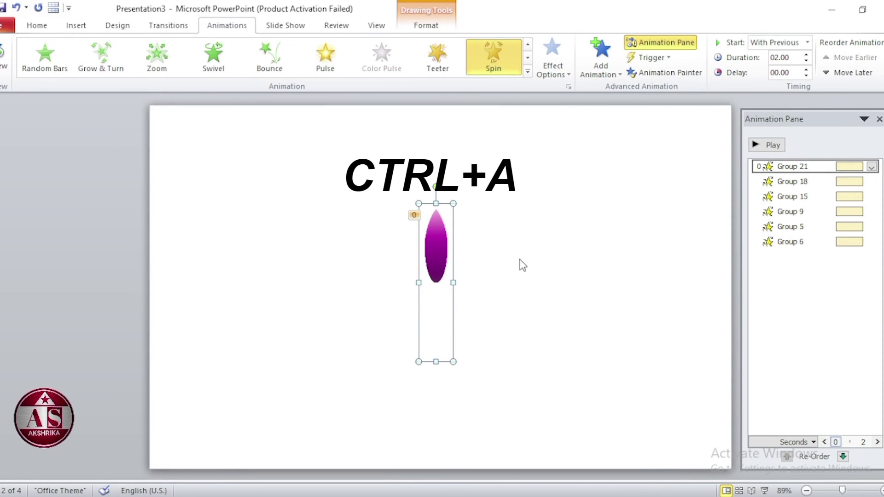
pyautogui.hotkey('ctrl', 'a')
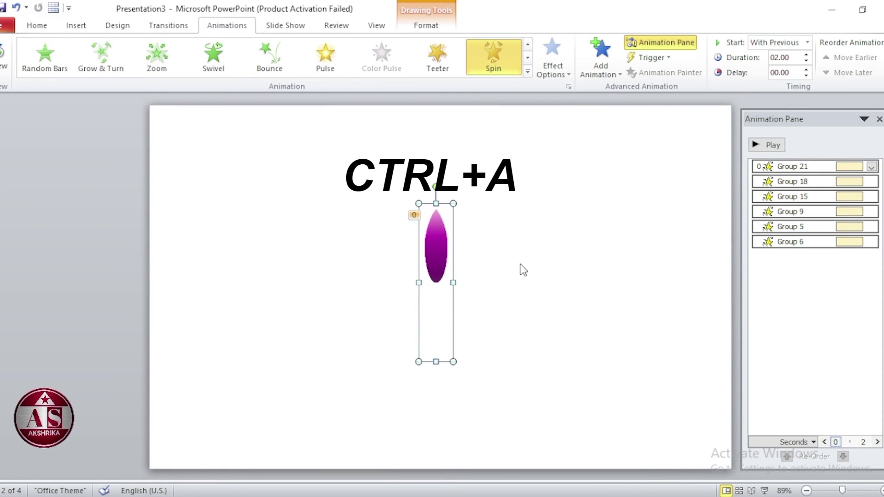
pyautogui.hotkey('ctrl', 'c')
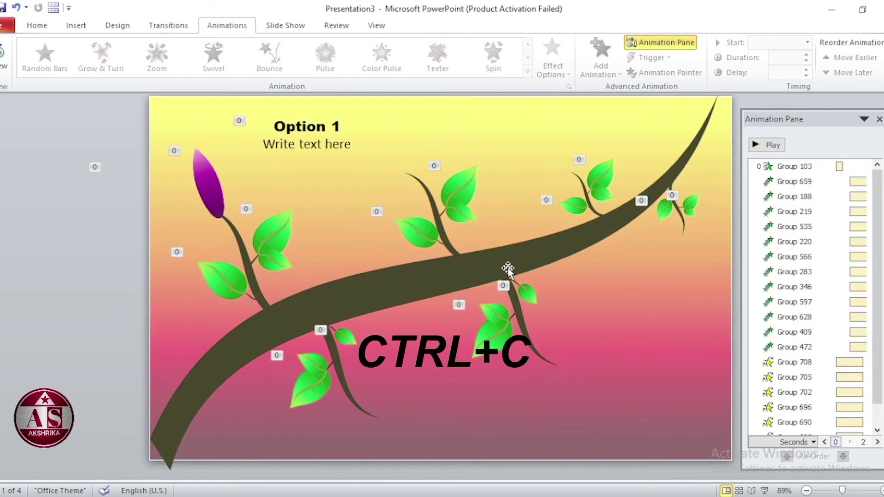
pyautogui.hotkey('ctrl', 'v')
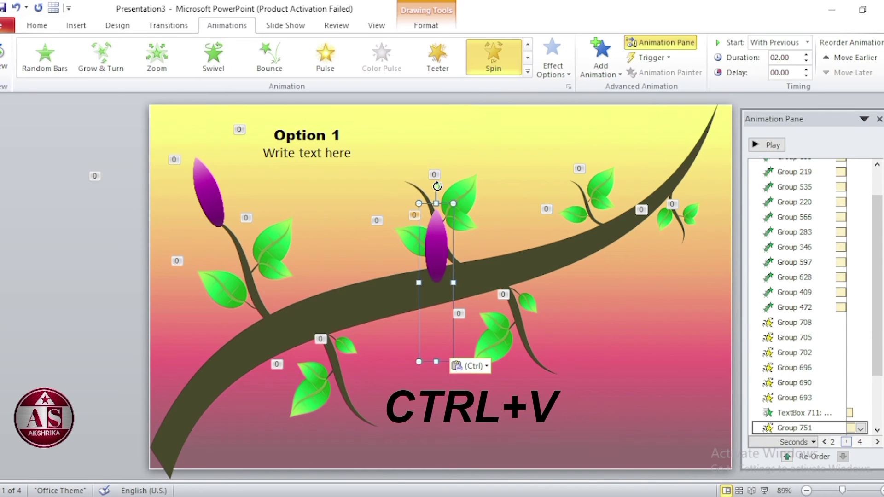
pyautogui.moveTo(437, 186); pyautogui.dragTo(524, 381)
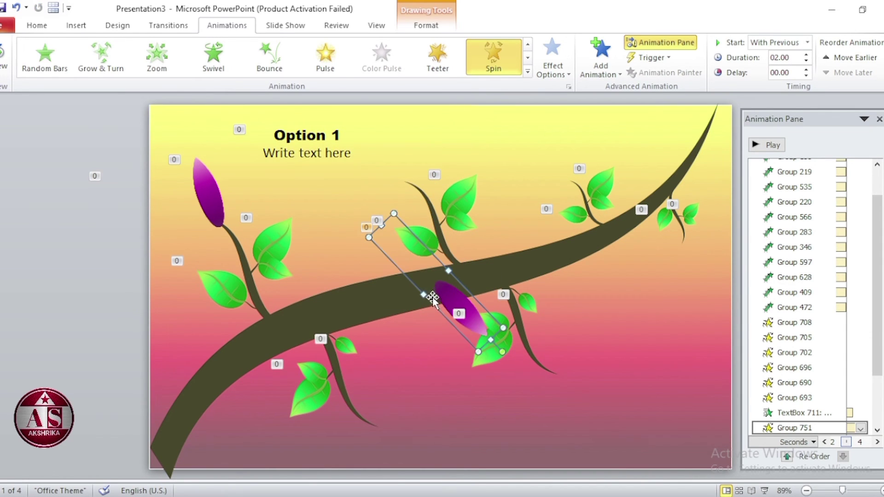
pyautogui.moveTo(433, 299); pyautogui.dragTo(357, 427)
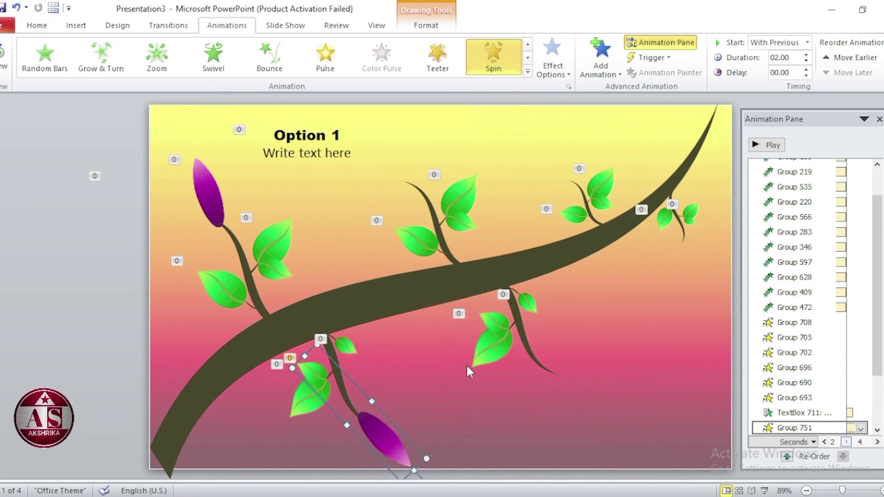
# Duplicate the Option 1 label, move it to the slide bottom, and change it to 'Option 2'
pyautogui.click(296, 135)
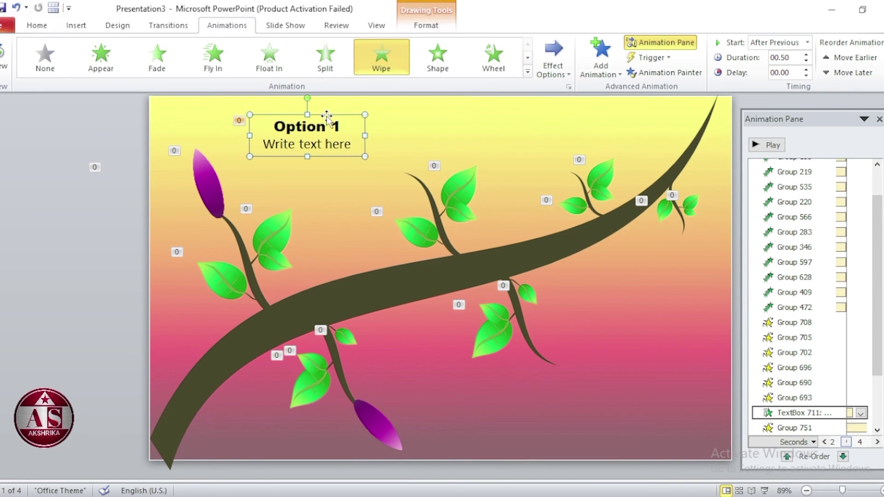
pyautogui.hotkey('ctrl', 'd')
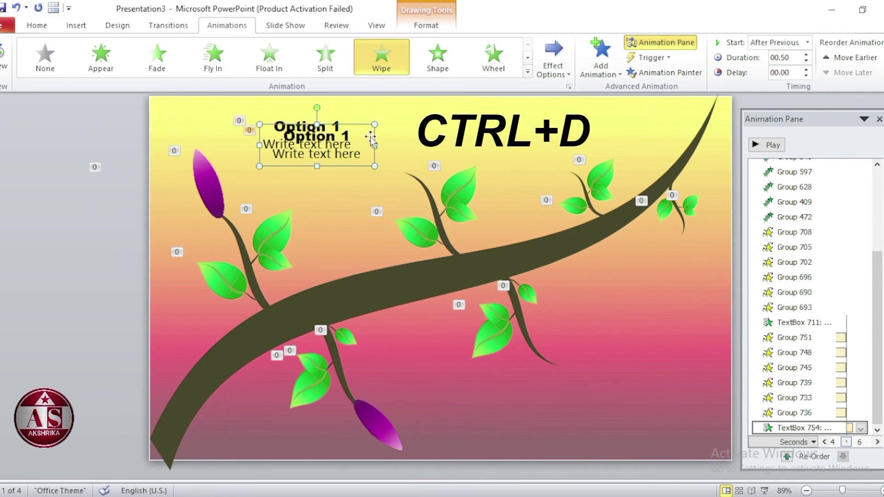
pyautogui.moveTo(361, 128); pyautogui.dragTo(506, 413)
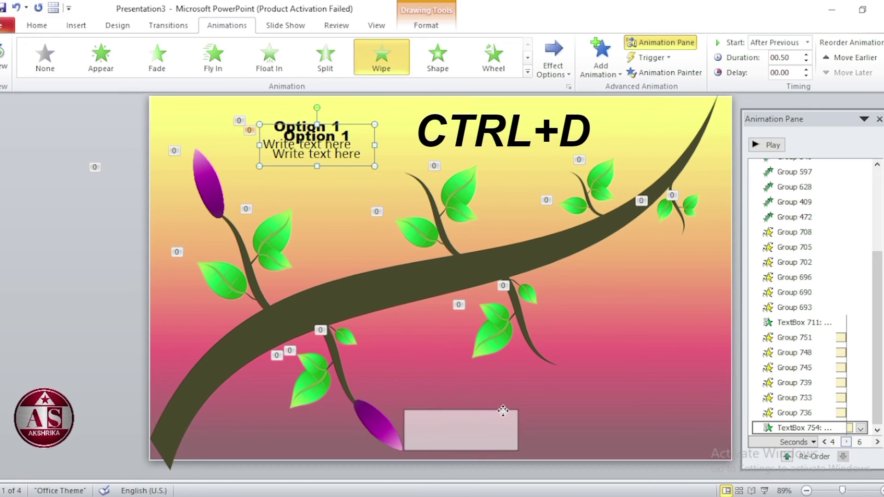
pyautogui.click(496, 420)
pyautogui.press('BackSpace')
pyautogui.write('2')
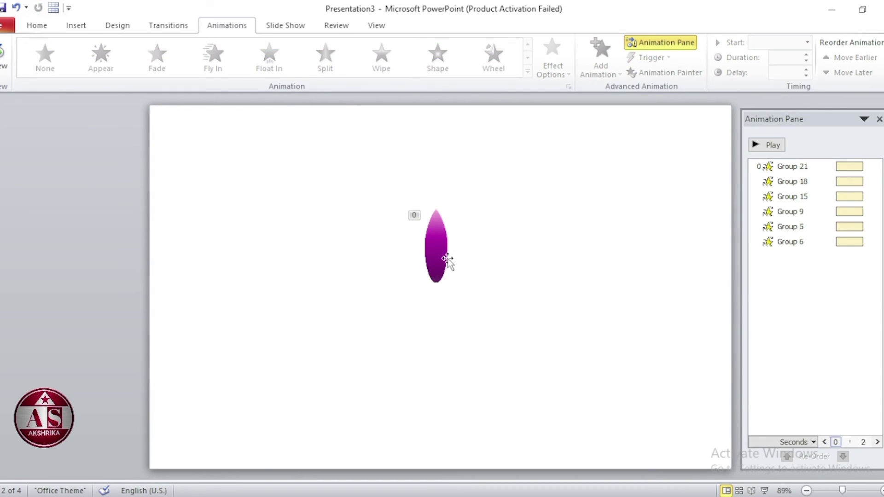
# Paste another bud onto the upper middle stem, tilted to lean left
pyautogui.hotkey('ctrl', 'a')
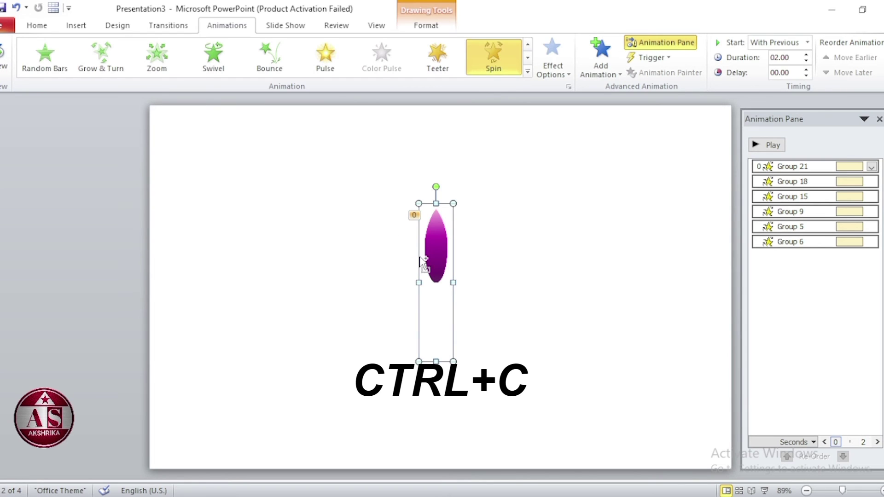
pyautogui.hotkey('ctrl', 'v')
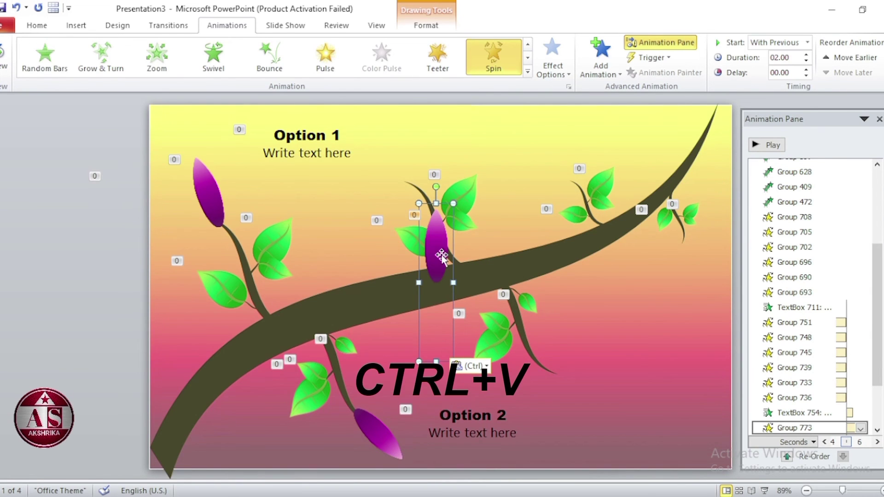
pyautogui.moveTo(441, 256); pyautogui.dragTo(428, 168)
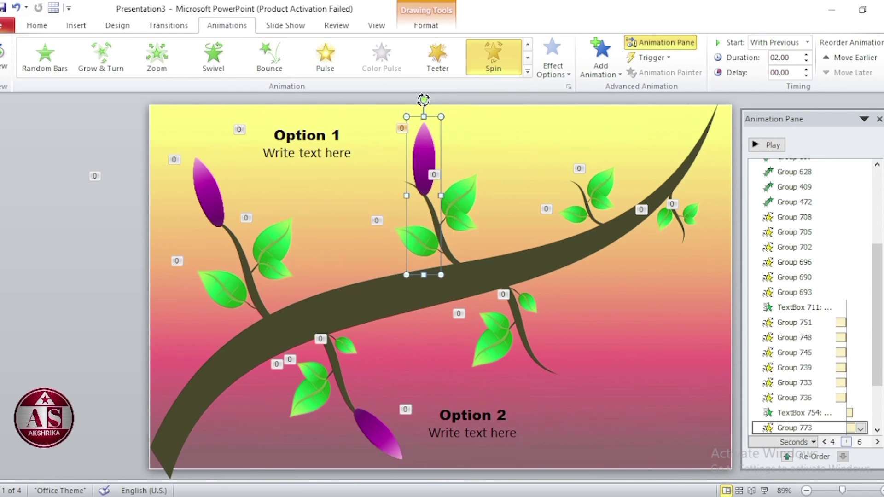
pyautogui.moveTo(424, 99)
pyautogui.mouseDown()
pyautogui.moveTo(413, 170)
pyautogui.moveTo(423, 207)
pyautogui.moveTo(421, 192)
pyautogui.mouseUp()
# Duplicate the Option 2 label, move it near the upper-right leaves, and renumber it 'Option 3'
pyautogui.click(506, 414)
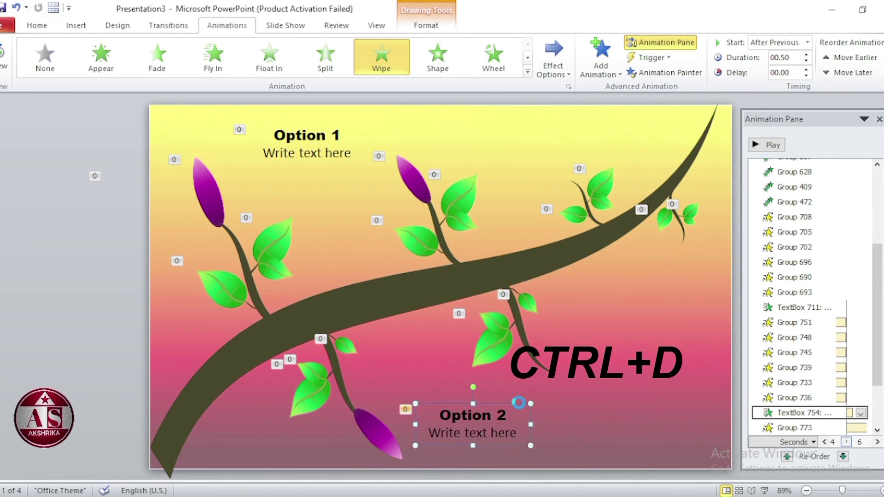
pyautogui.hotkey('ctrl', 'd')
pyautogui.moveTo(534, 413); pyautogui.dragTo(540, 136)
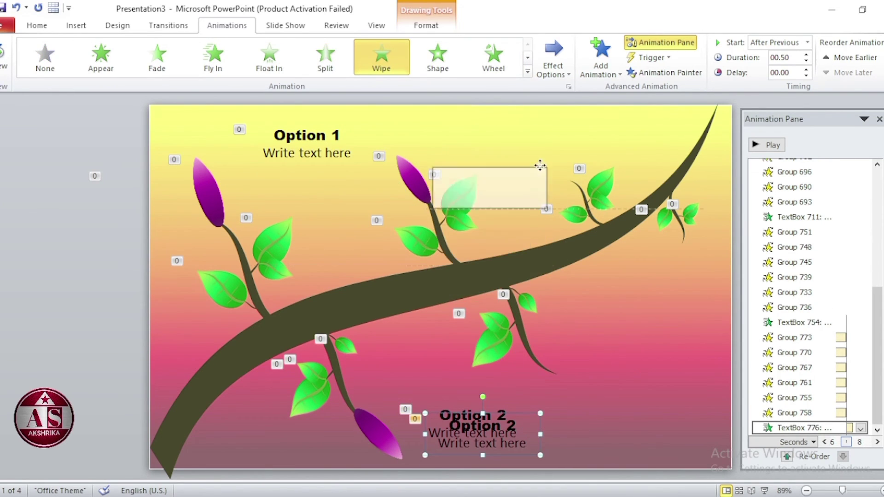
pyautogui.press('BackSpace')
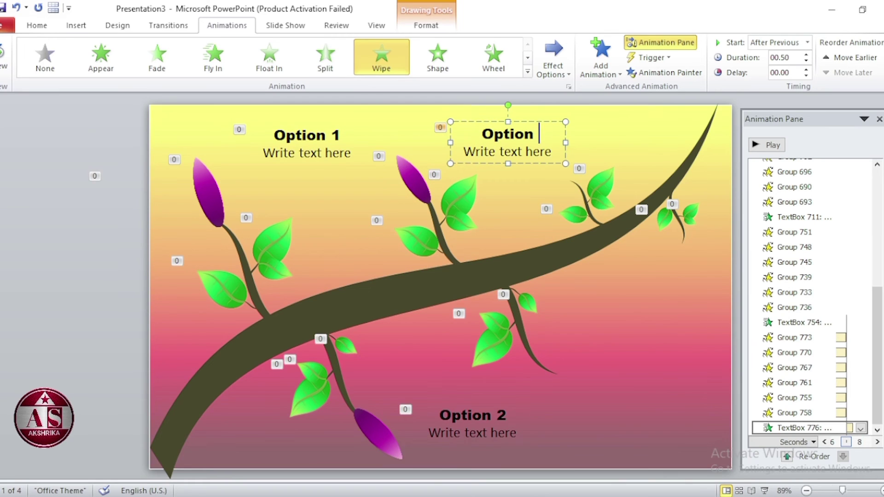
pyautogui.write('3')
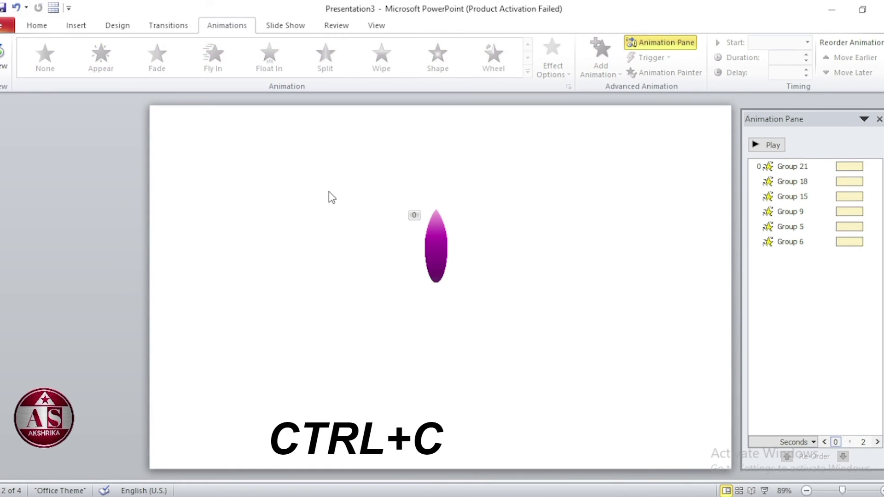
# Paste a bud and set it tilted diagonally on the lower-right stem tip
pyautogui.hotkey('ctrl', 'a')
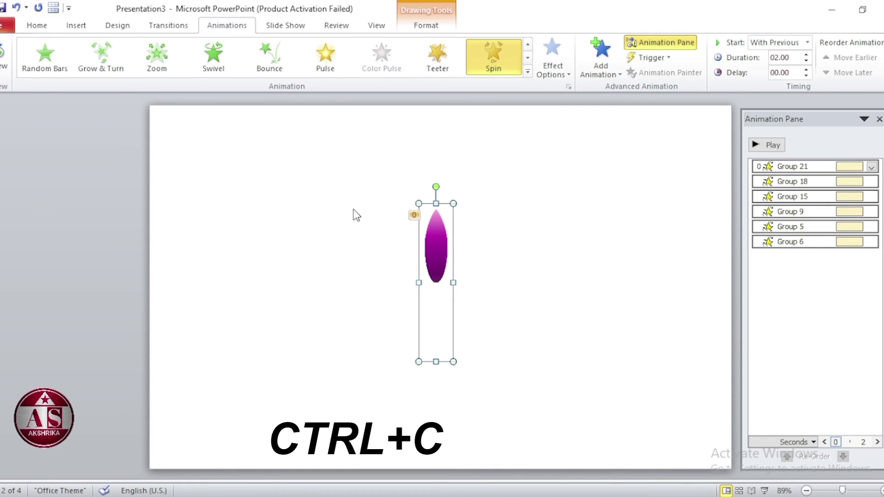
pyautogui.hotkey('ctrl', 'v')
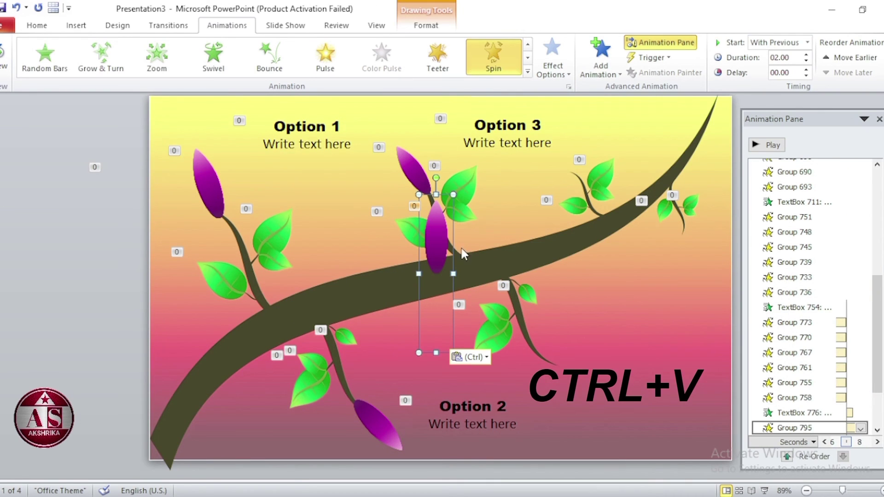
pyautogui.moveTo(454, 201); pyautogui.dragTo(571, 320)
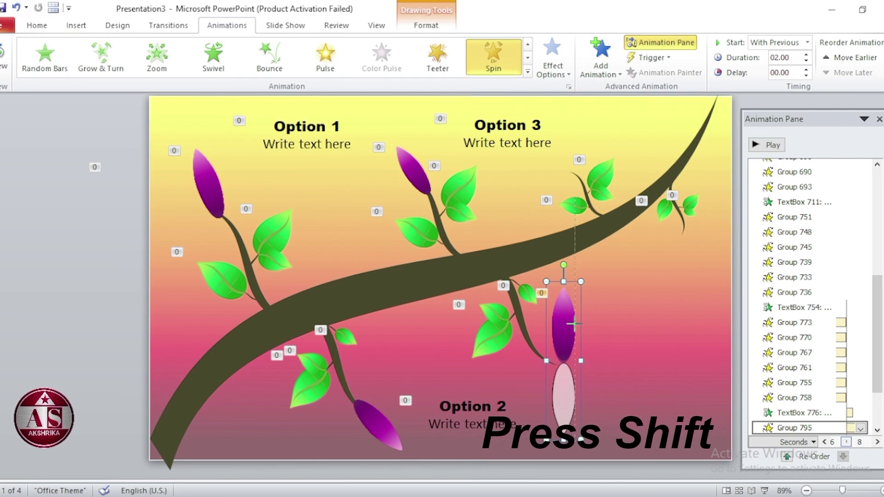
pyautogui.moveTo(571, 320); pyautogui.dragTo(572, 327)
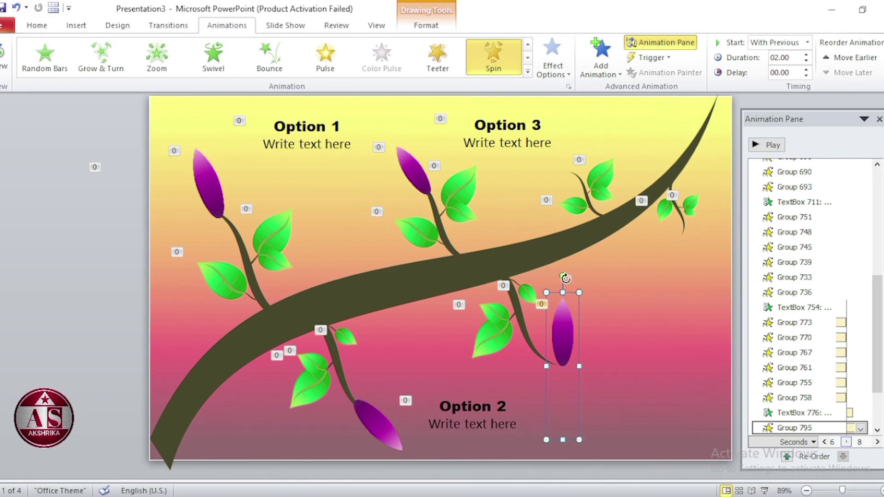
pyautogui.moveTo(564, 265); pyautogui.dragTo(634, 419)
pyautogui.moveTo(554, 372); pyautogui.dragTo(552, 352)
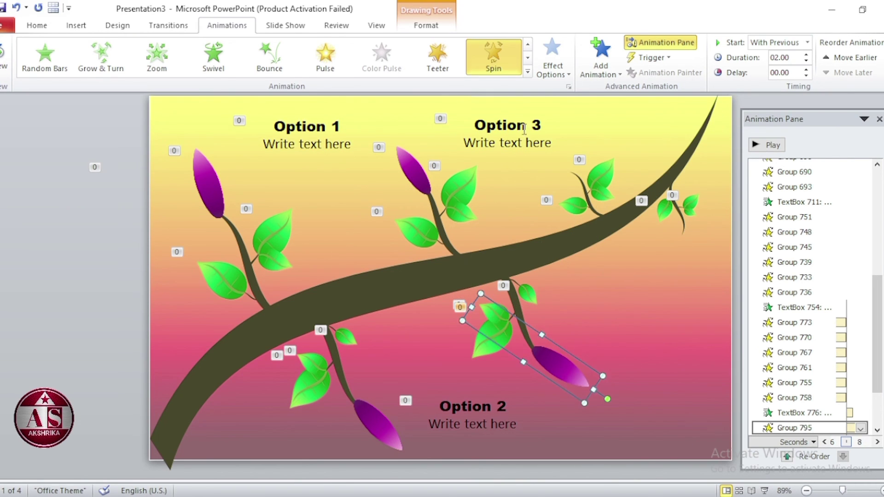
# Duplicate the Option 3 label, move it to the bottom right, and change it to 'Option 4'
pyautogui.click(522, 114)
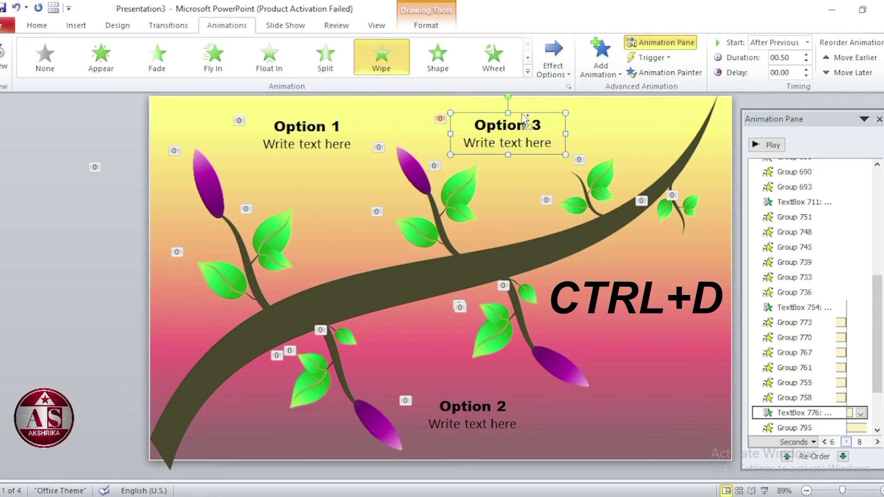
pyautogui.hotkey('ctrl', 'd')
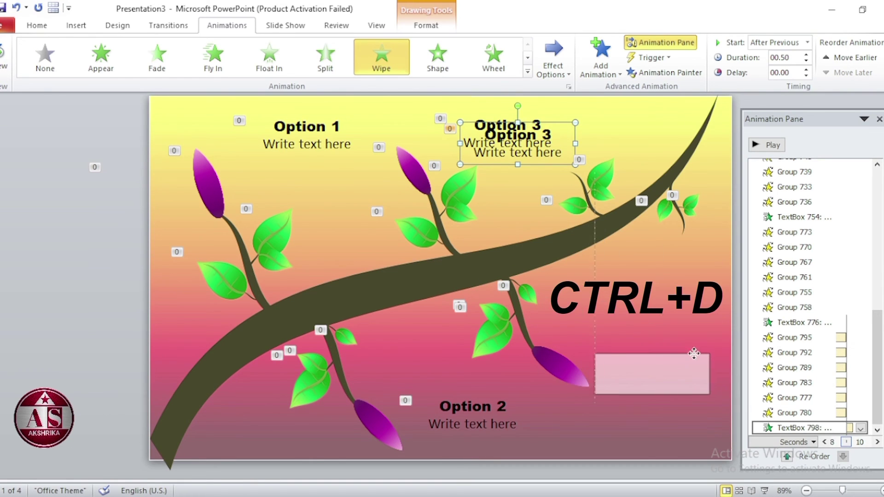
pyautogui.moveTo(561, 125); pyautogui.dragTo(699, 396)
pyautogui.click(693, 405)
pyautogui.press('BackSpace')
pyautogui.write('4')
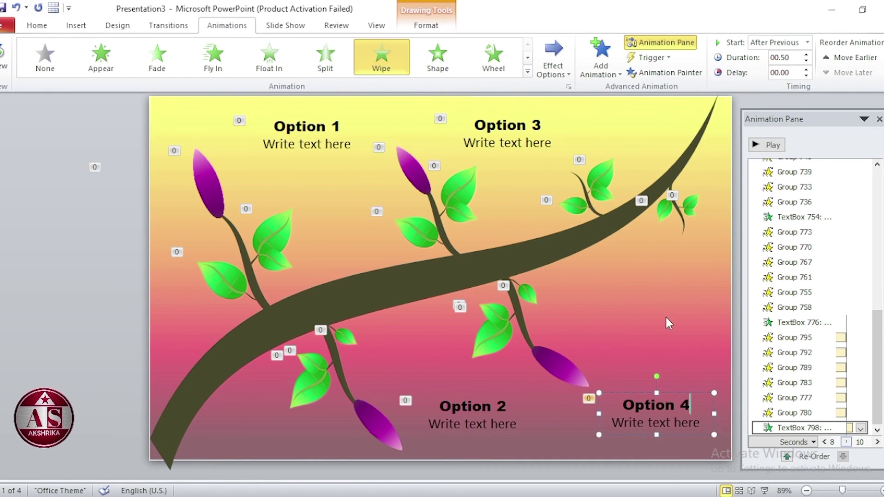
# Paste another bud onto the upper-right stem of the branch slide
pyautogui.hotkey('ctrl', 'a')
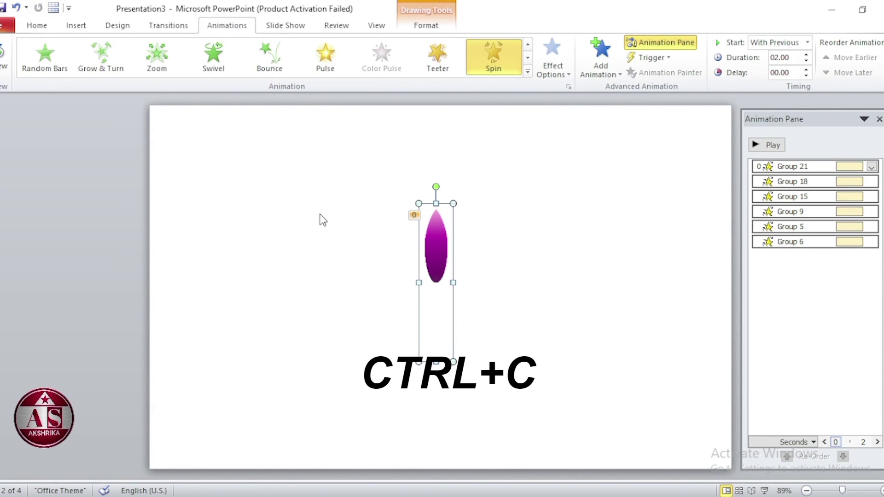
pyautogui.press('pageup')
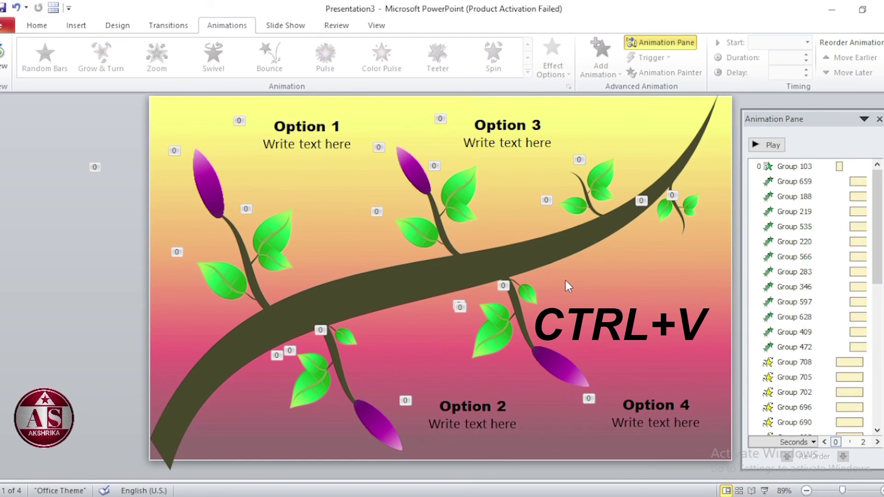
pyautogui.hotkey('ctrl', 'v')
pyautogui.moveTo(442, 235)
pyautogui.mouseDown()
pyautogui.moveTo(636, 244)
pyautogui.moveTo(625, 318)
pyautogui.moveTo(619, 191)
pyautogui.moveTo(581, 164)
pyautogui.mouseUp()
pyautogui.keyDown('ctrl'); pyautogui.scroll(1, 644, 137); pyautogui.keyUp('ctrl')
pyautogui.click(644, 137)
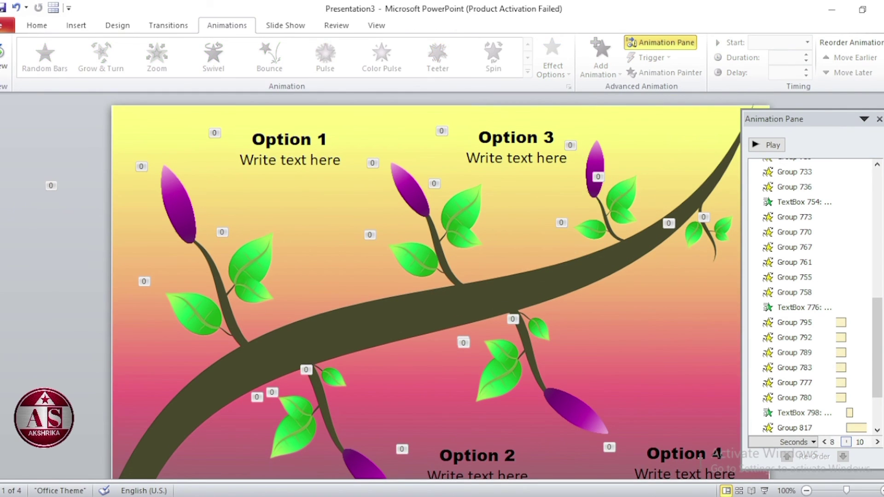
# Duplicate the Option 4 label, move it to the top-right corner, and change it to 'Option 5'
pyautogui.click(681, 455)
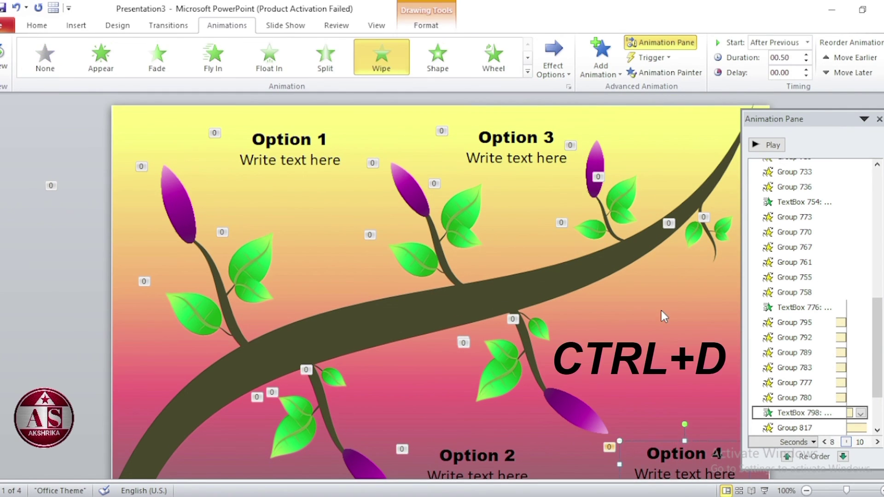
pyautogui.hotkey('ctrl', 'd')
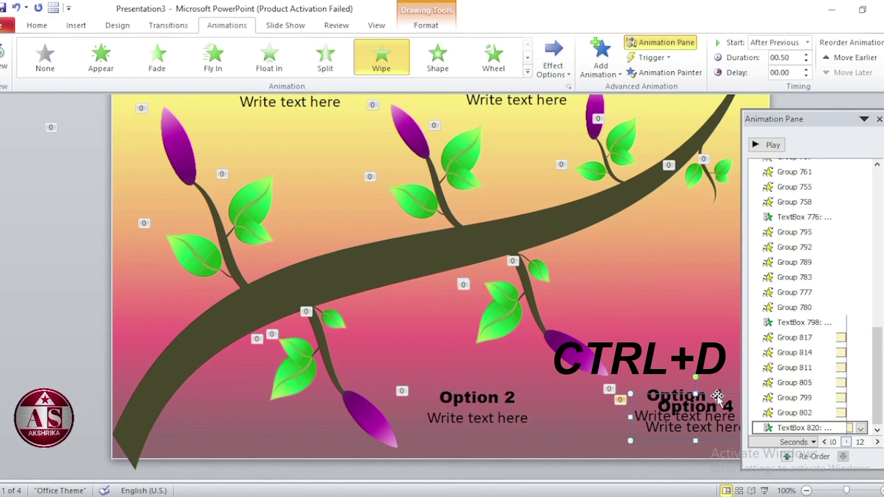
pyautogui.scroll(2, 717, 397)
pyautogui.moveTo(707, 455); pyautogui.dragTo(674, 141)
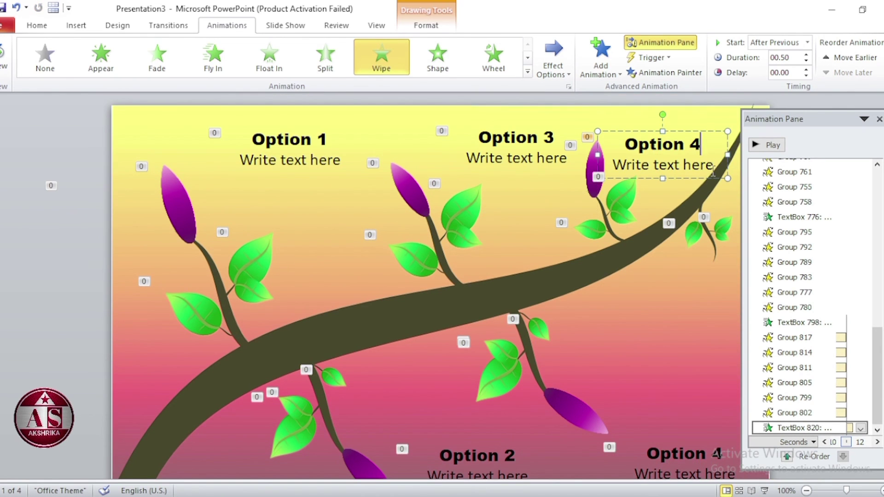
pyautogui.press('BackSpace')
pyautogui.write('5')
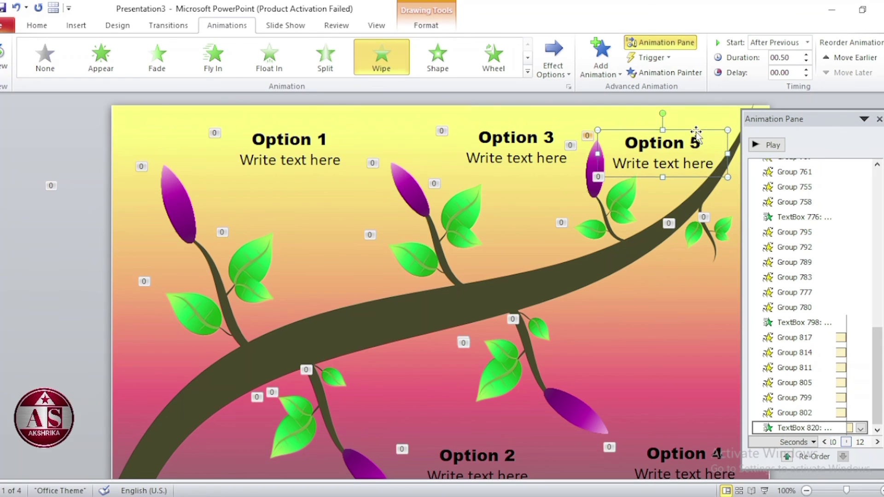
pyautogui.scroll(-3, 587, 320)
pyautogui.scroll(-2, 587, 320)
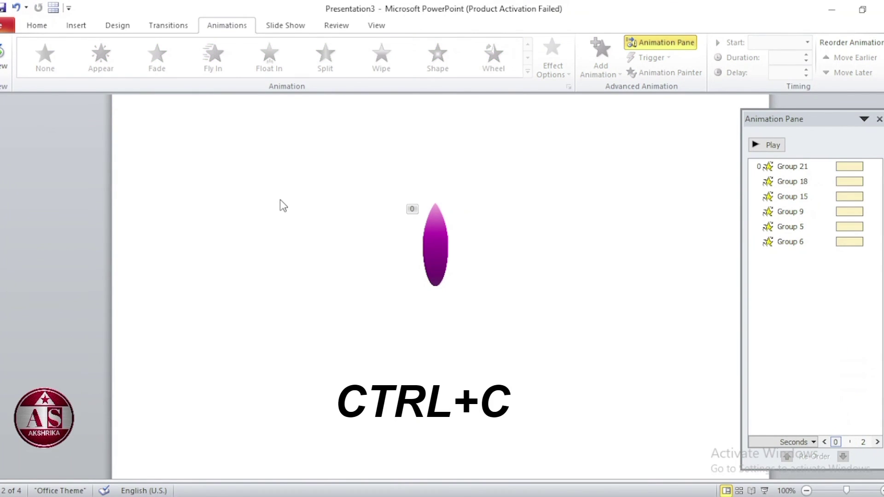
# Copy the sample bud and hang a pasted copy from the far-right stem tip
pyautogui.hotkey('ctrl', 'a')
pyautogui.hotkey('ctrl', 'c')
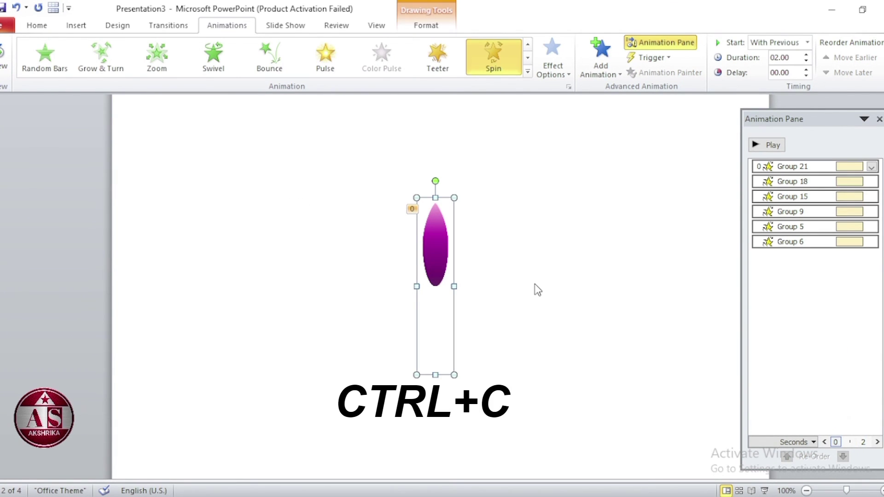
pyautogui.scroll(5, 535, 284)
pyautogui.hotkey('ctrl', 'v')
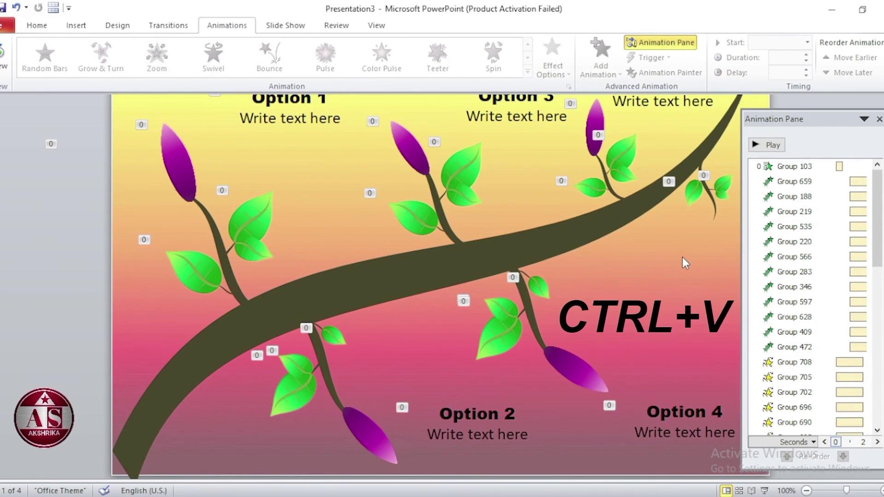
pyautogui.hotkey('ctrl', 'v')
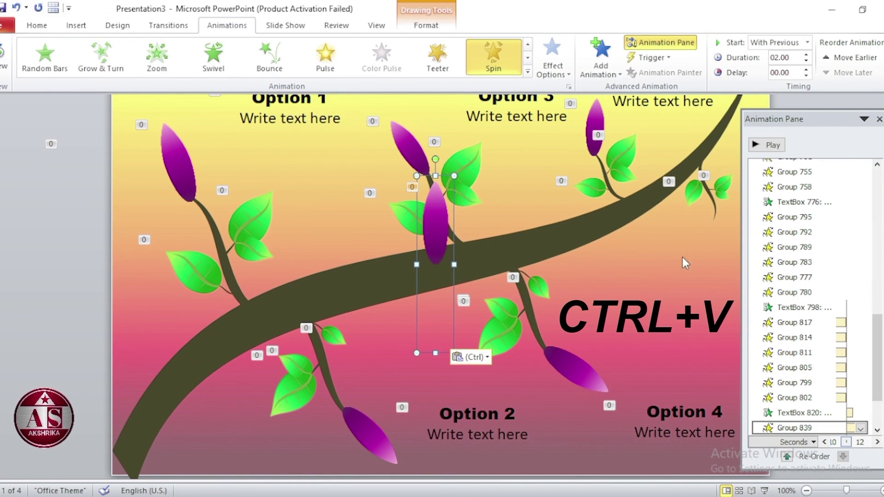
pyautogui.moveTo(451, 236); pyautogui.dragTo(658, 307)
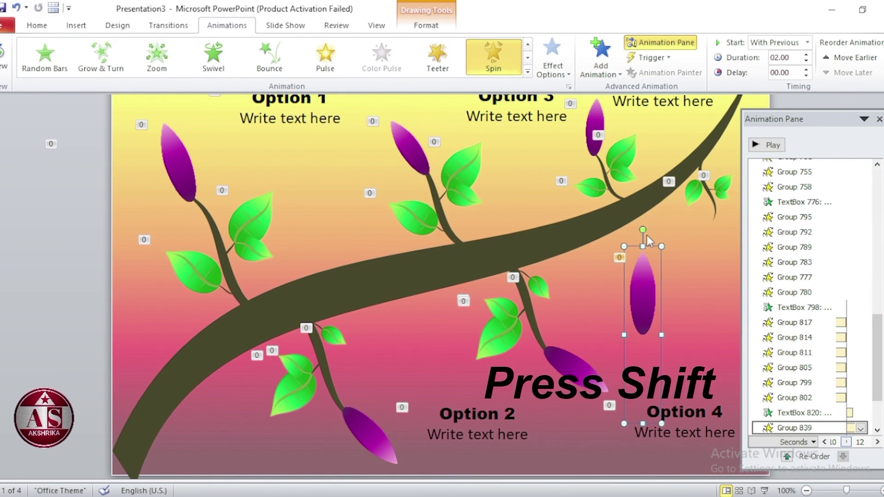
pyautogui.moveTo(642, 276); pyautogui.dragTo(633, 308)
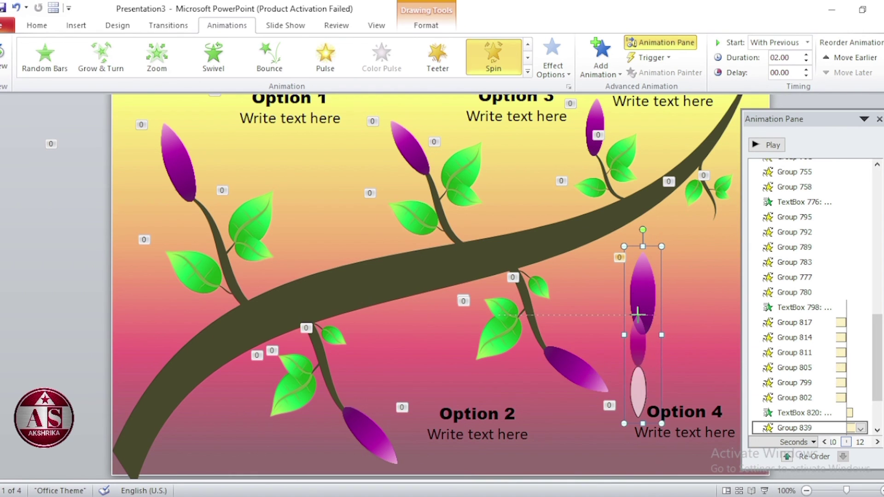
pyautogui.moveTo(634, 309)
pyautogui.mouseDown()
pyautogui.moveTo(644, 343)
pyautogui.moveTo(712, 204)
pyautogui.mouseUp()
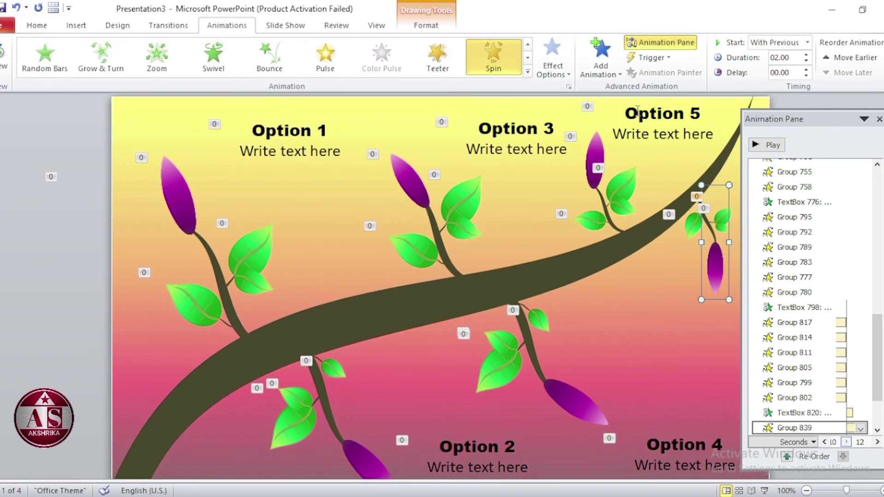
# Duplicate Option 5 below itself as 'Option 6', then preview the slideshow
pyautogui.click(640, 113)
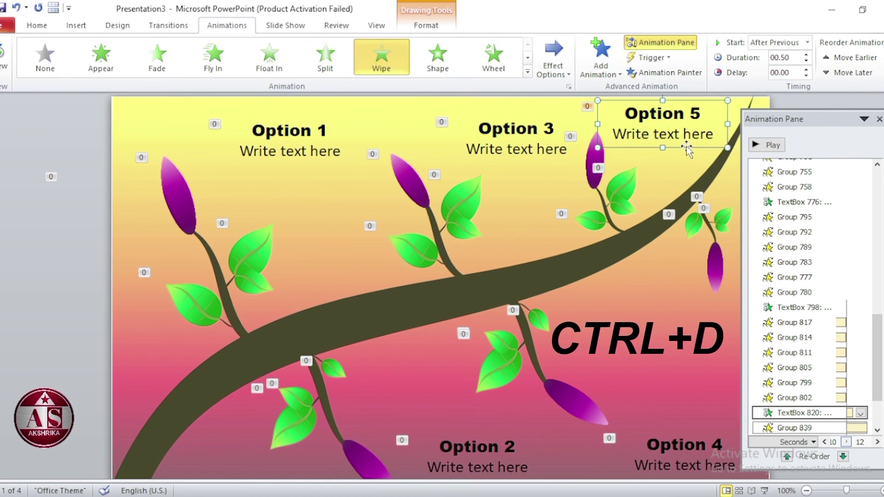
pyautogui.hotkey('ctrl', 'd')
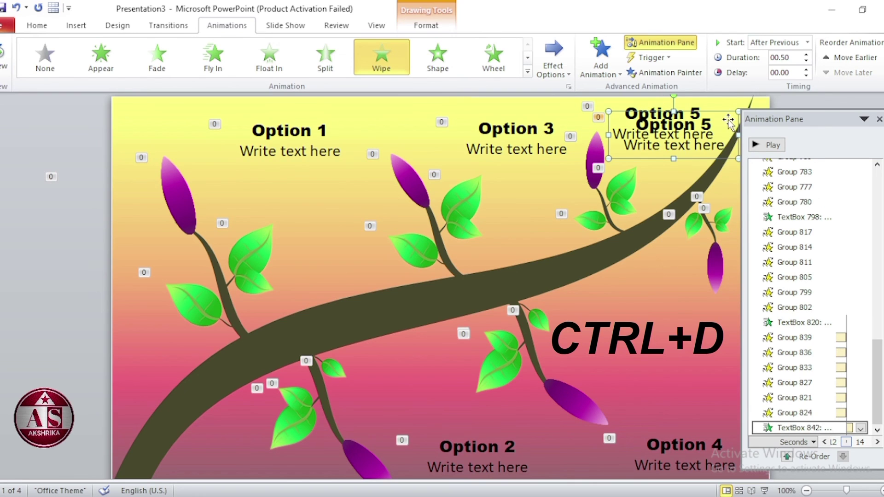
pyautogui.moveTo(721, 112); pyautogui.dragTo(729, 308)
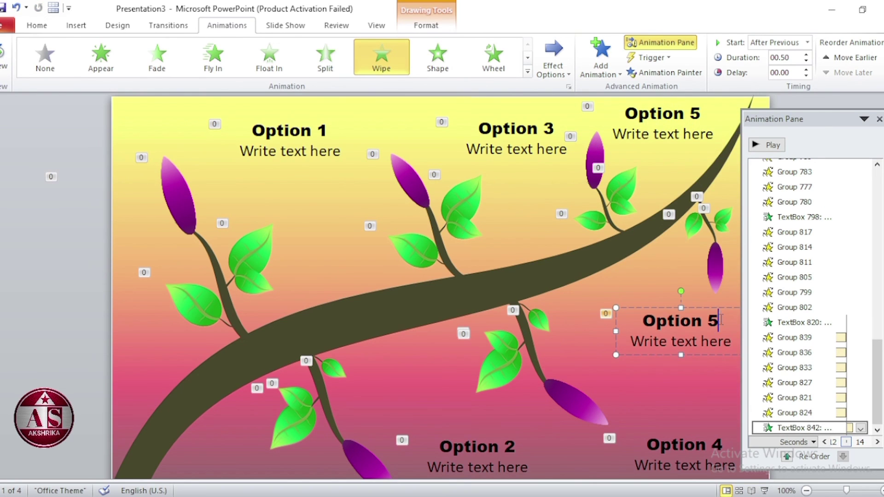
pyautogui.press('BackSpace')
pyautogui.write('6')
pyautogui.moveTo(709, 347); pyautogui.dragTo(732, 347)
pyautogui.click(765, 491)
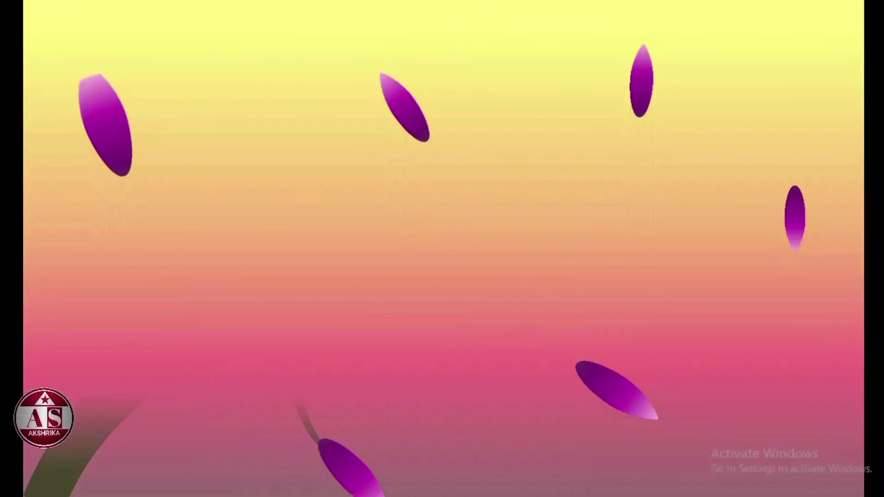